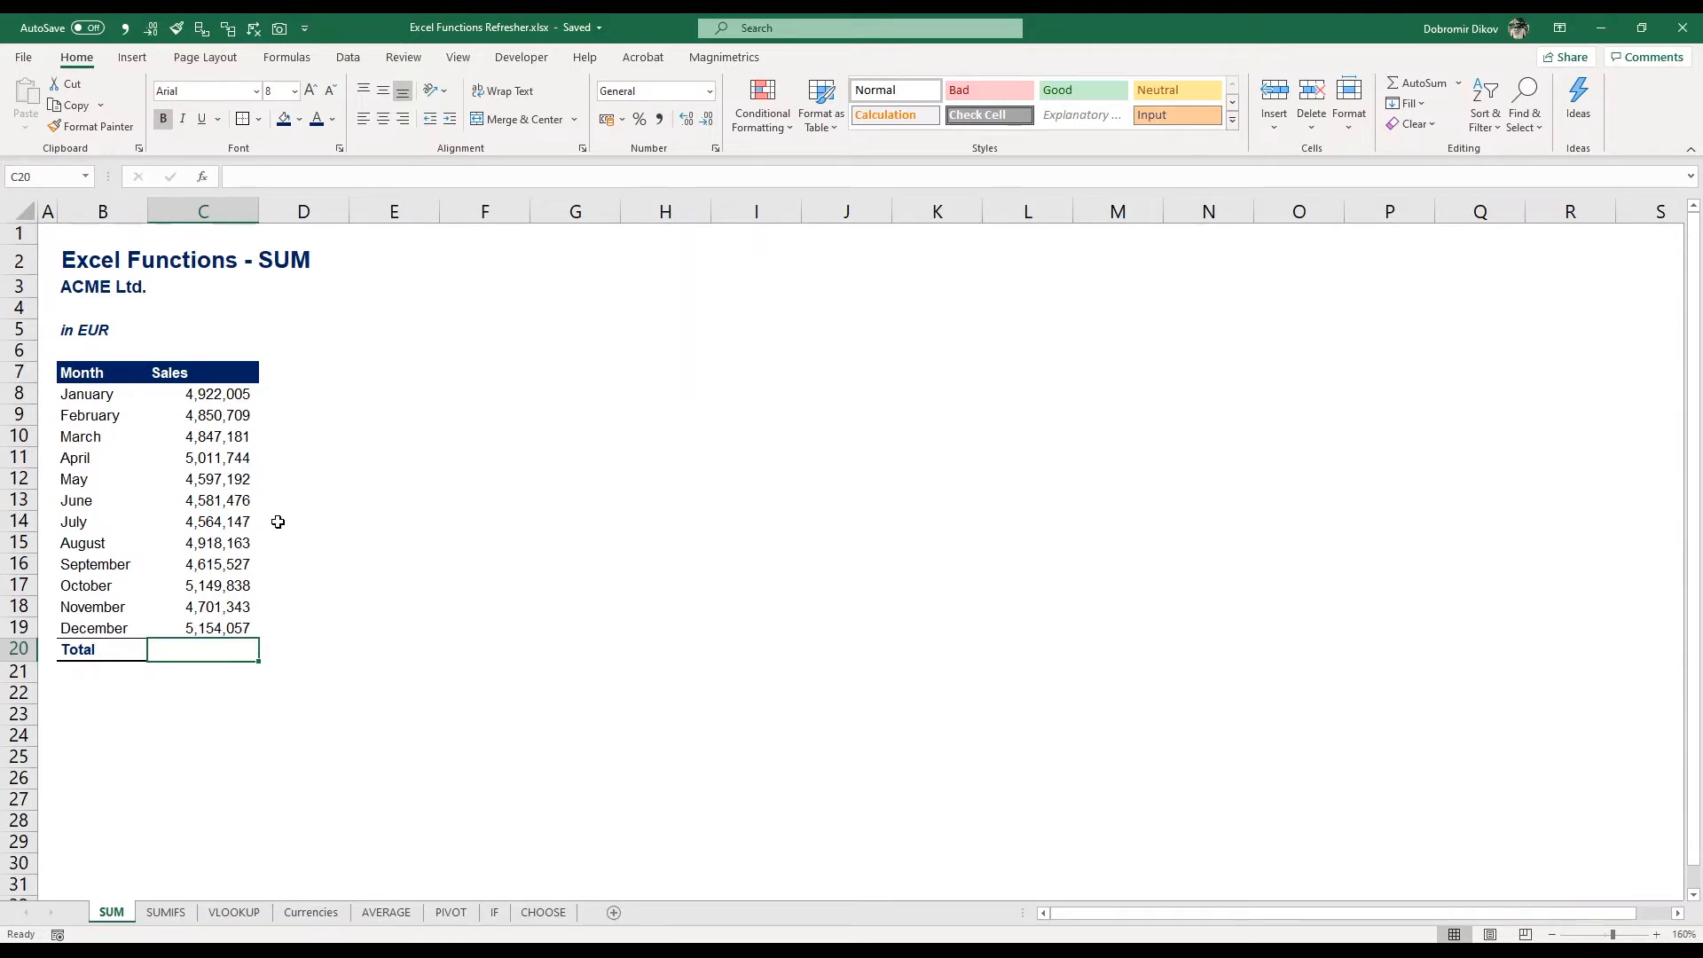
pyautogui.write('=sum')
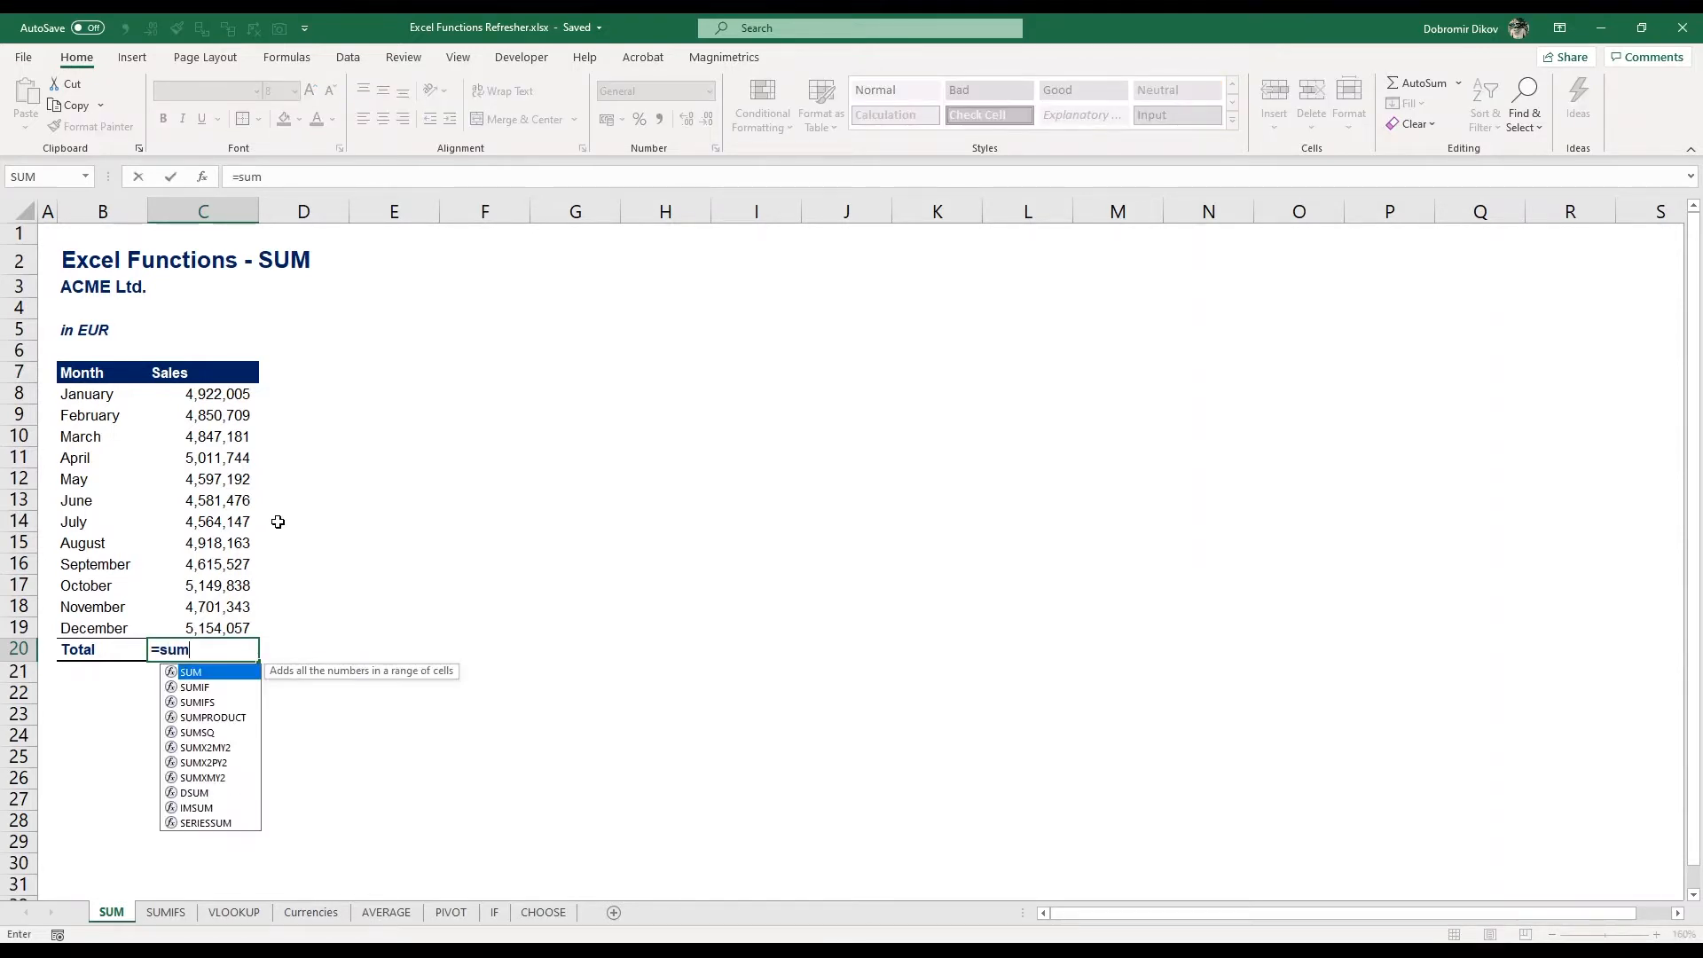
pyautogui.press('Escape')
pyautogui.press('Escape')
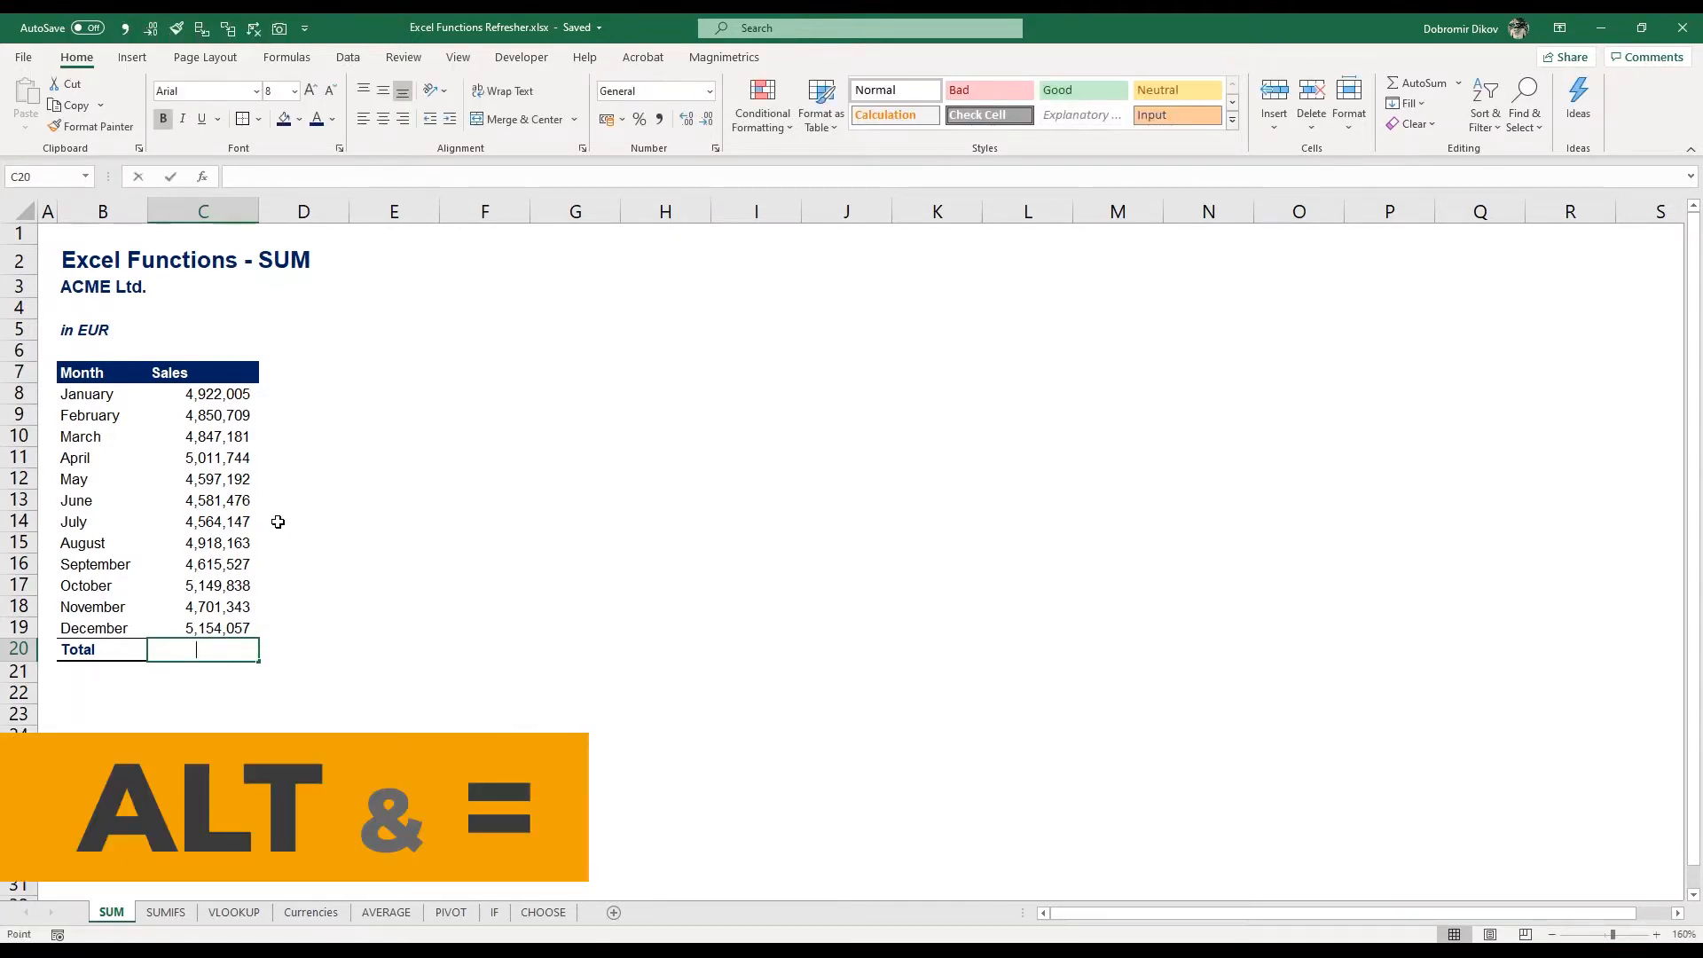
# Insert an AutoSum total of the monthly sales C8:C19 in the Total cell C20
pyautogui.hotkey('alt', '=')
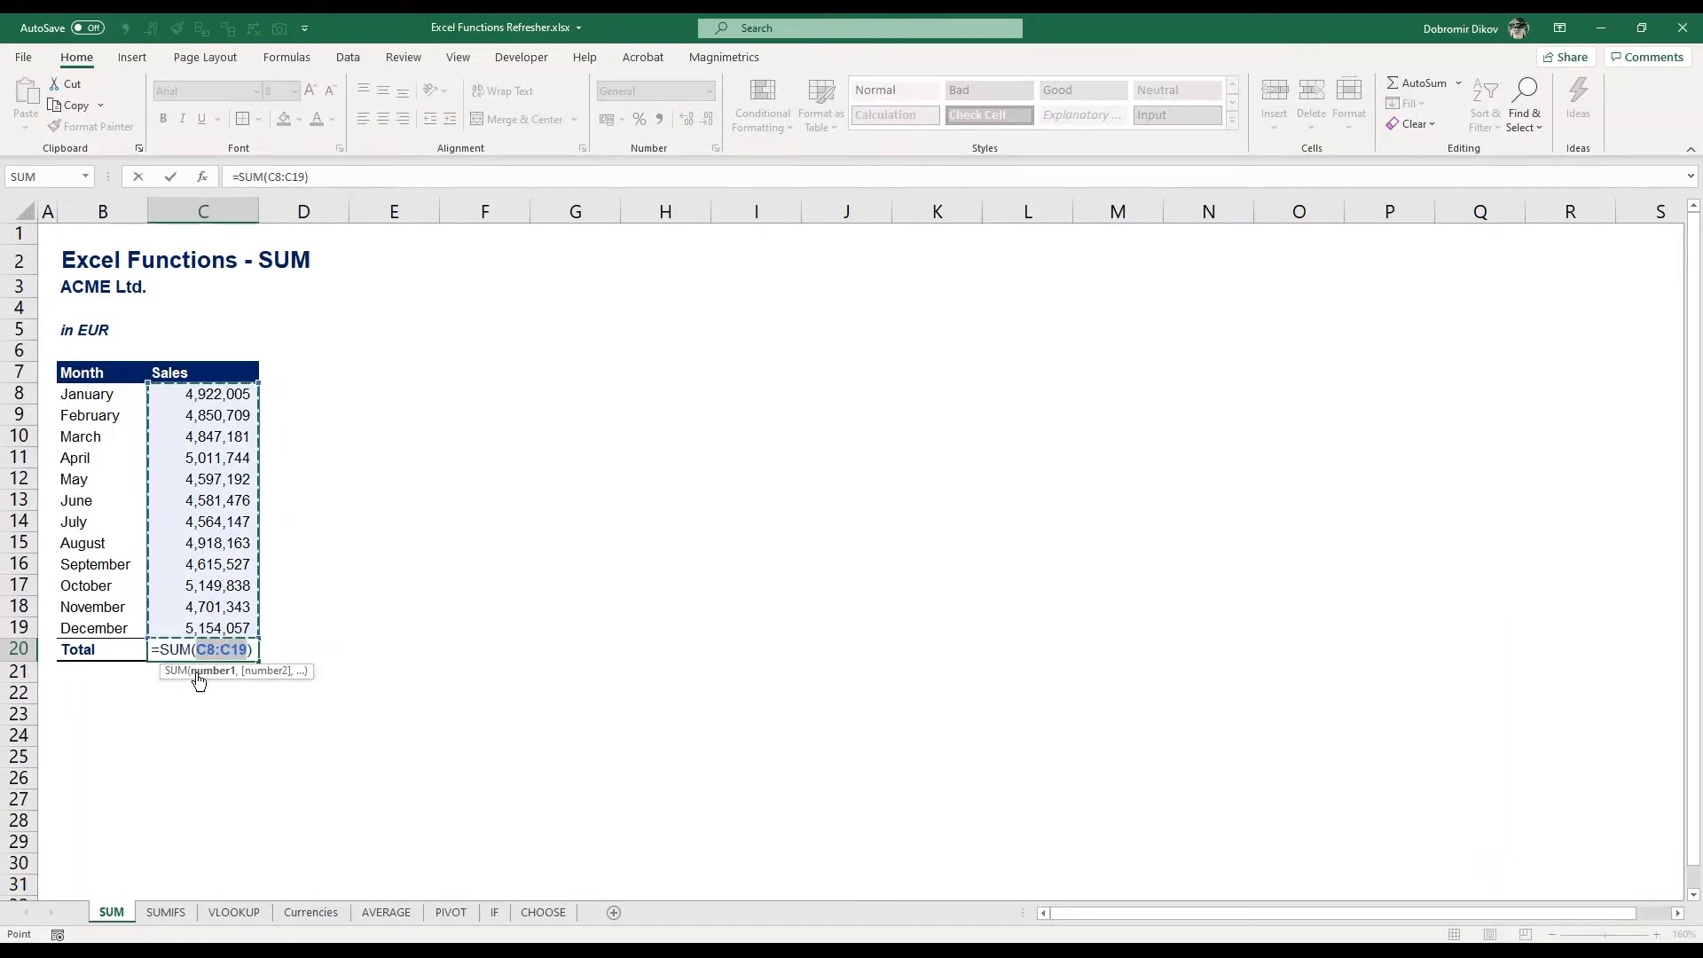
pyautogui.press('Return')
pyautogui.click(196, 654)
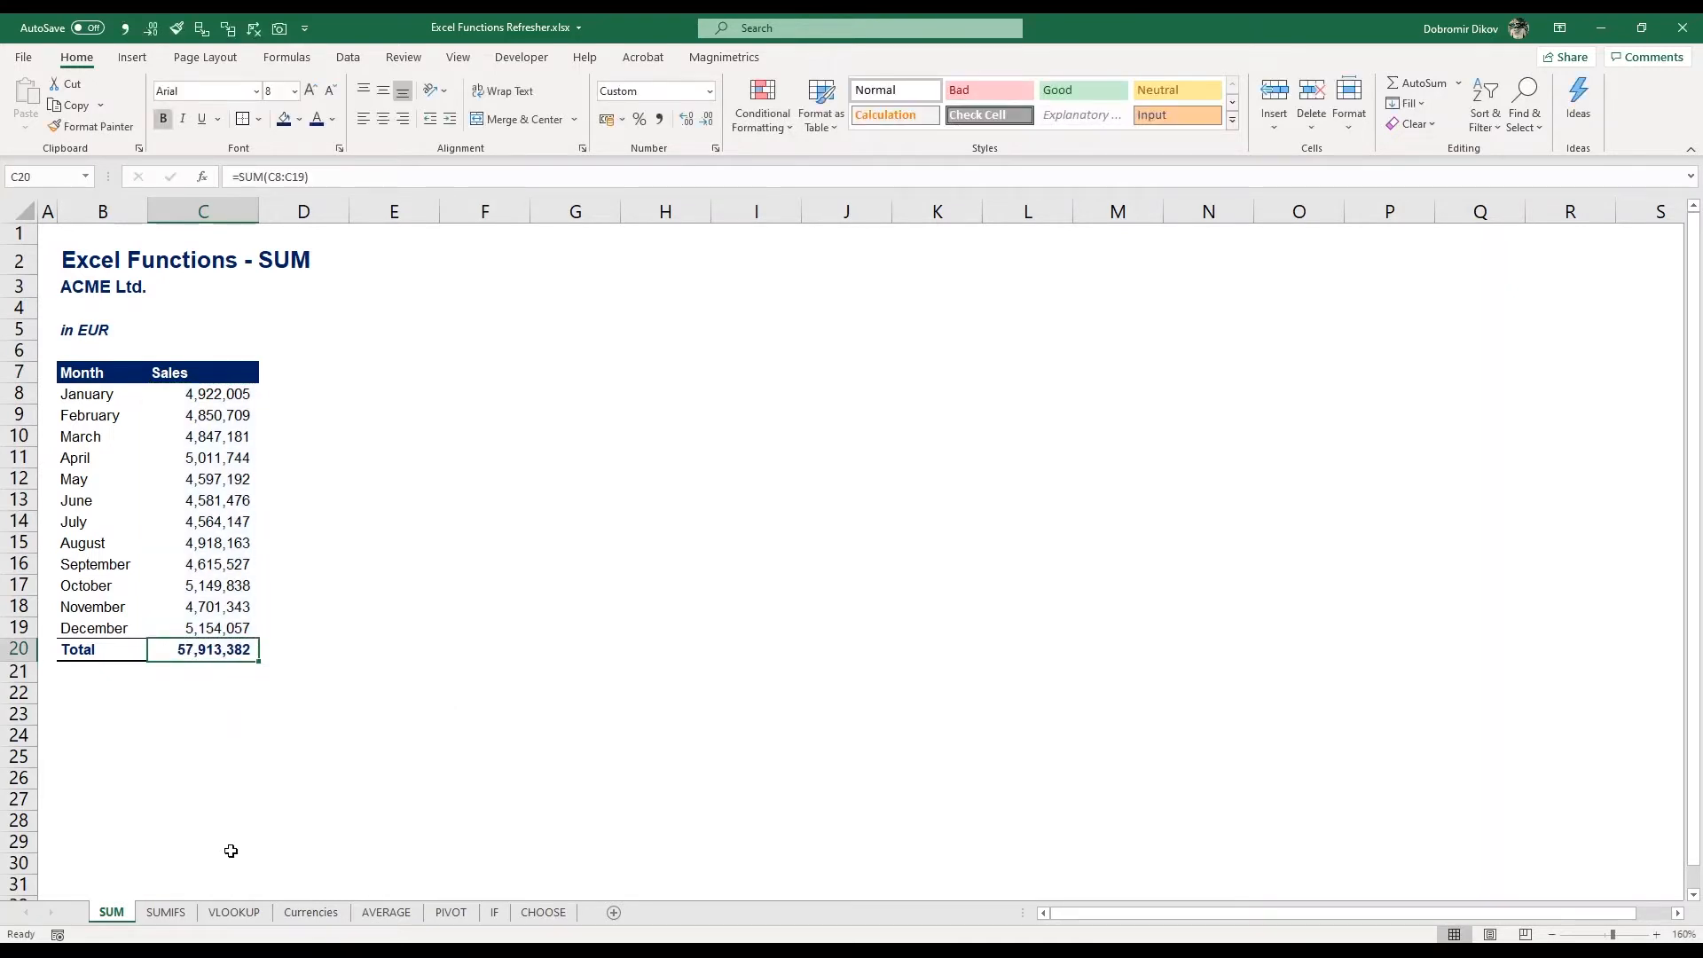
# On the SUMIFS sheet, enter =SUMIF(B:B,G7,C:C) in the Total EUR cell F7
pyautogui.click(167, 914)
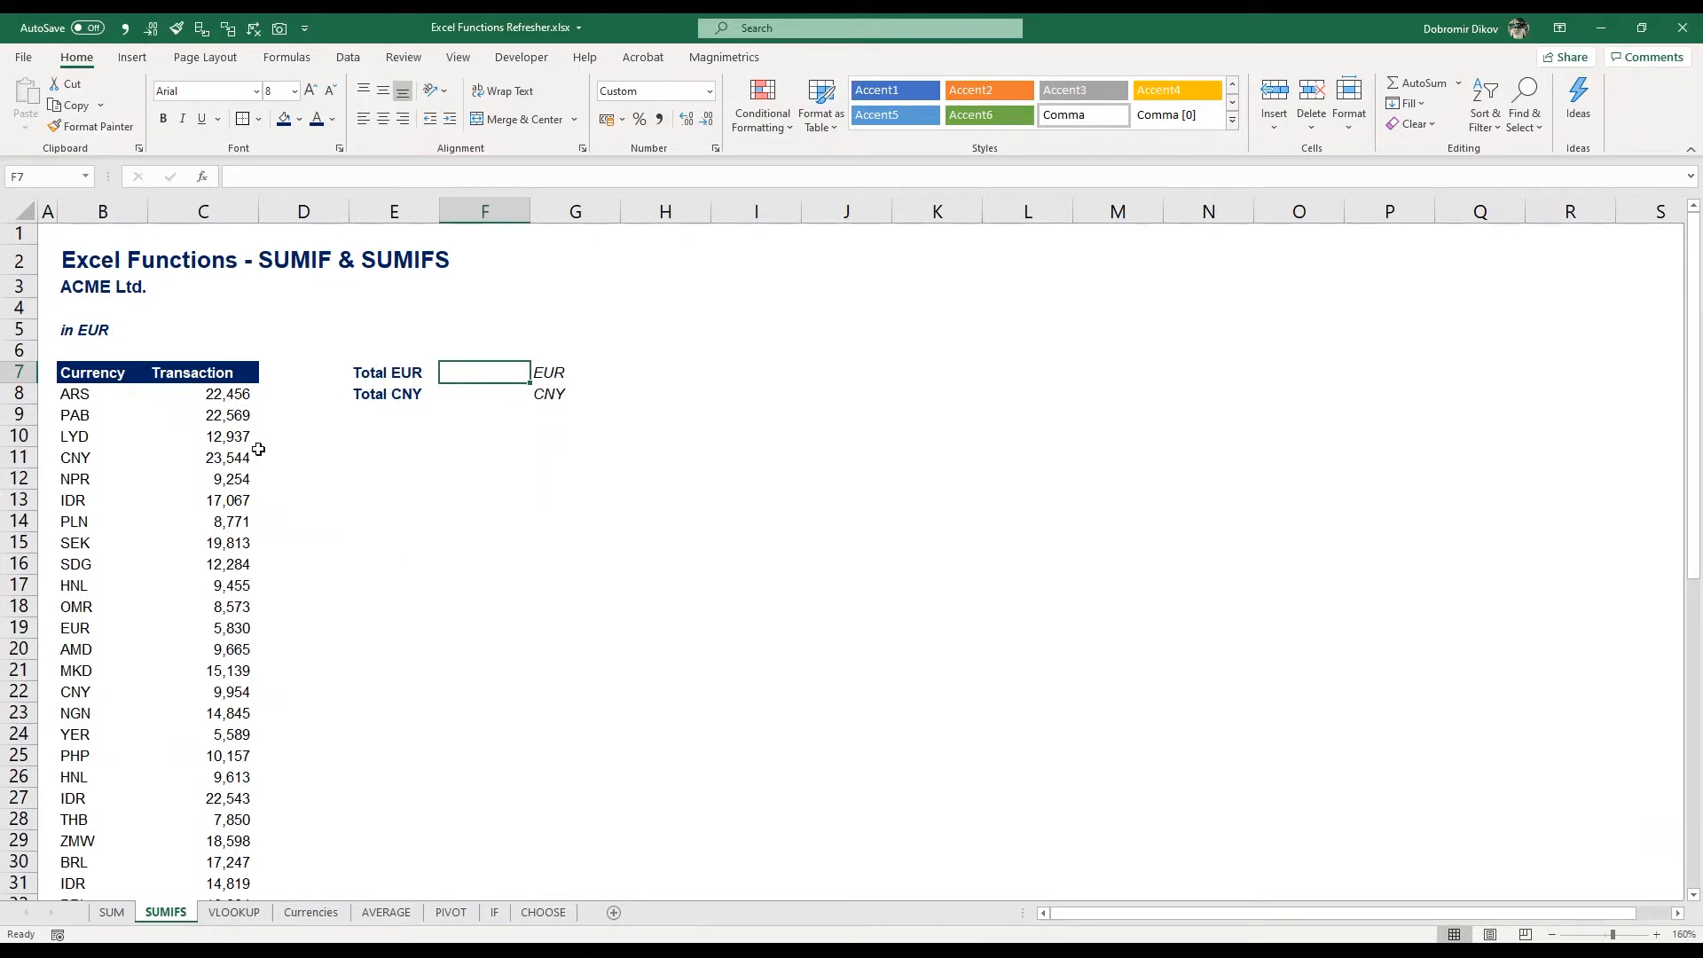
pyautogui.write('=s')
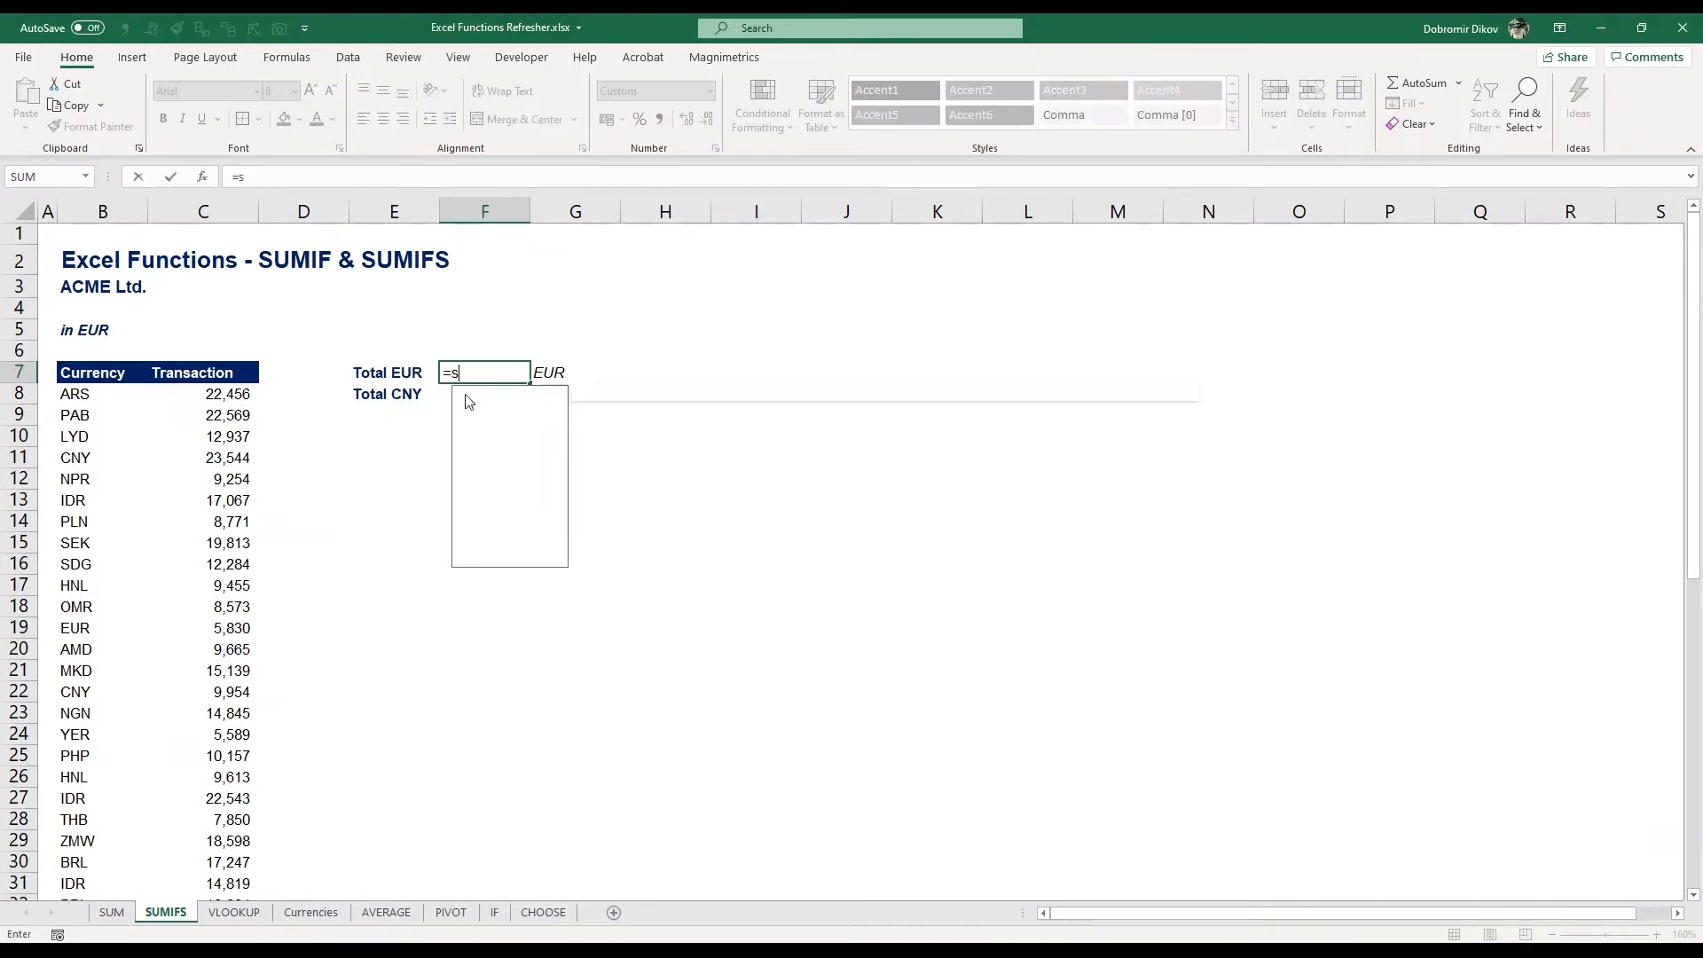
pyautogui.write('umif')
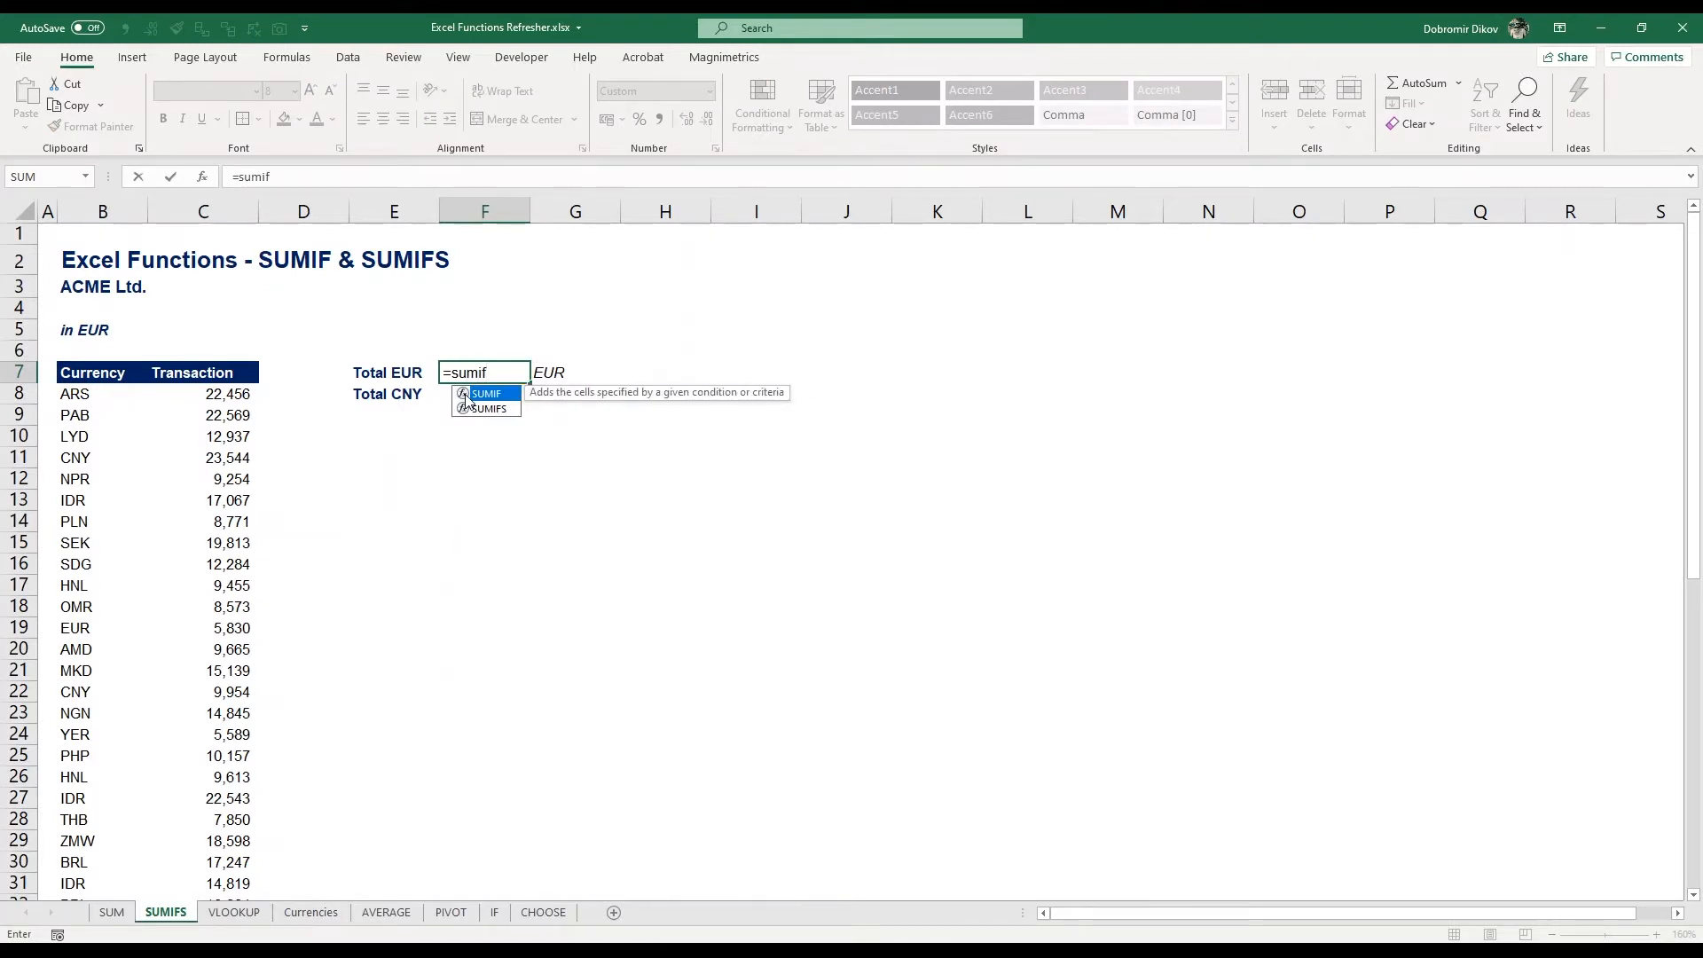
pyautogui.press('Tab')
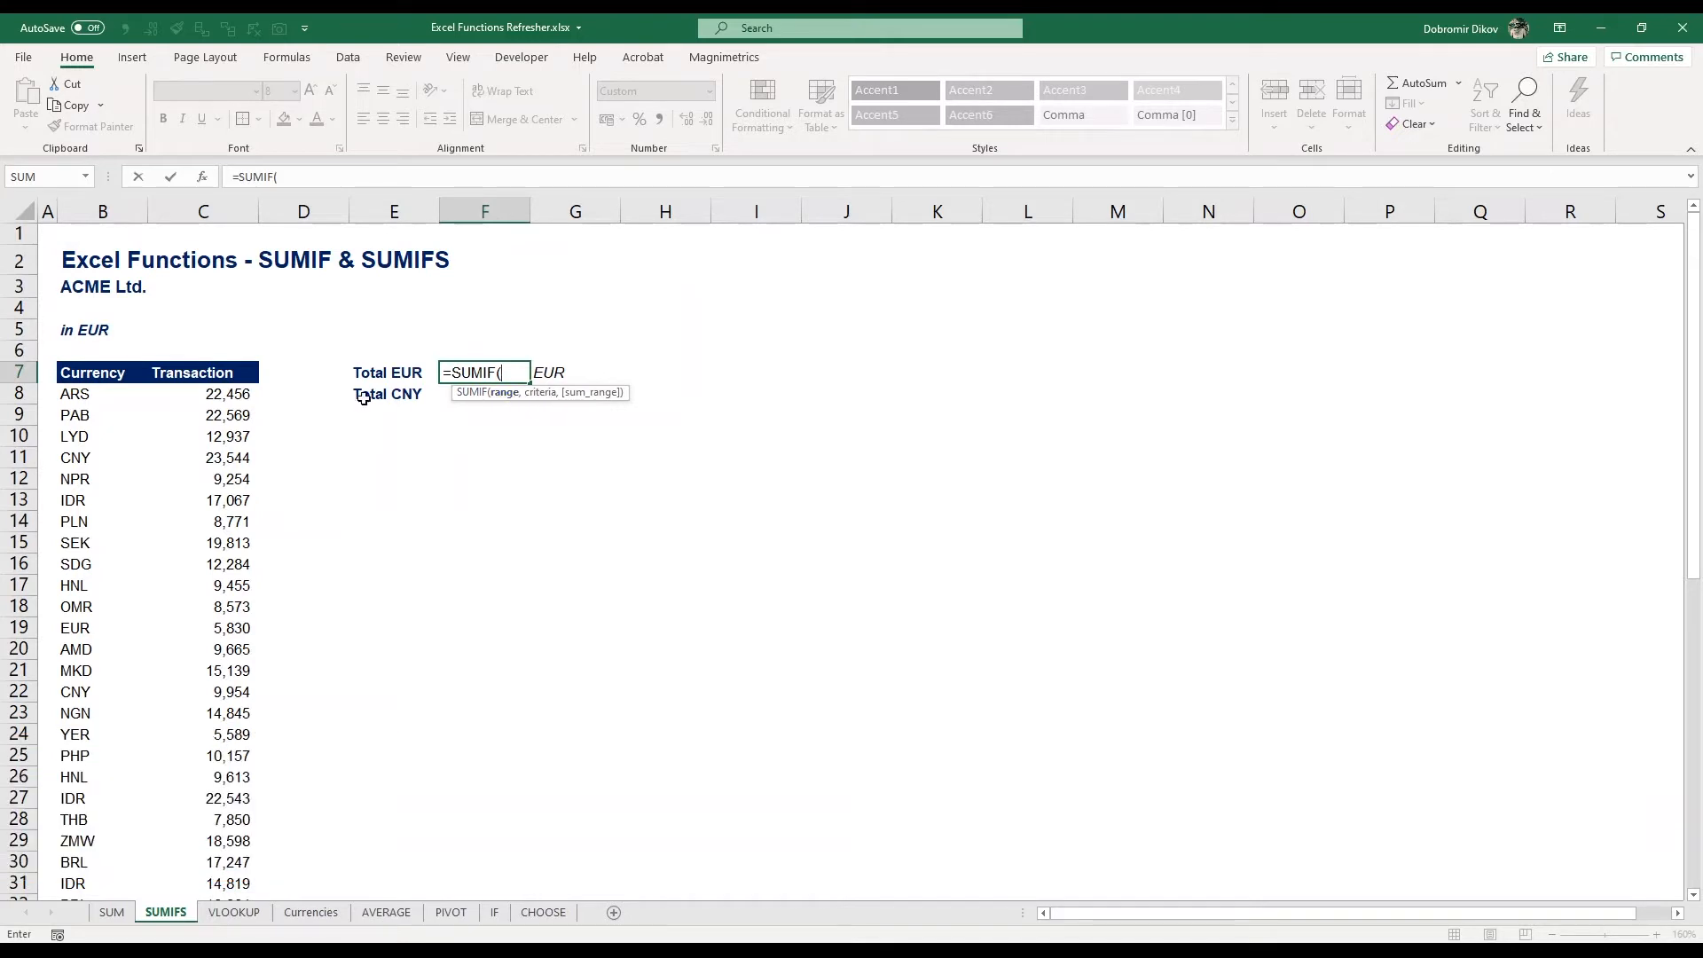
pyautogui.click(116, 211)
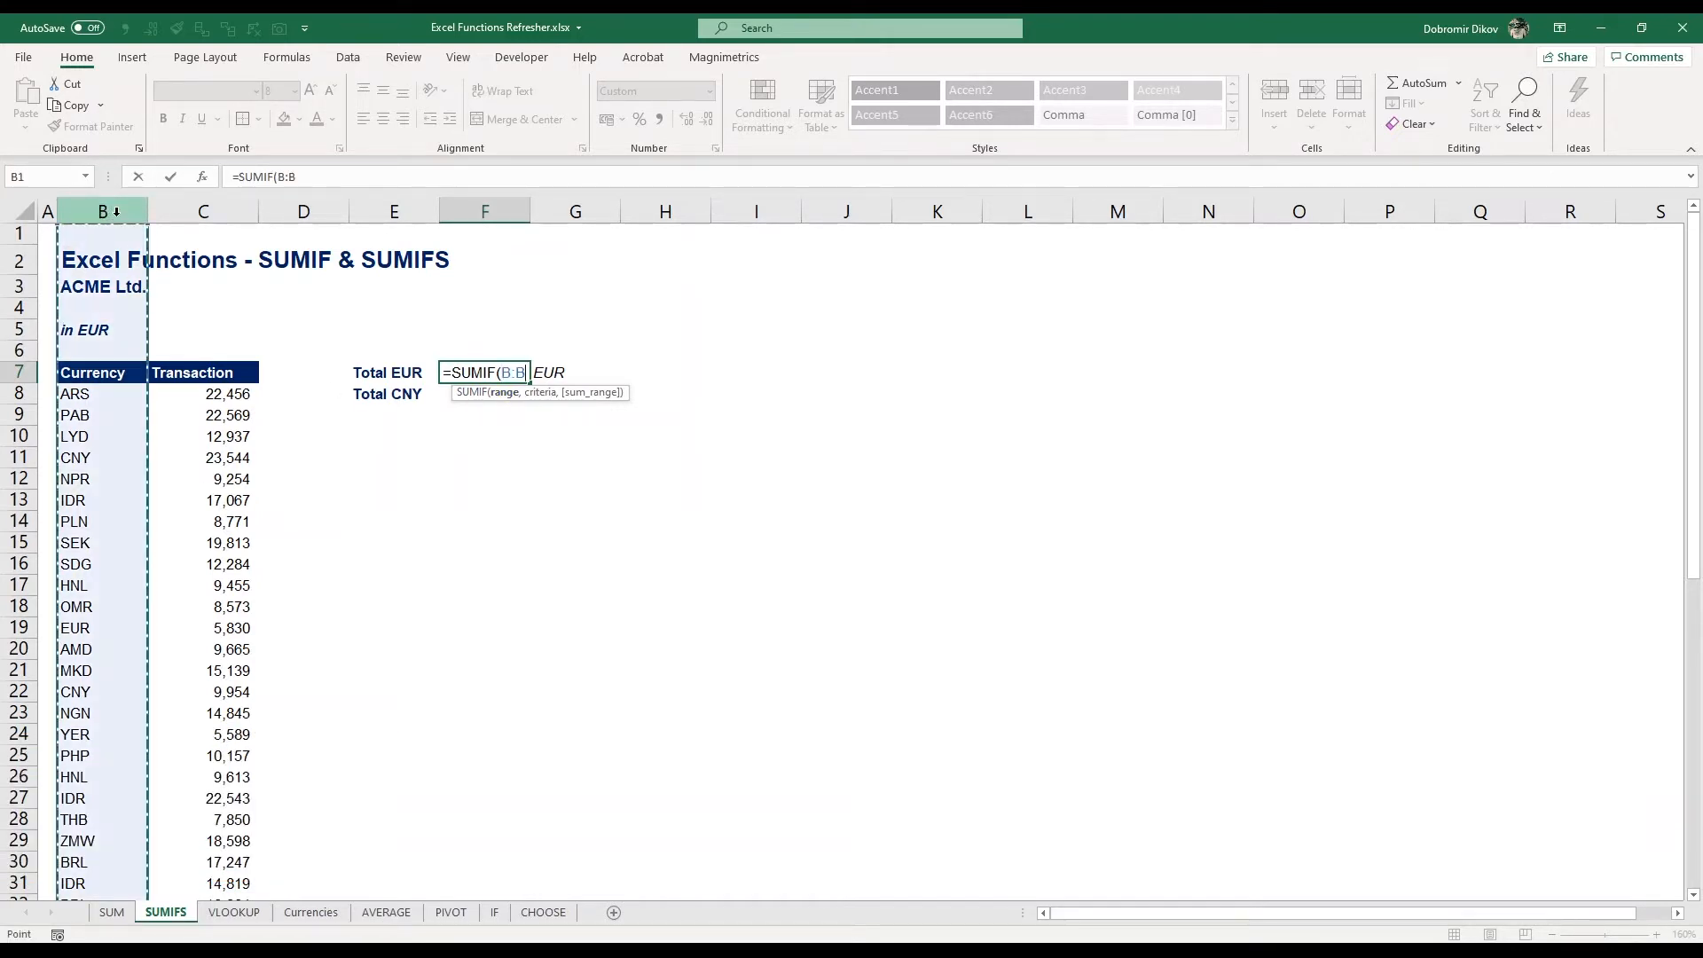
pyautogui.write(',')
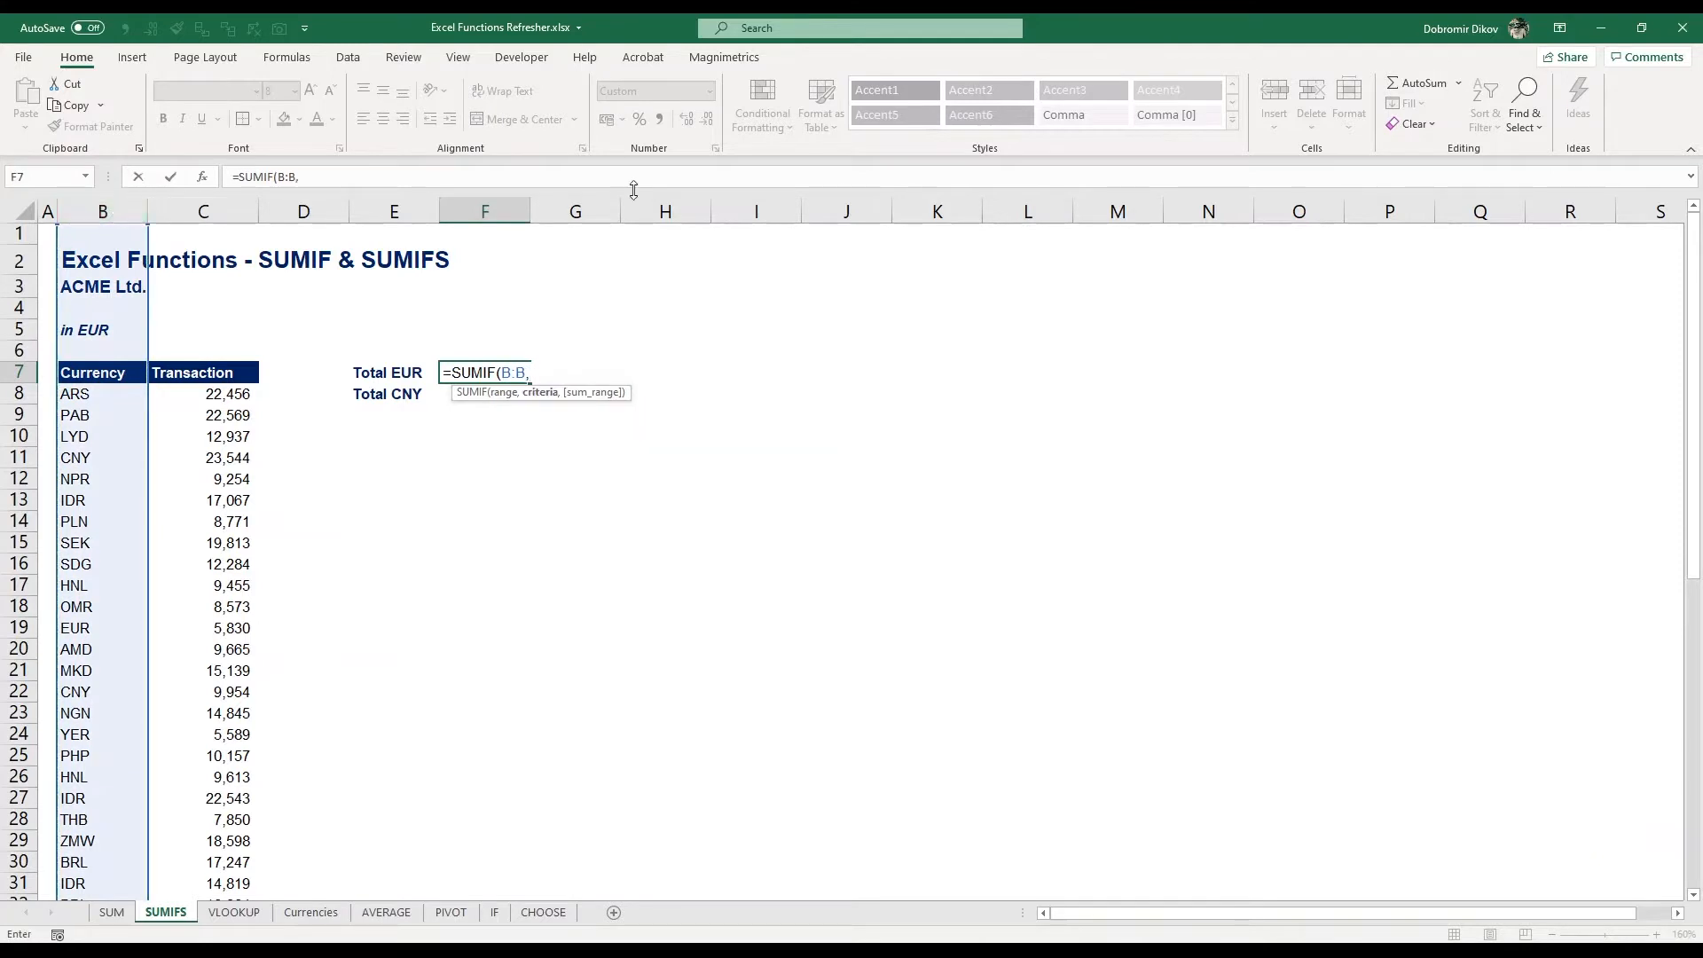
pyautogui.press('Right')
pyautogui.write(',')
pyautogui.click(212, 206)
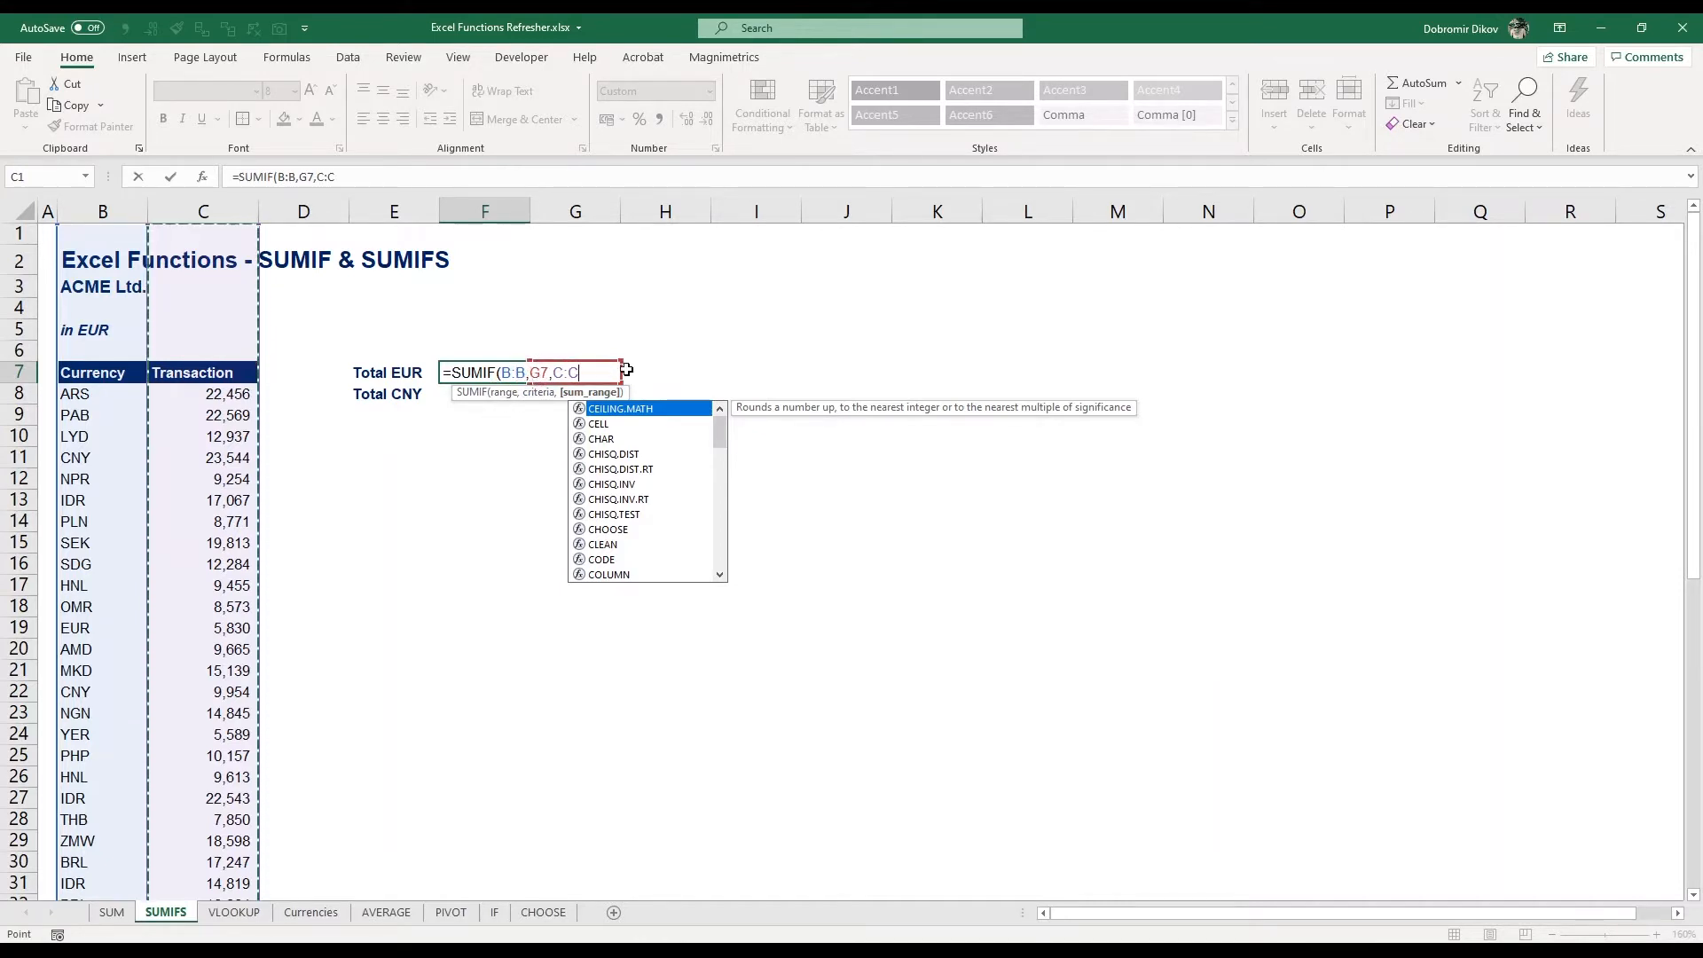
pyautogui.press('Return')
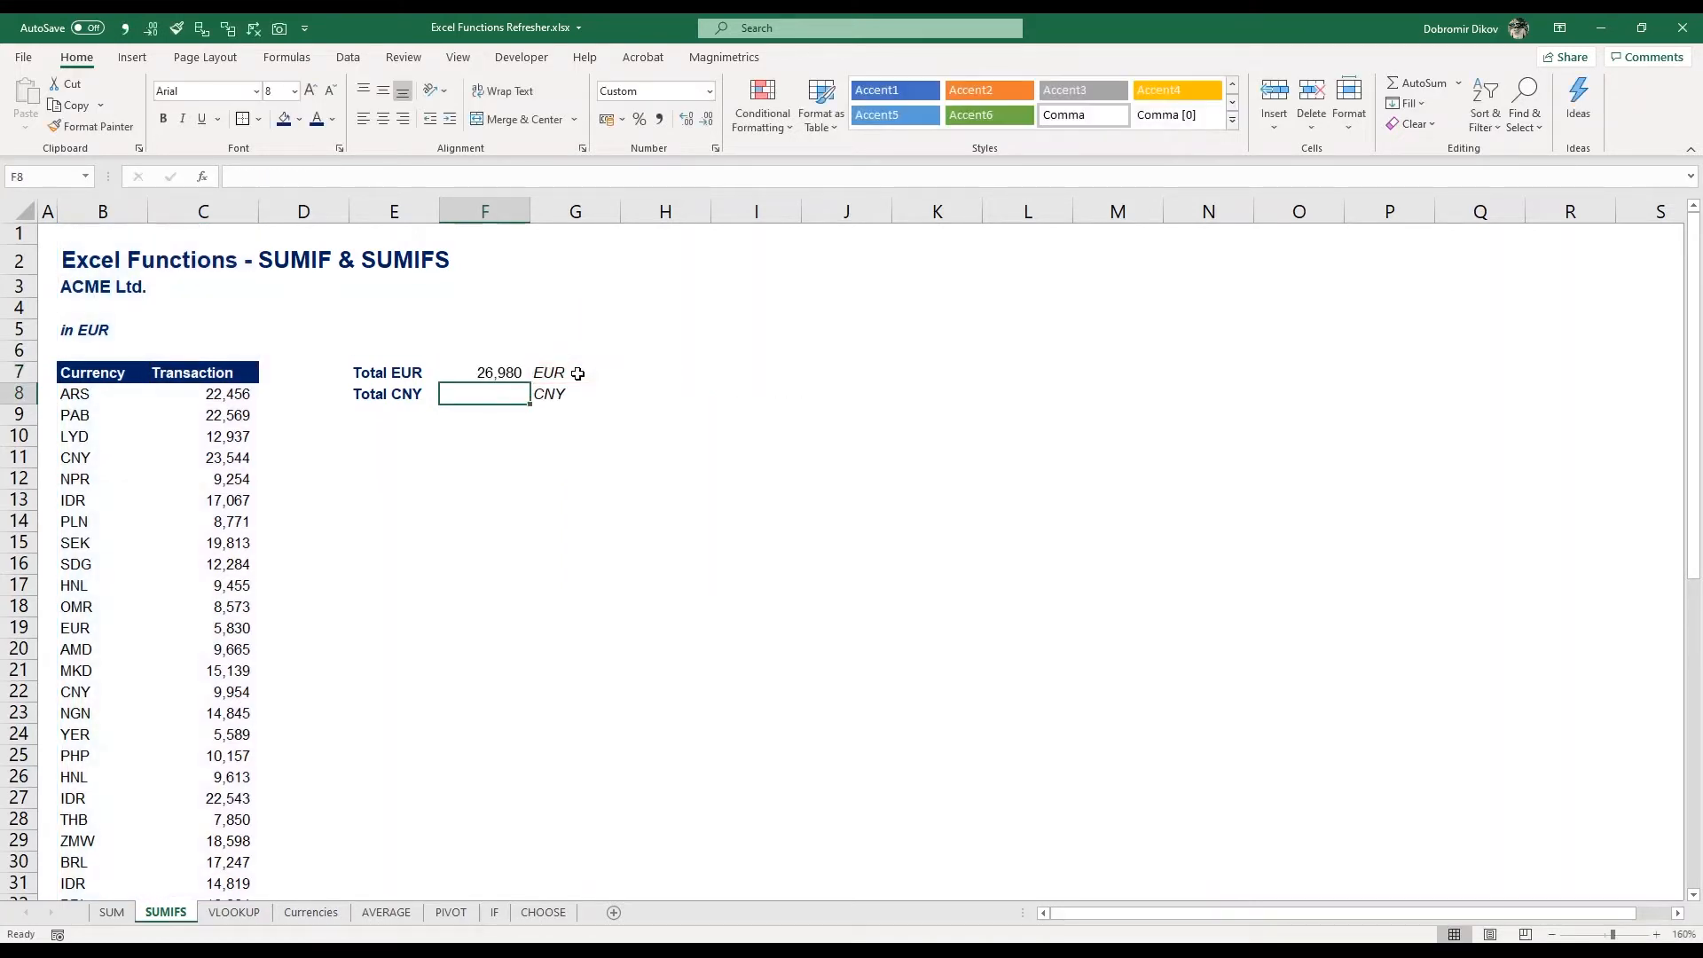
# Enter =SUMIFS(C:C,B:B,G8) in the Total CNY cell F8
pyautogui.press('Up')
pyautogui.press('Down')
pyautogui.write('=sumi')
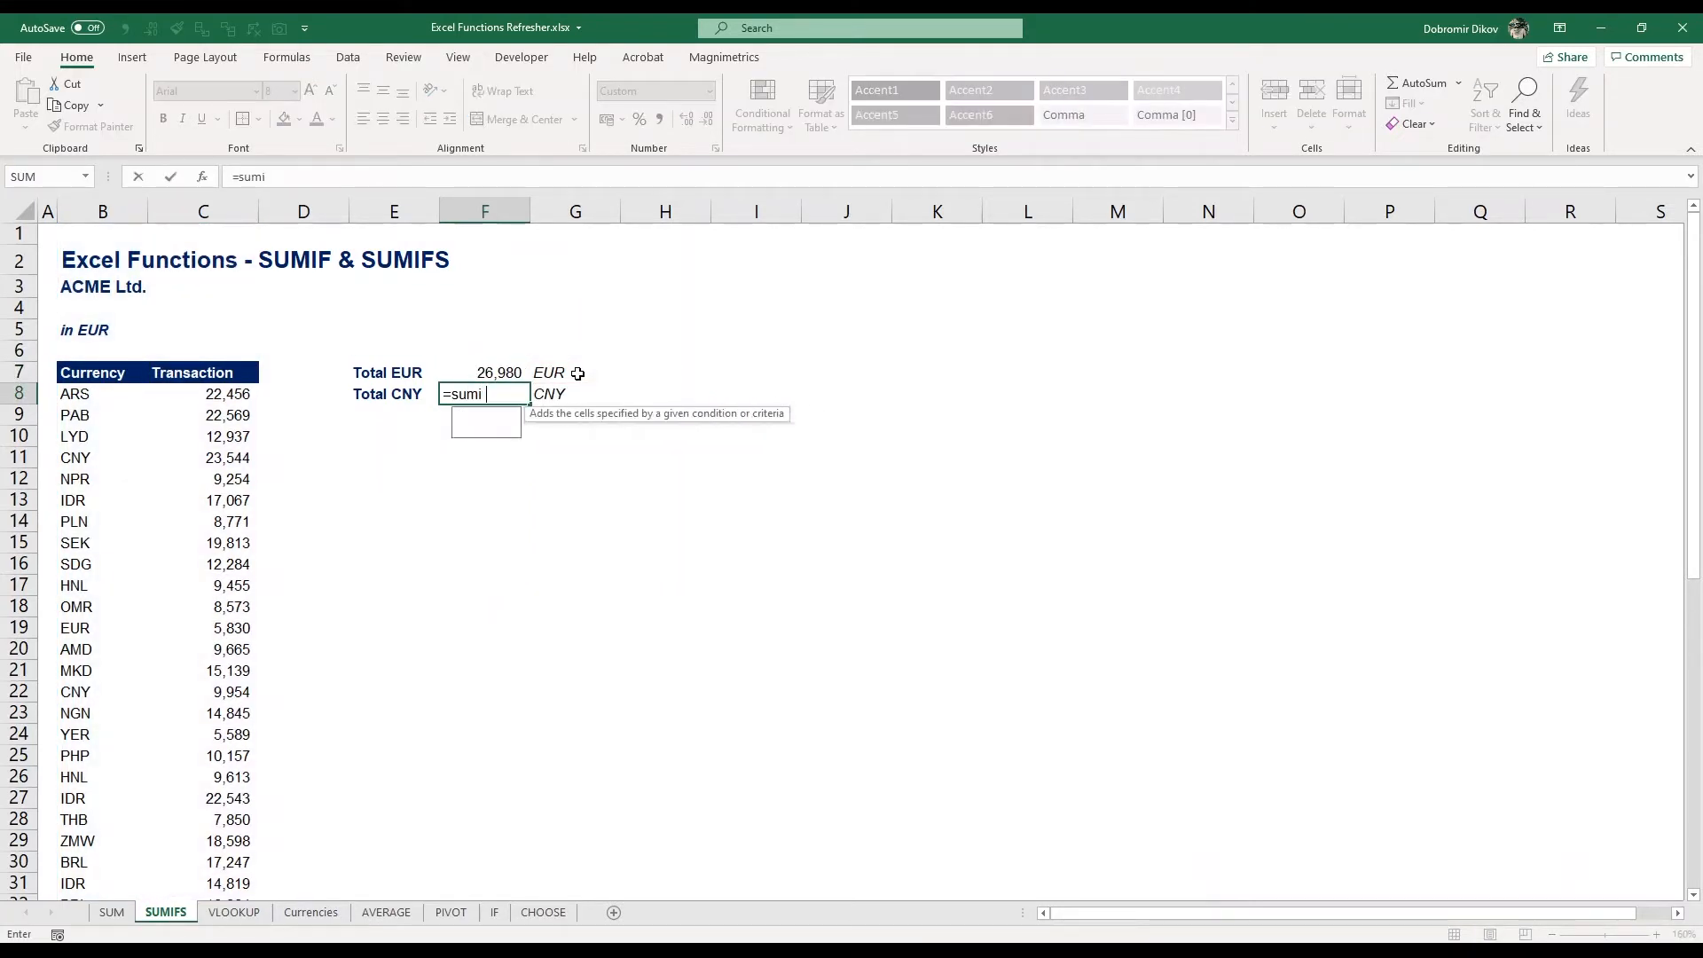
pyautogui.press('Down')
pyautogui.press('Tab')
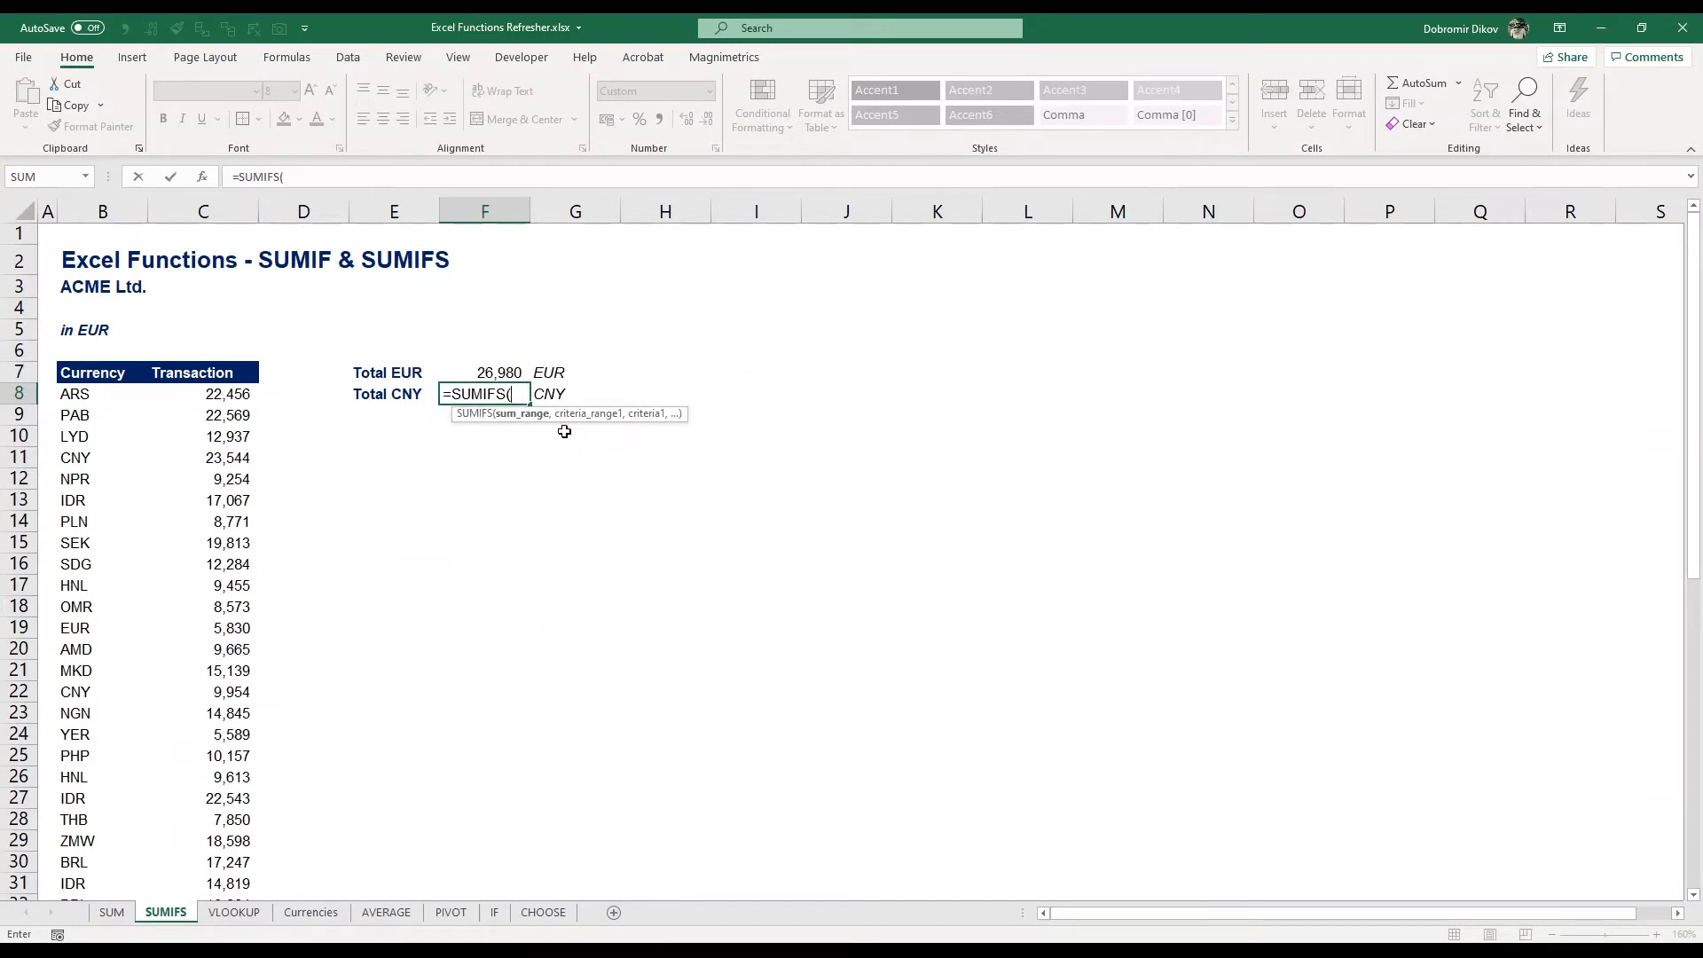
pyautogui.click(203, 210)
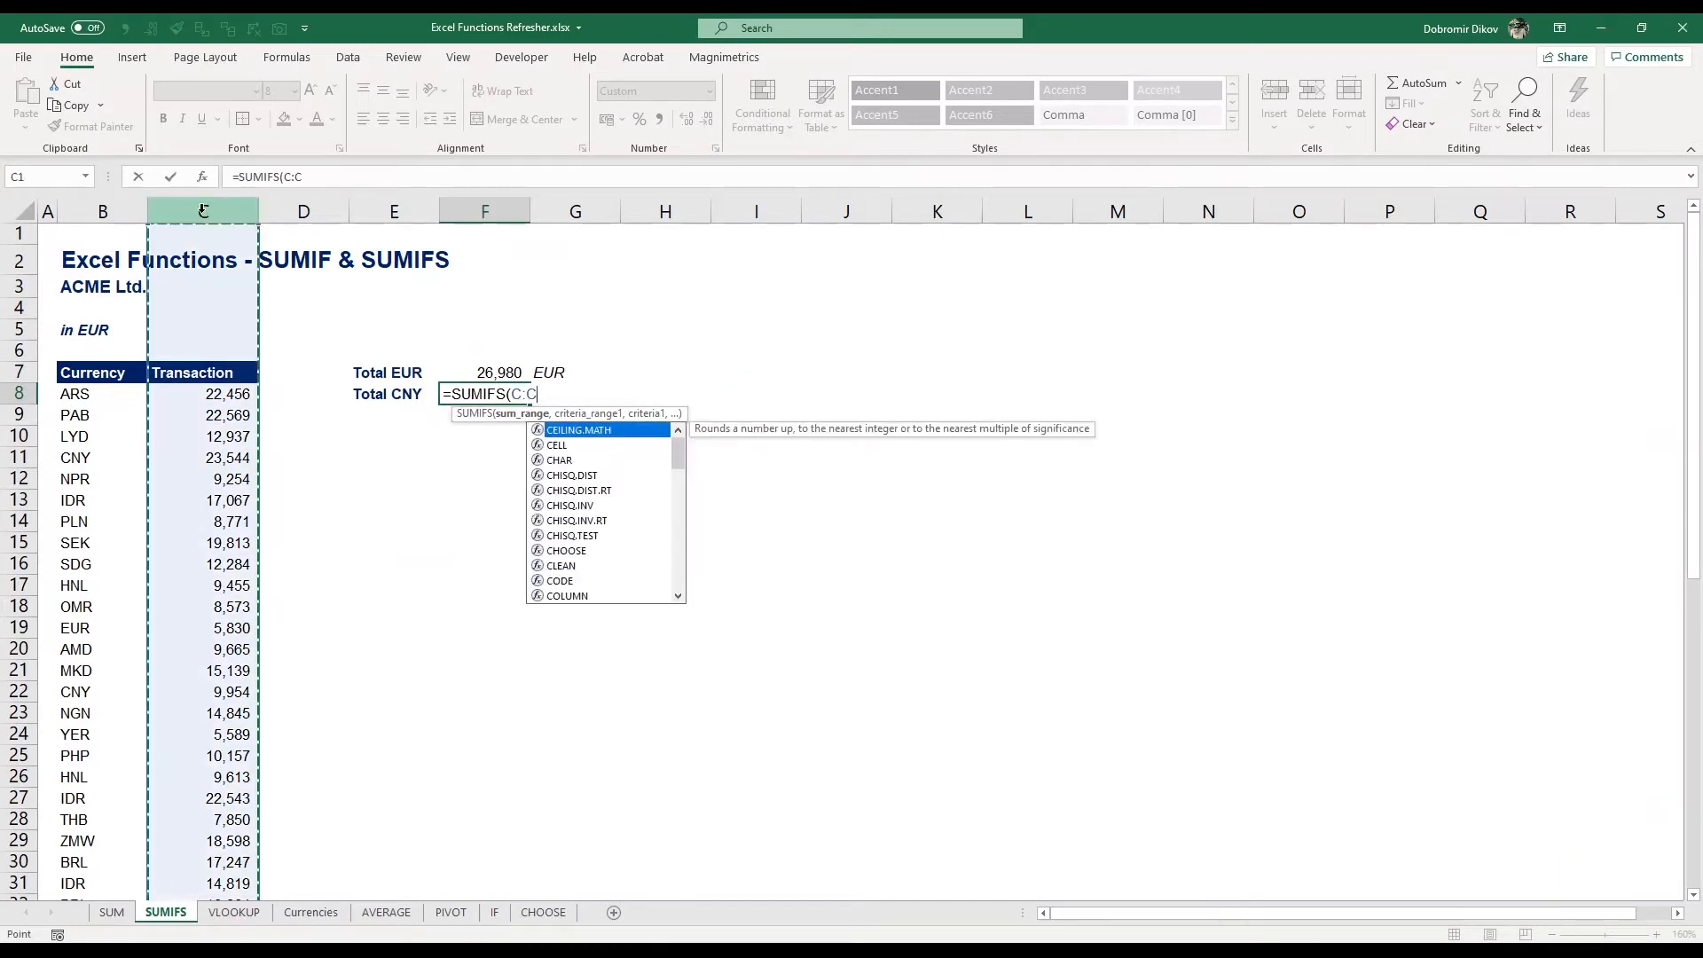
pyautogui.write(',')
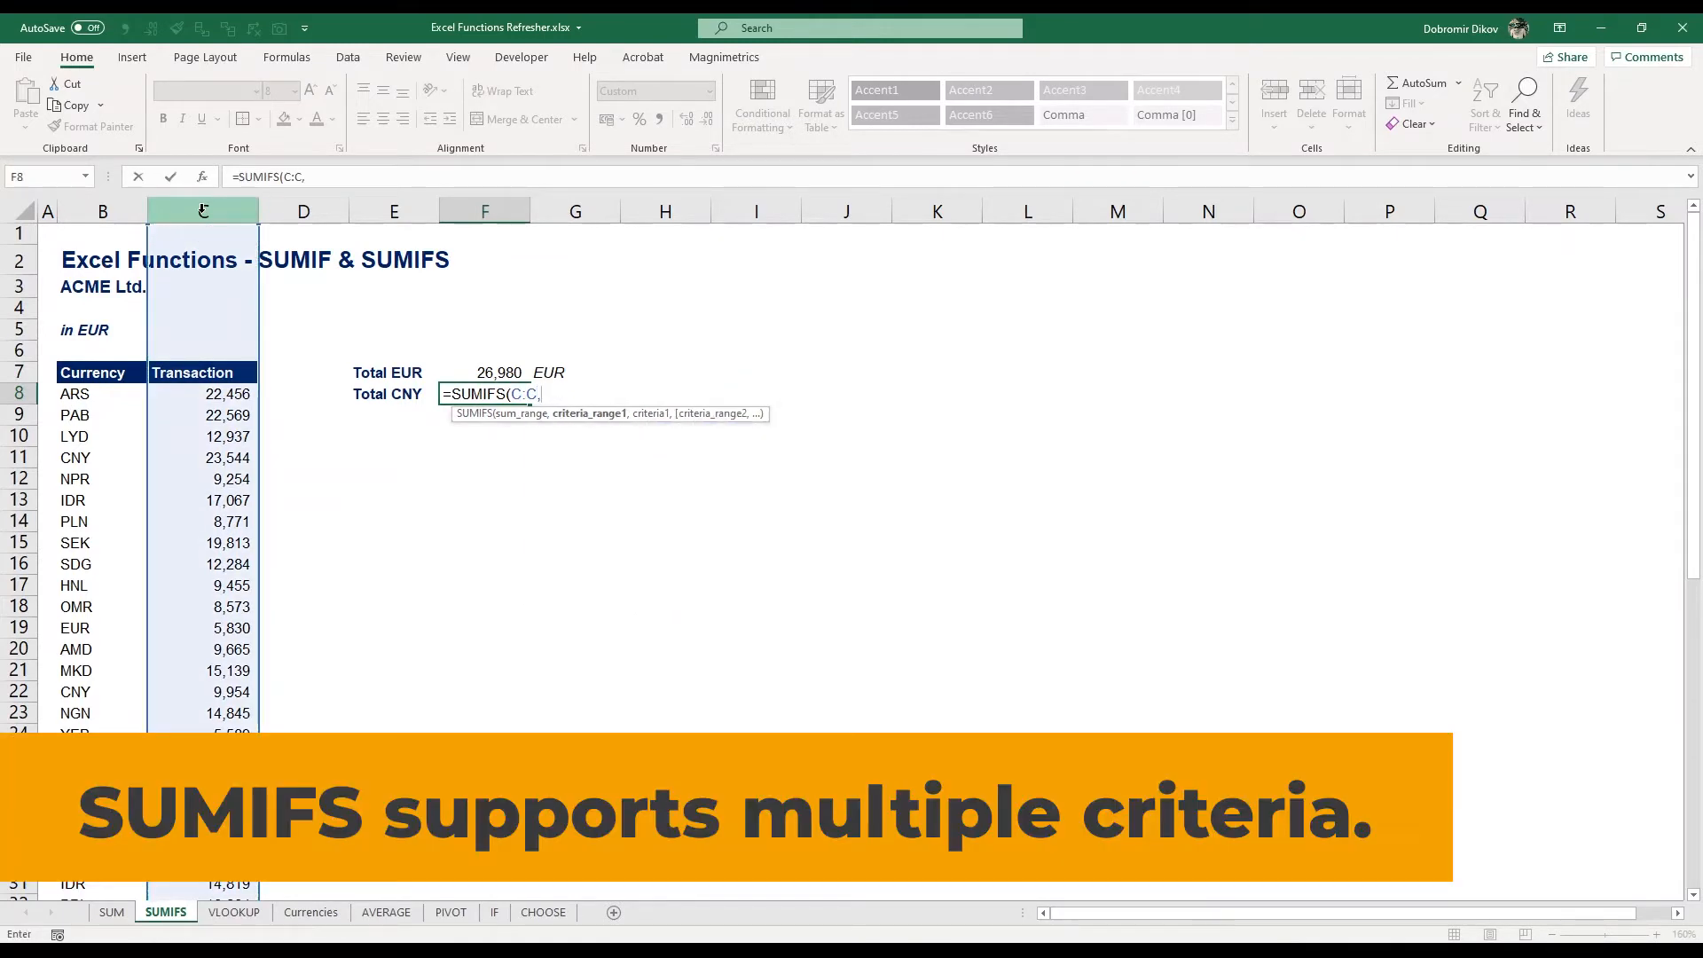
pyautogui.click(102, 210)
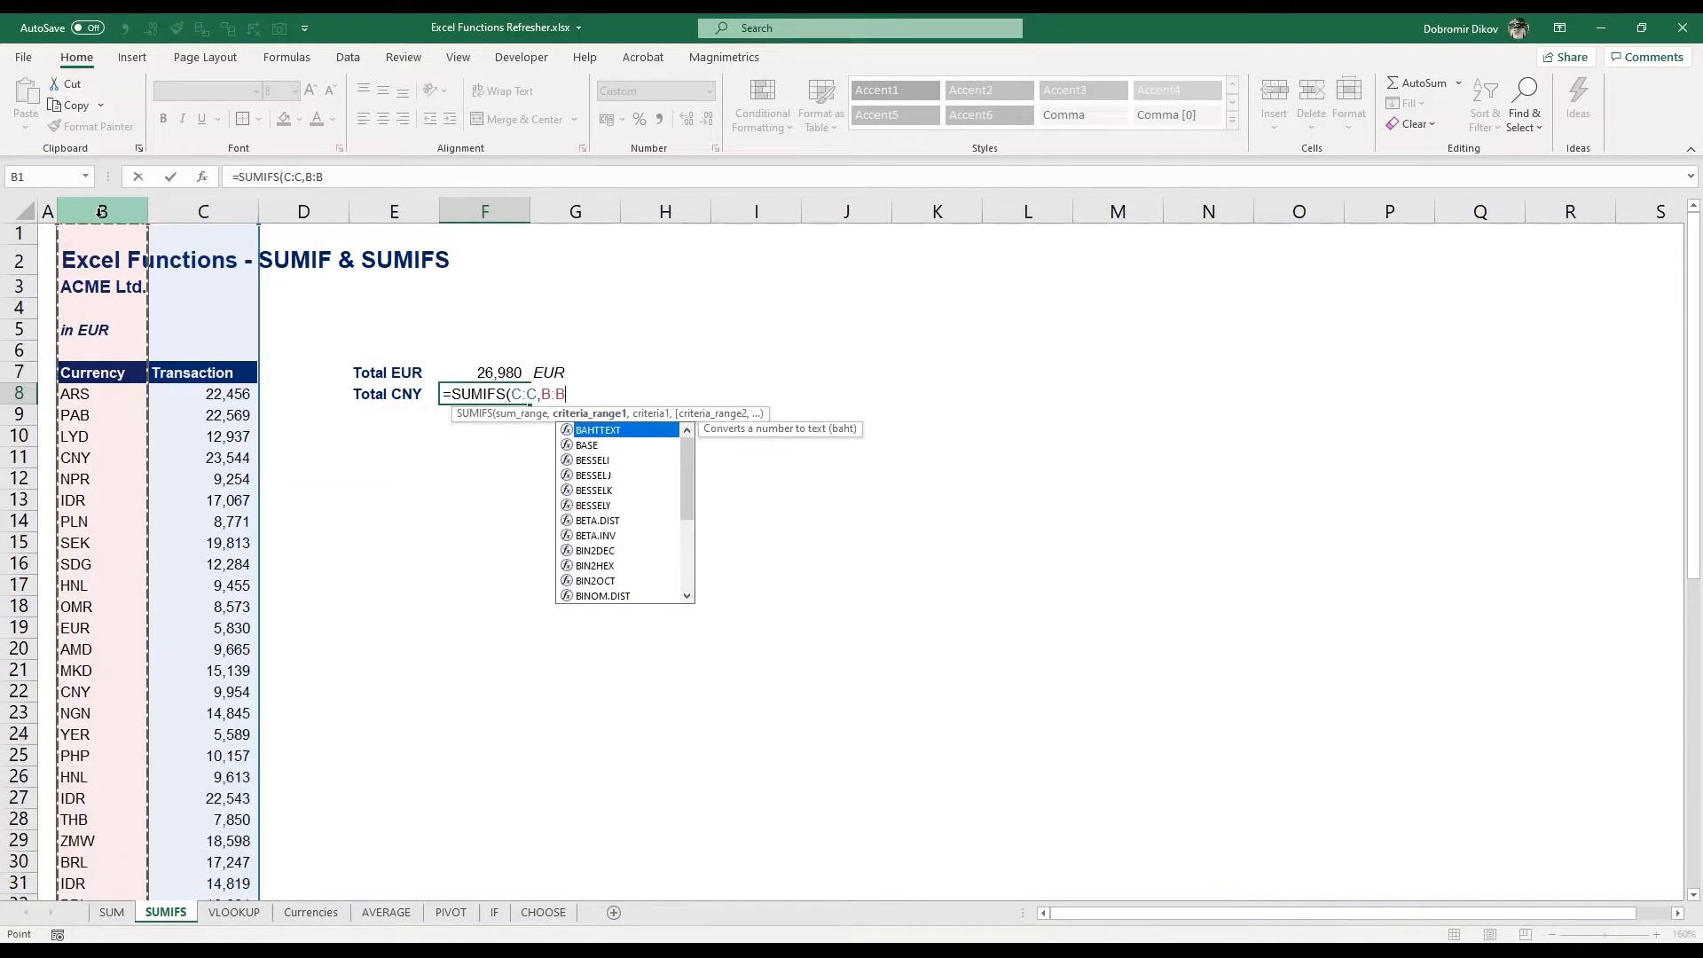
pyautogui.write(',')
pyautogui.press('Right')
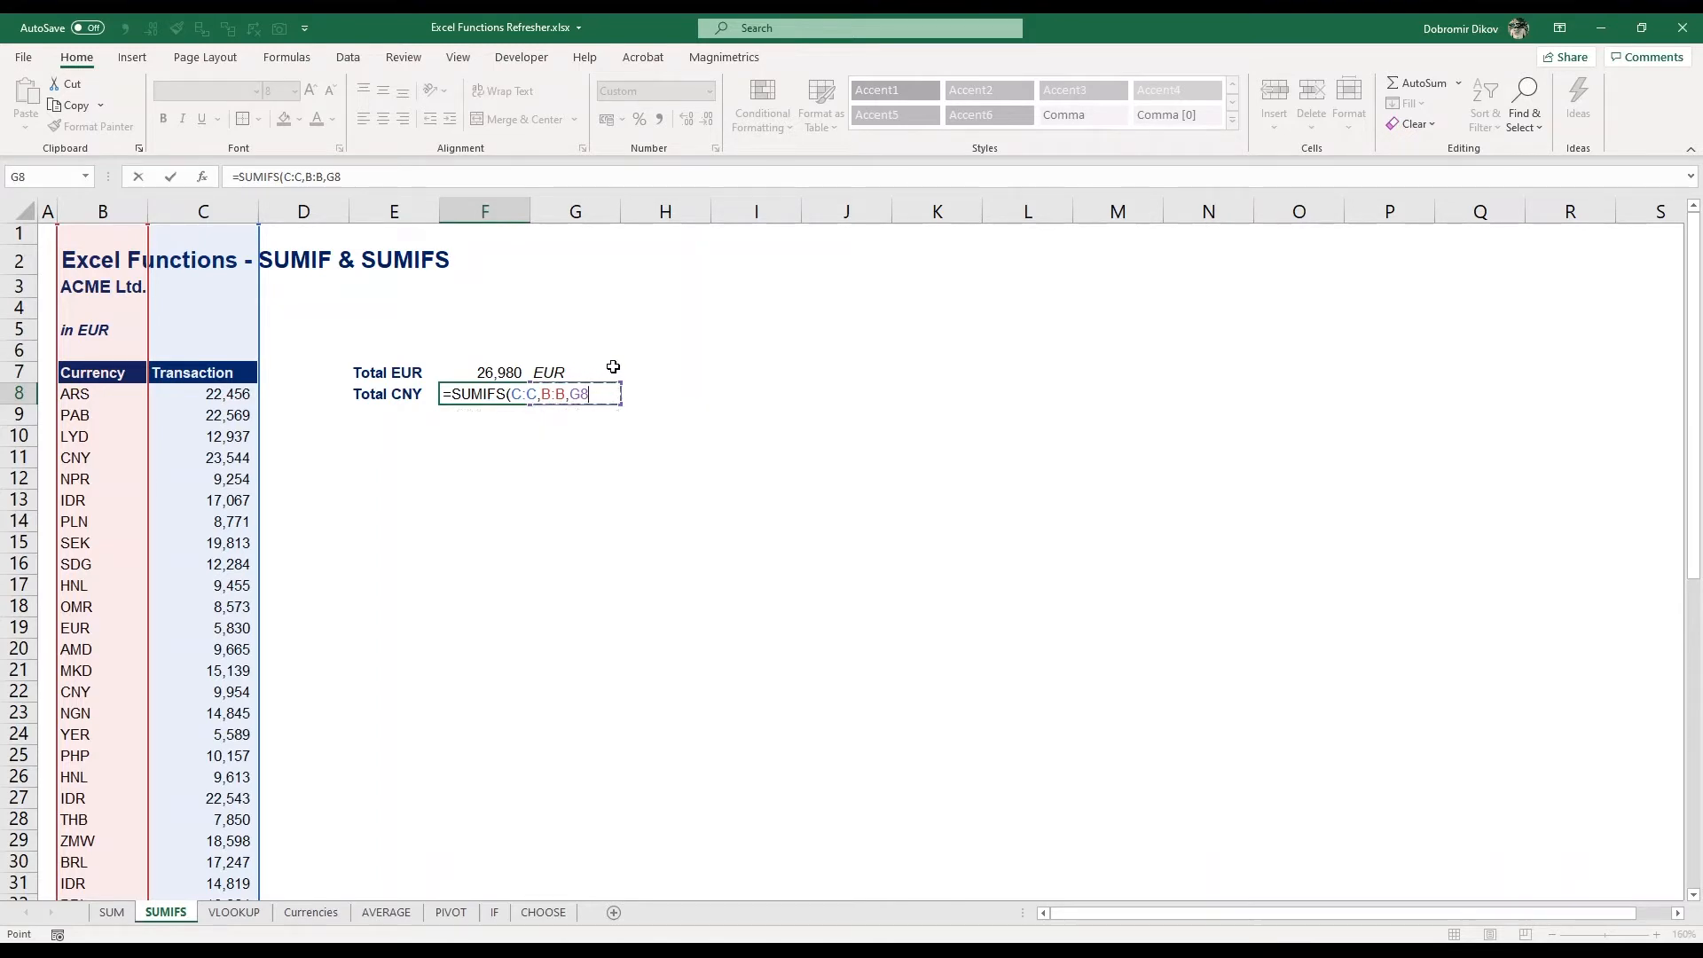
pyautogui.press('Return')
pyautogui.press('Up')
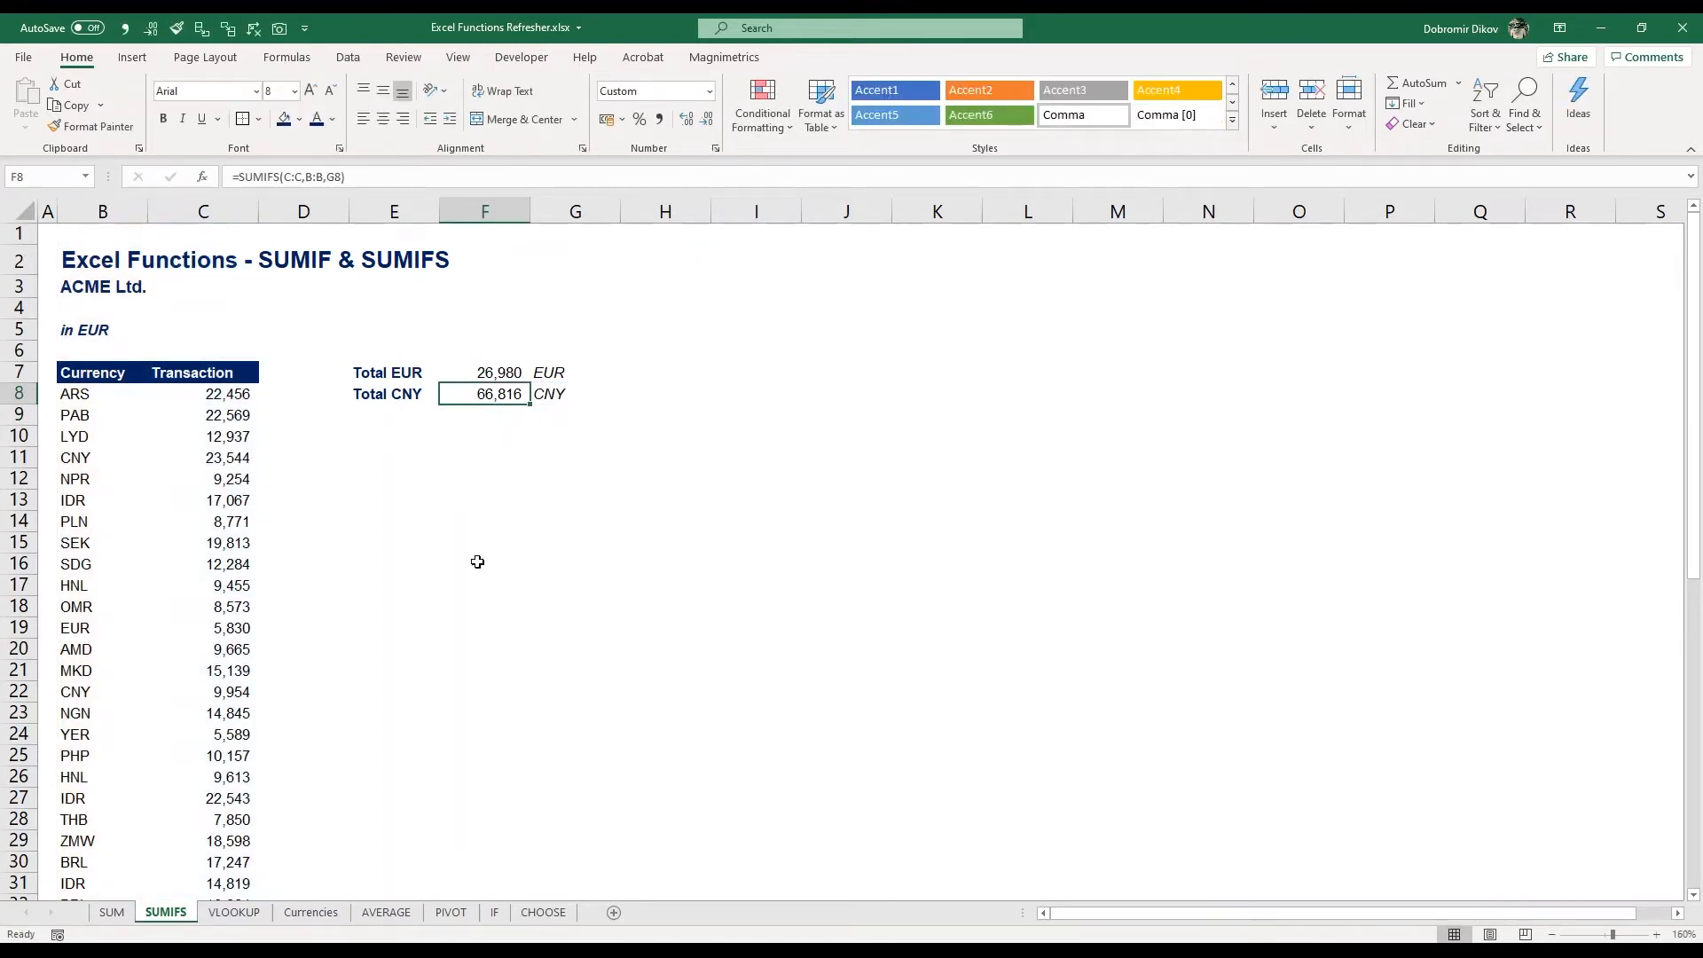
# Open the VLOOKUP sheet, select the first Currency Name cell, and review the code table on the Currencies sheet
pyautogui.click(235, 912)
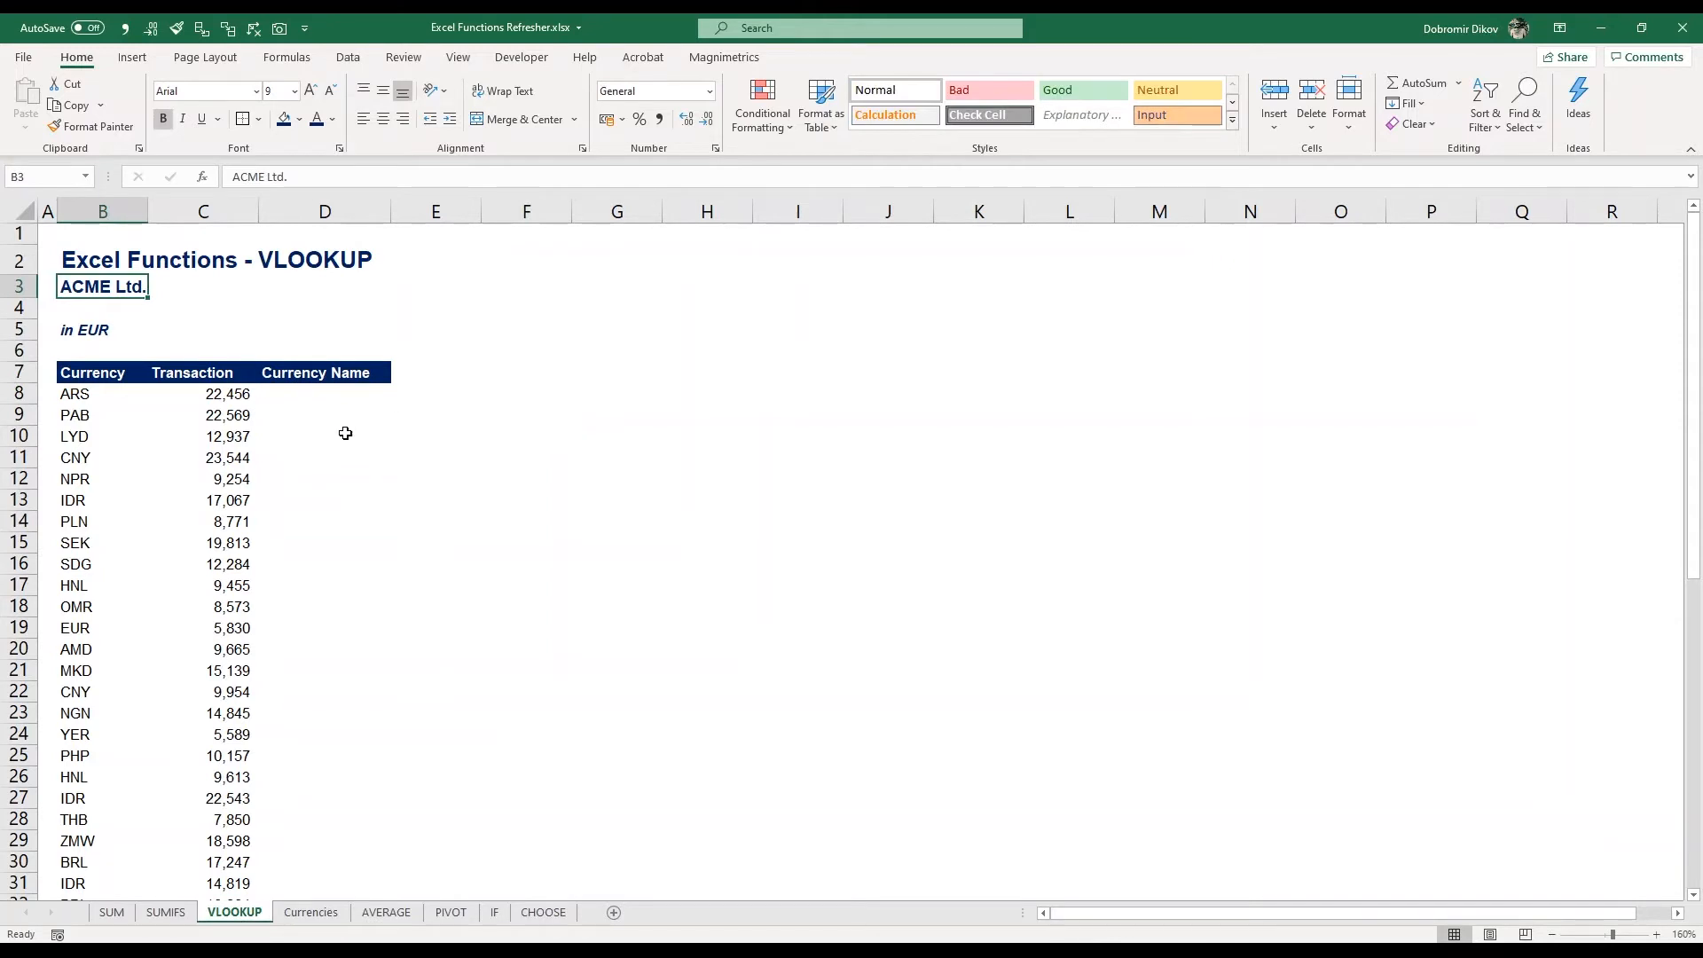
pyautogui.click(301, 401)
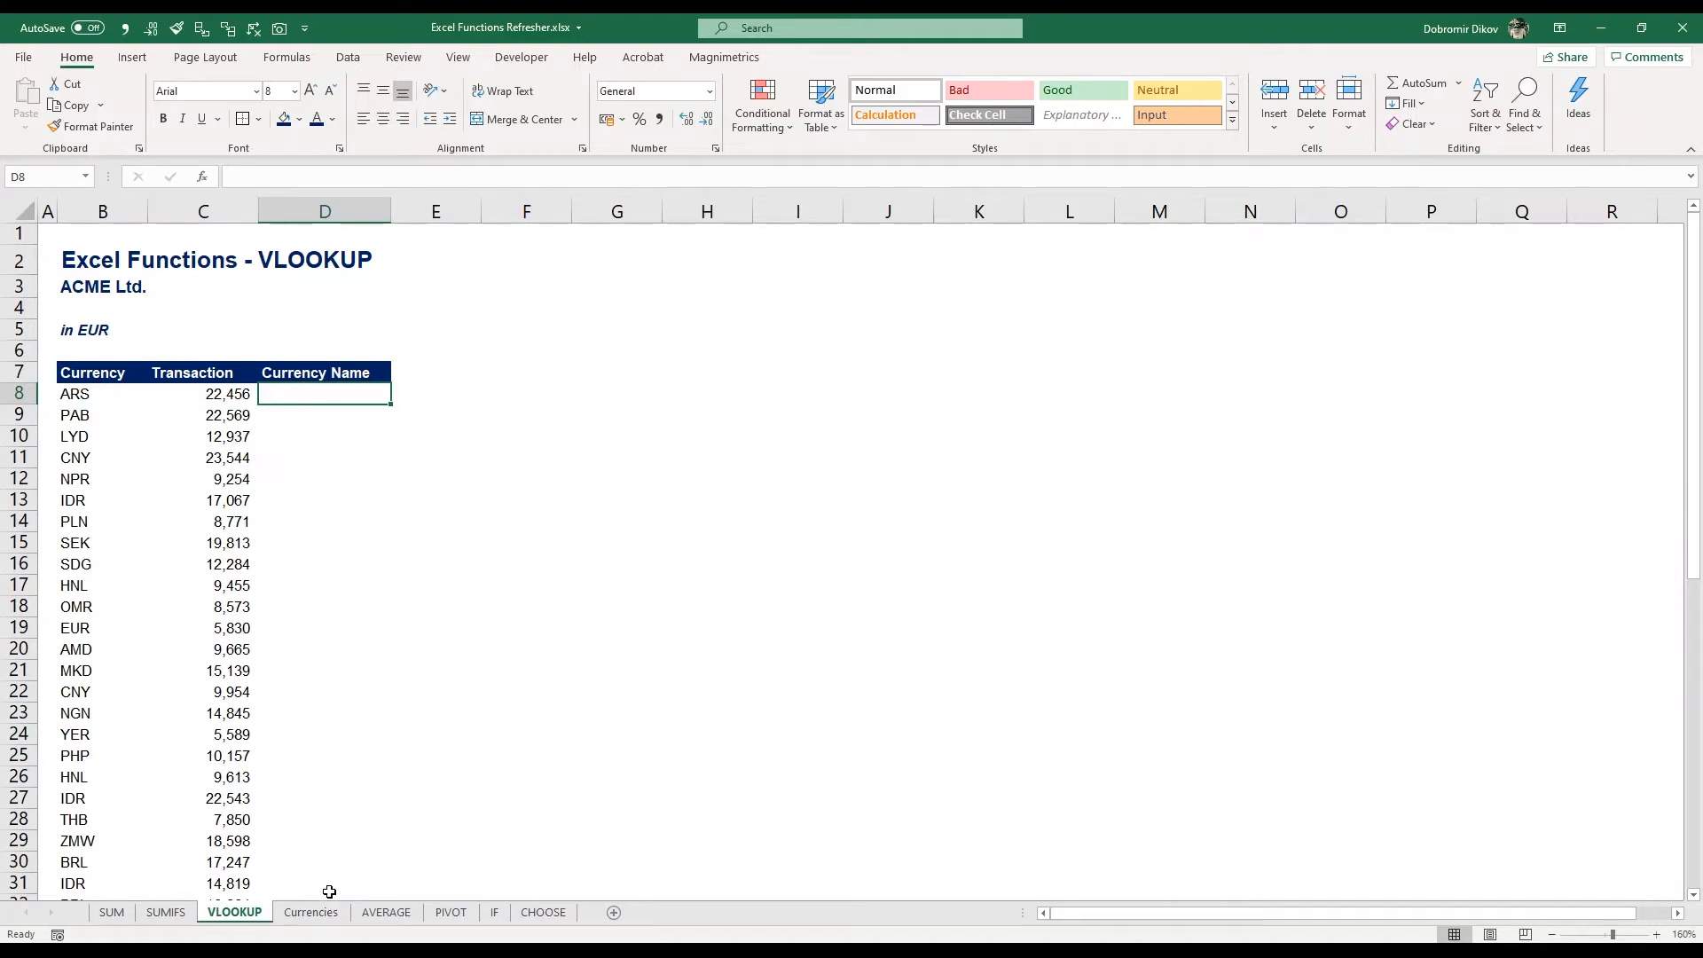
pyautogui.click(310, 913)
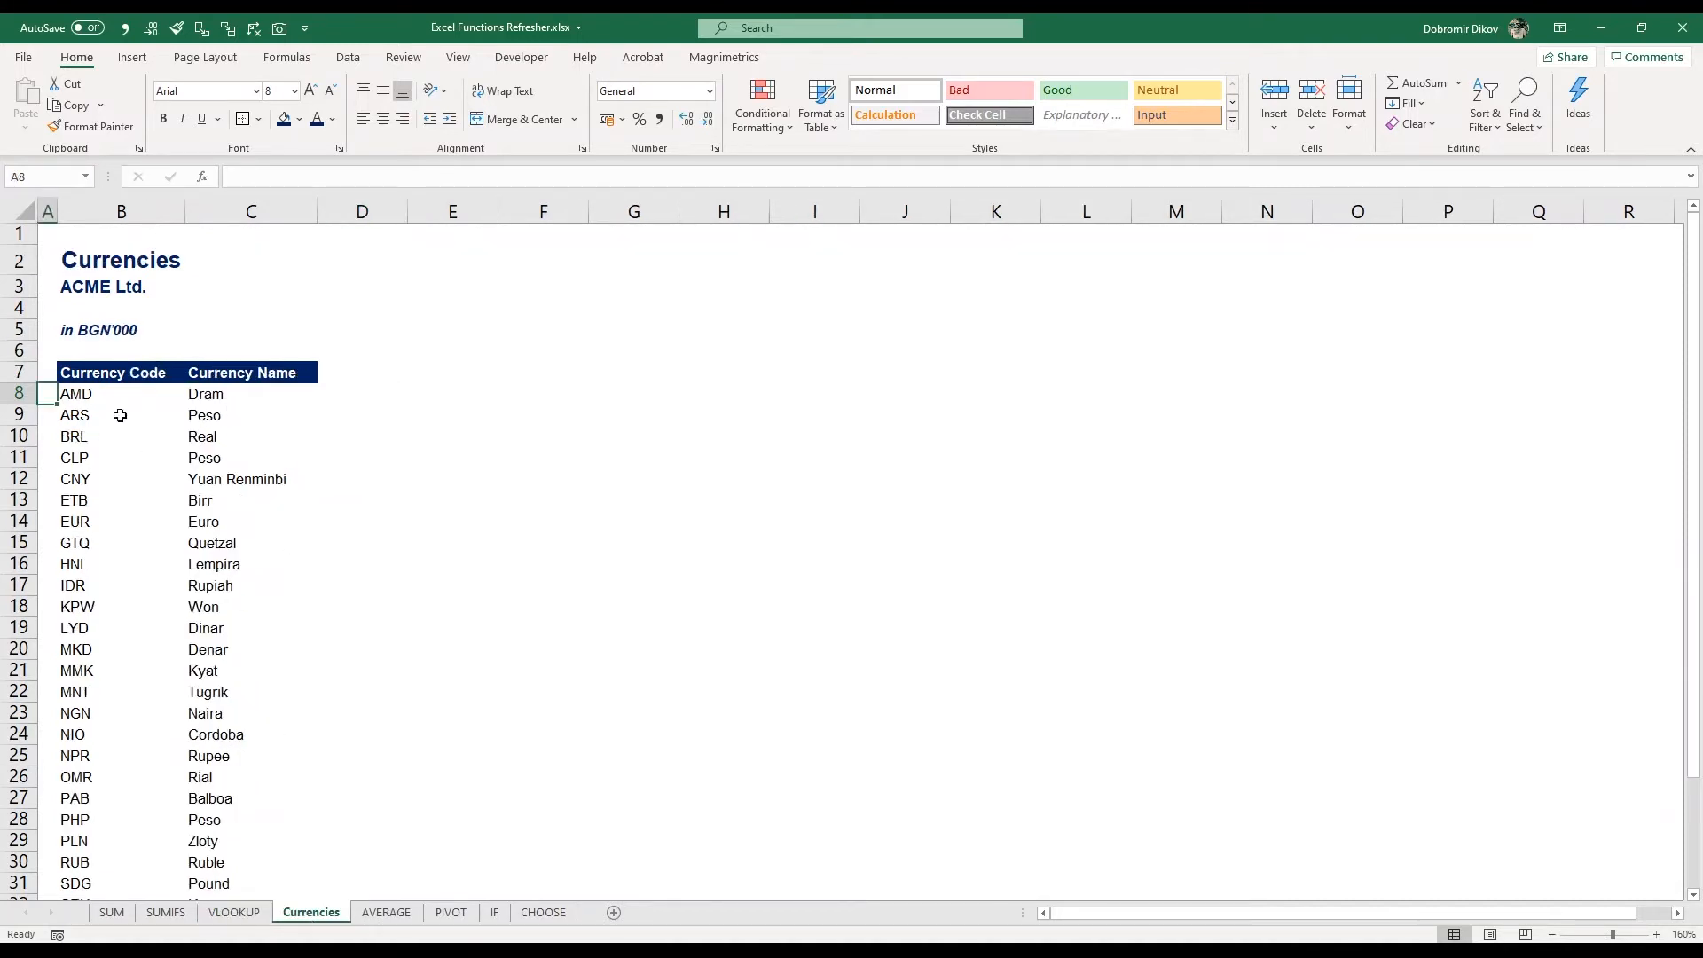
pyautogui.click(247, 916)
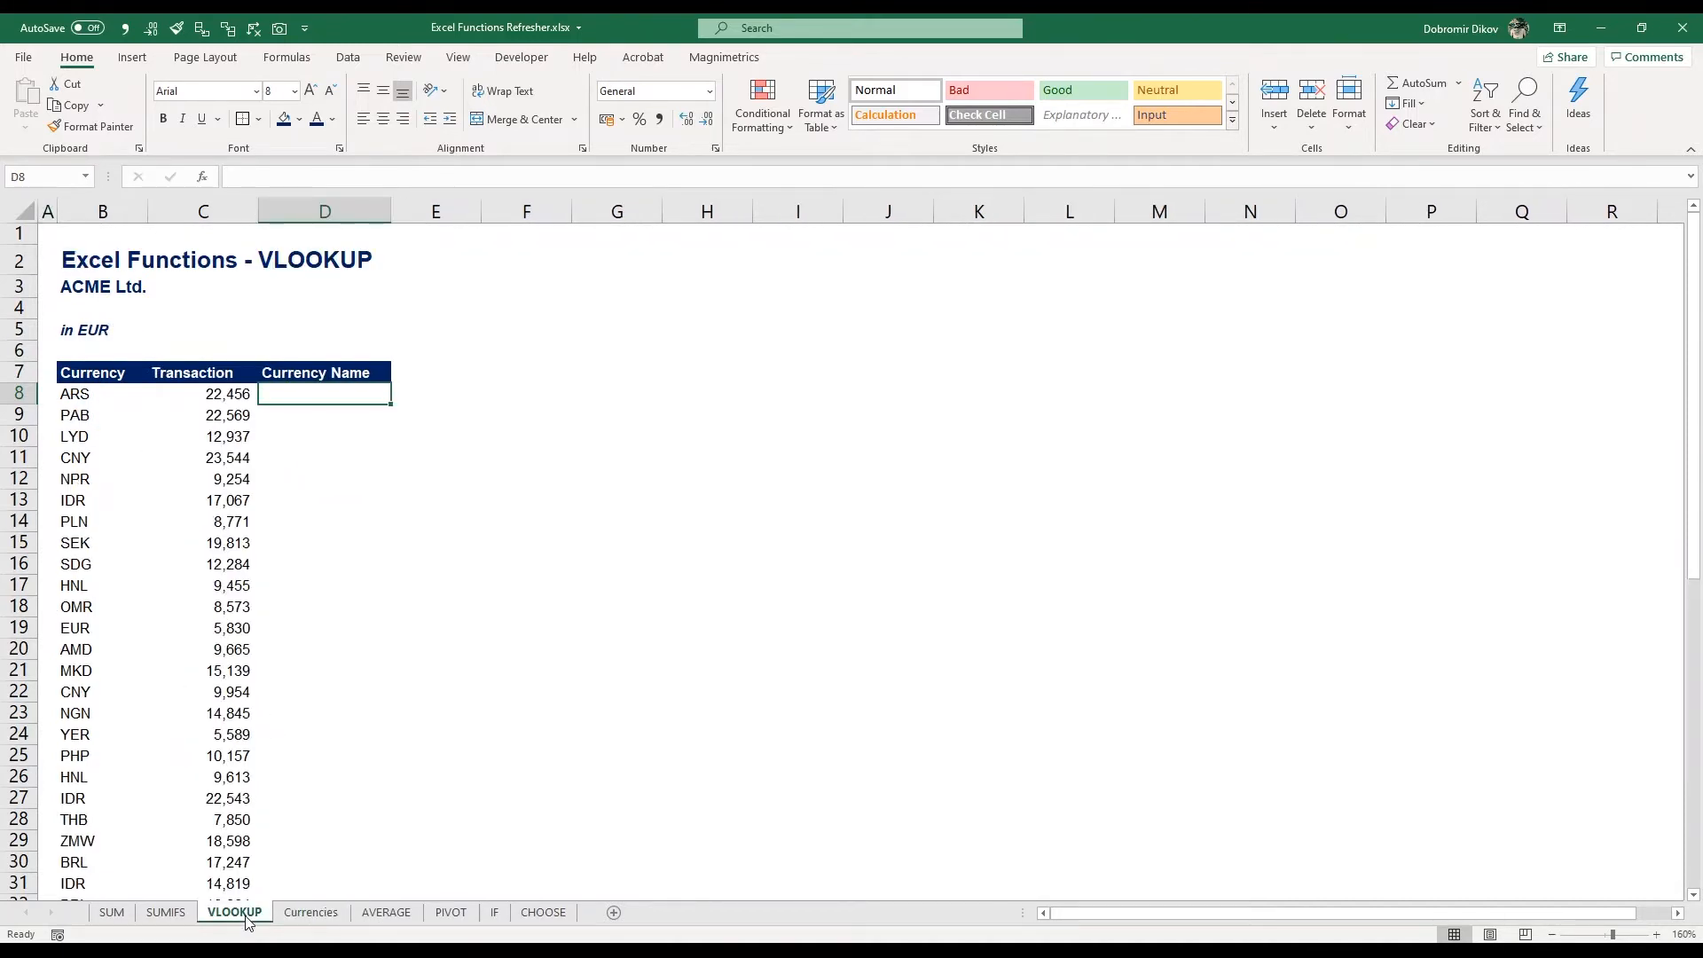
# Enter =VLOOKUP(B8,Currencies!B:C,2,0) in cell D8 to look up the currency name
pyautogui.write('=vl')
pyautogui.press('Tab')
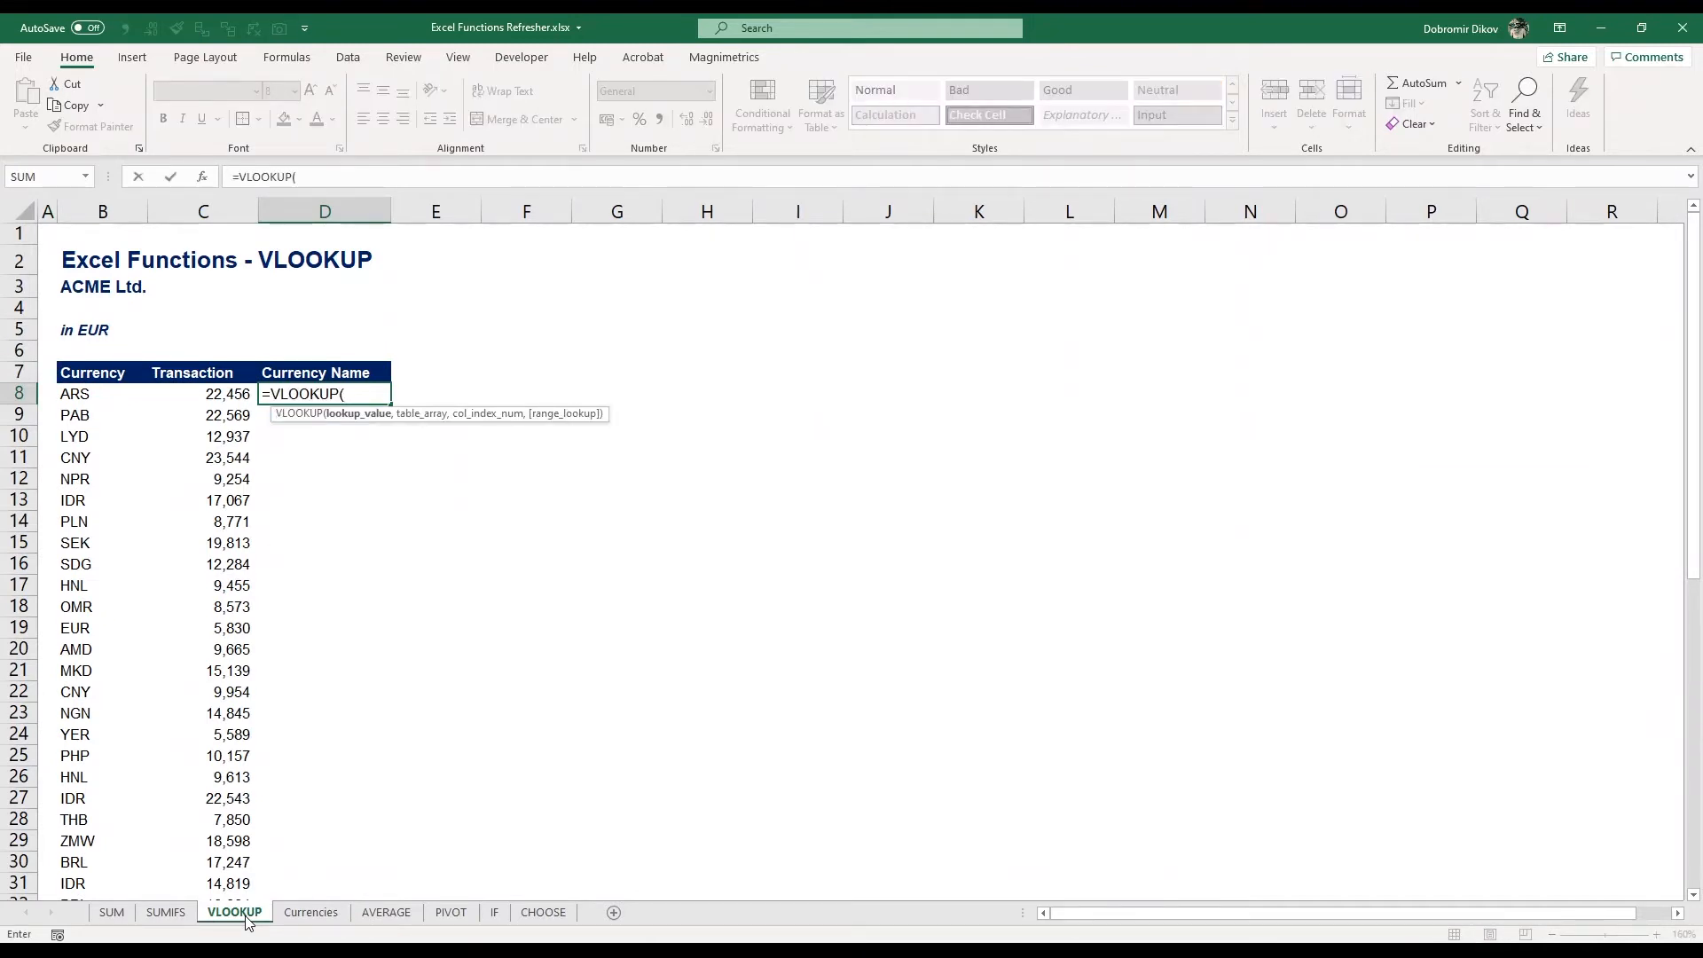
pyautogui.press('Left')
pyautogui.press('Left')
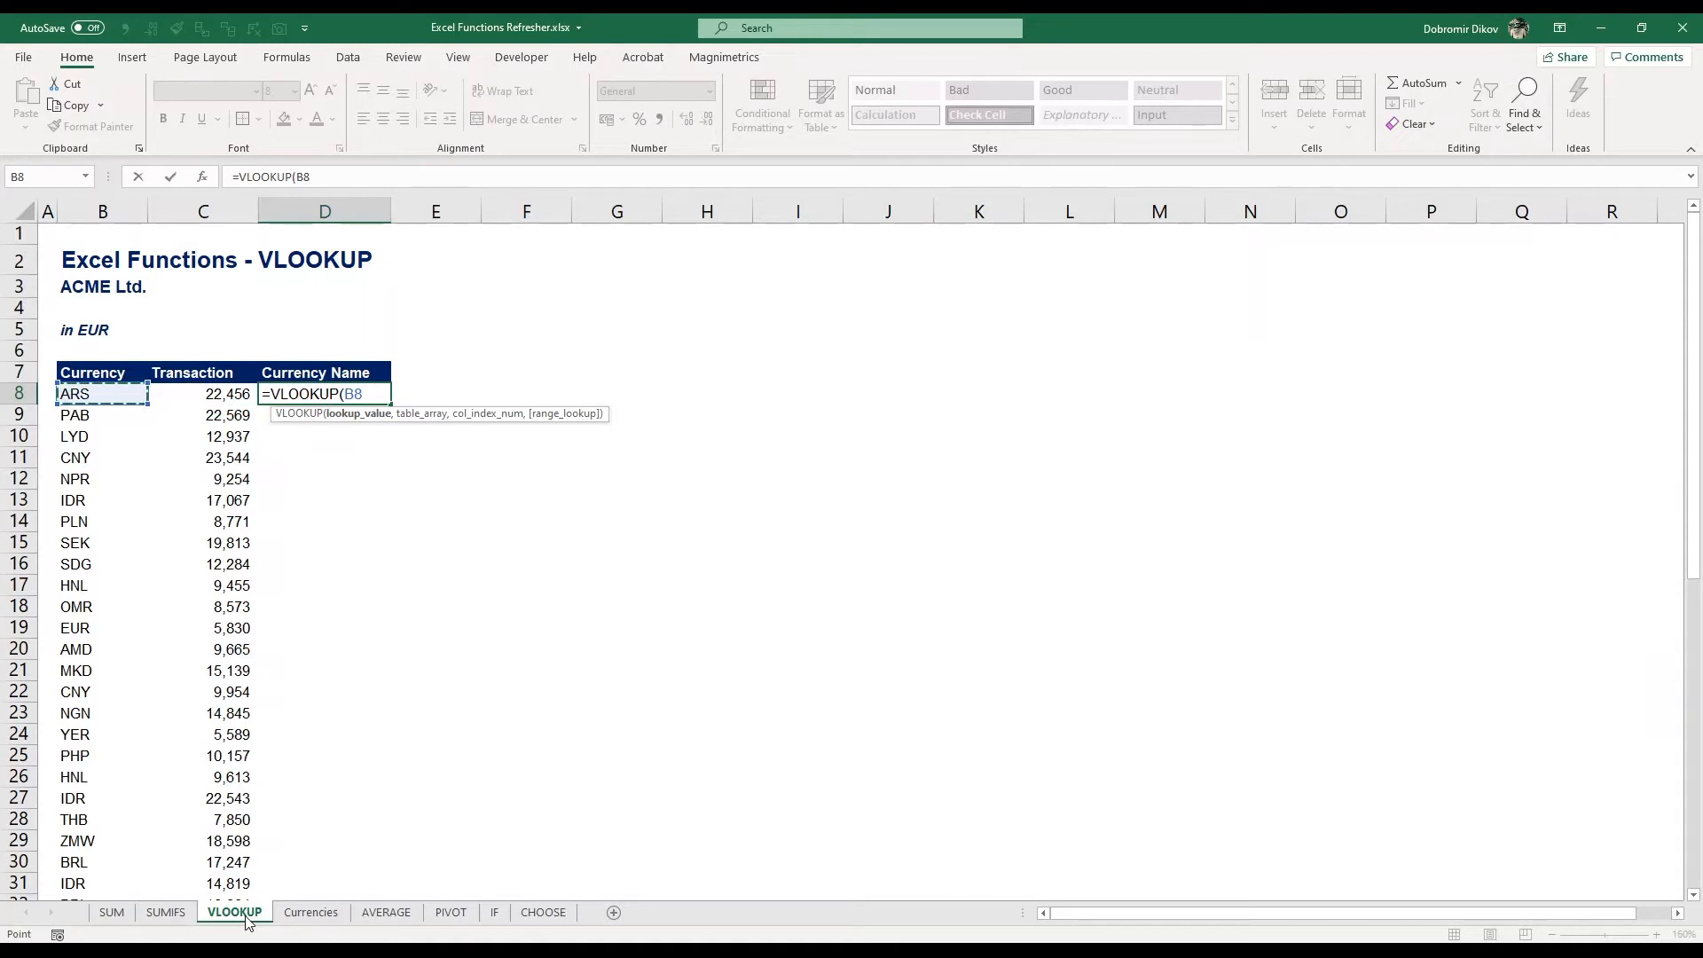
pyautogui.write(',')
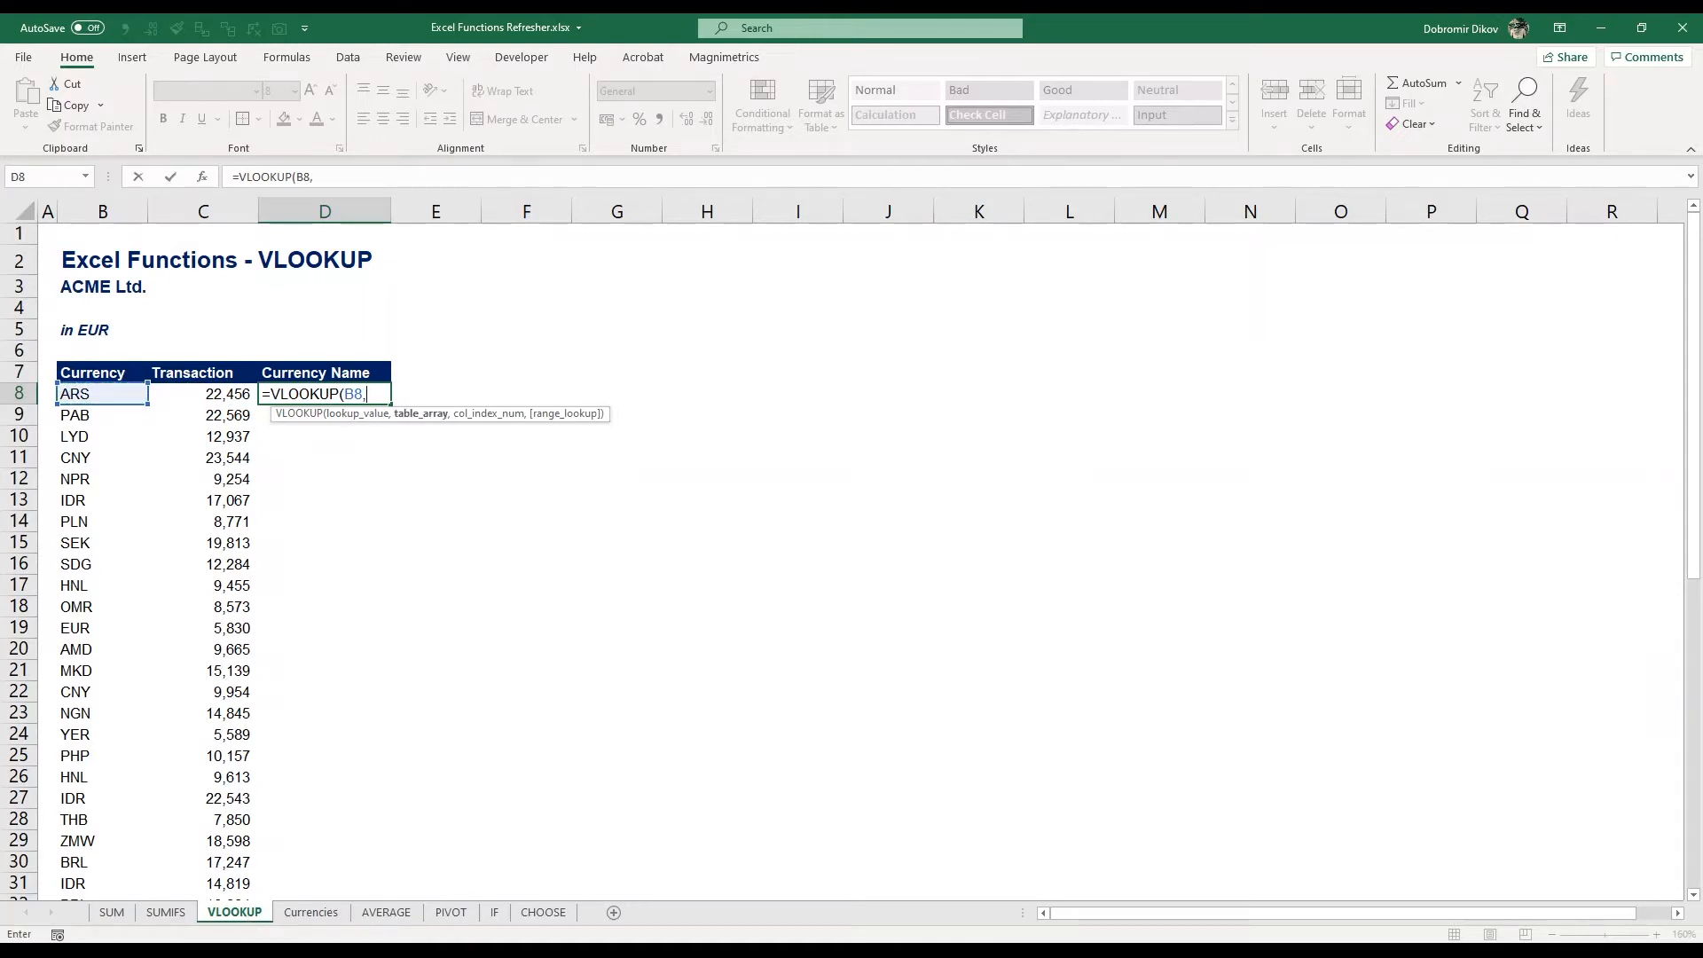
pyautogui.click(306, 914)
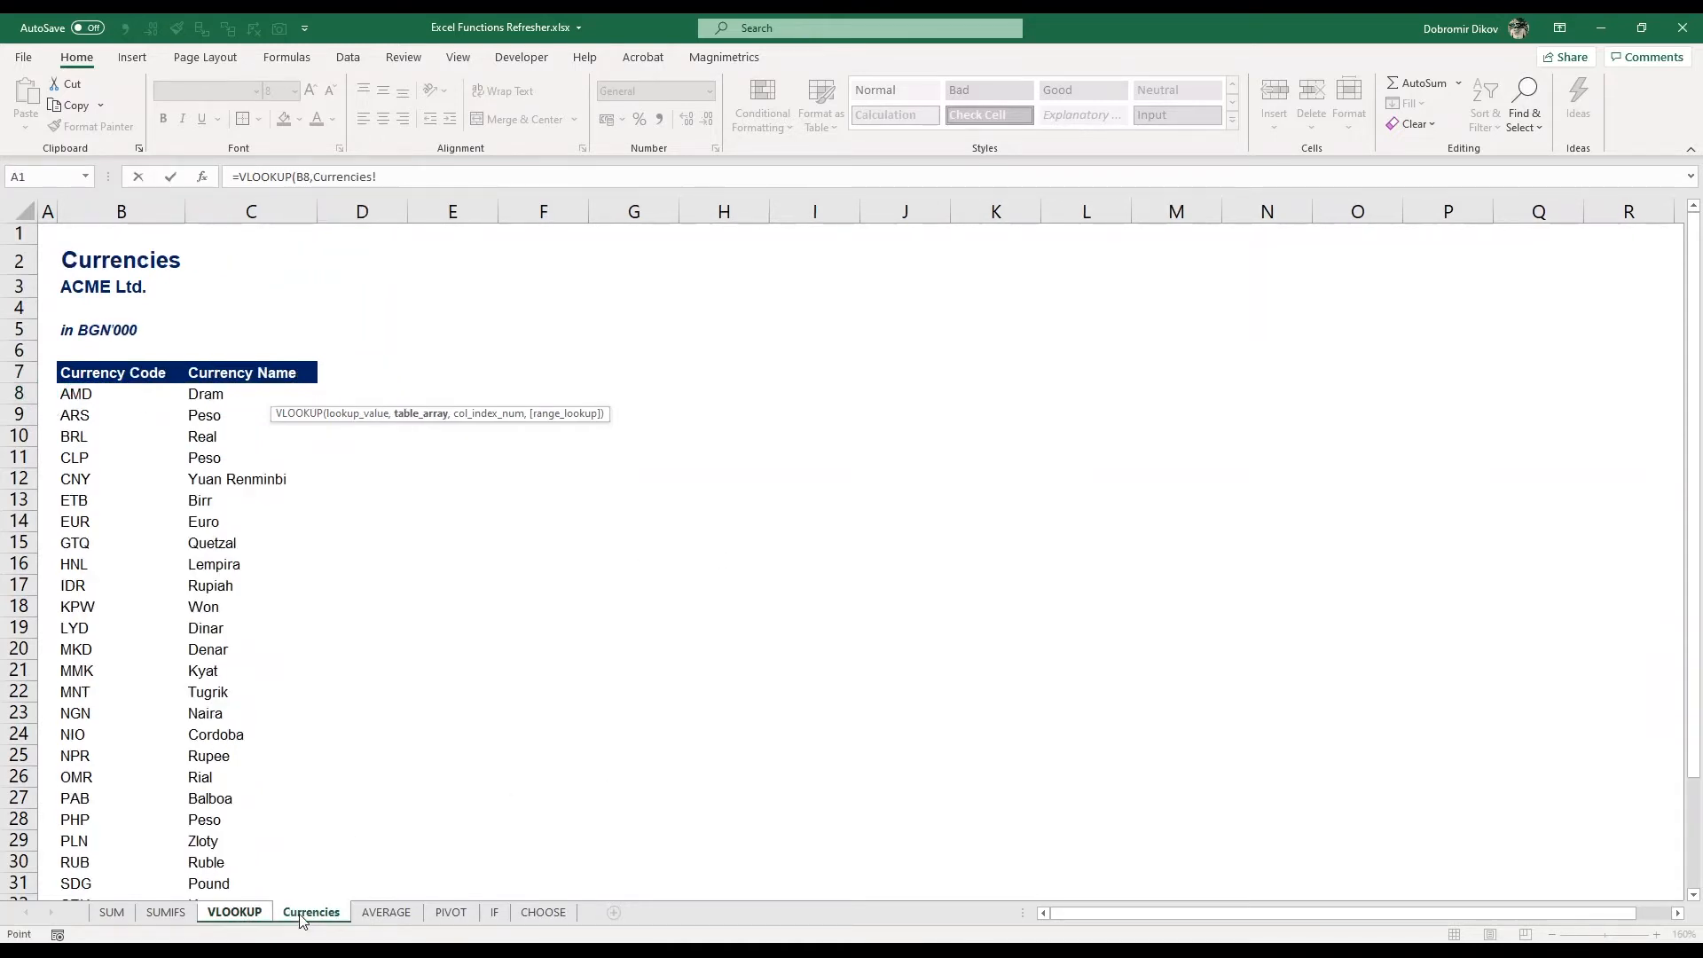
pyautogui.moveTo(144, 206); pyautogui.dragTo(254, 222)
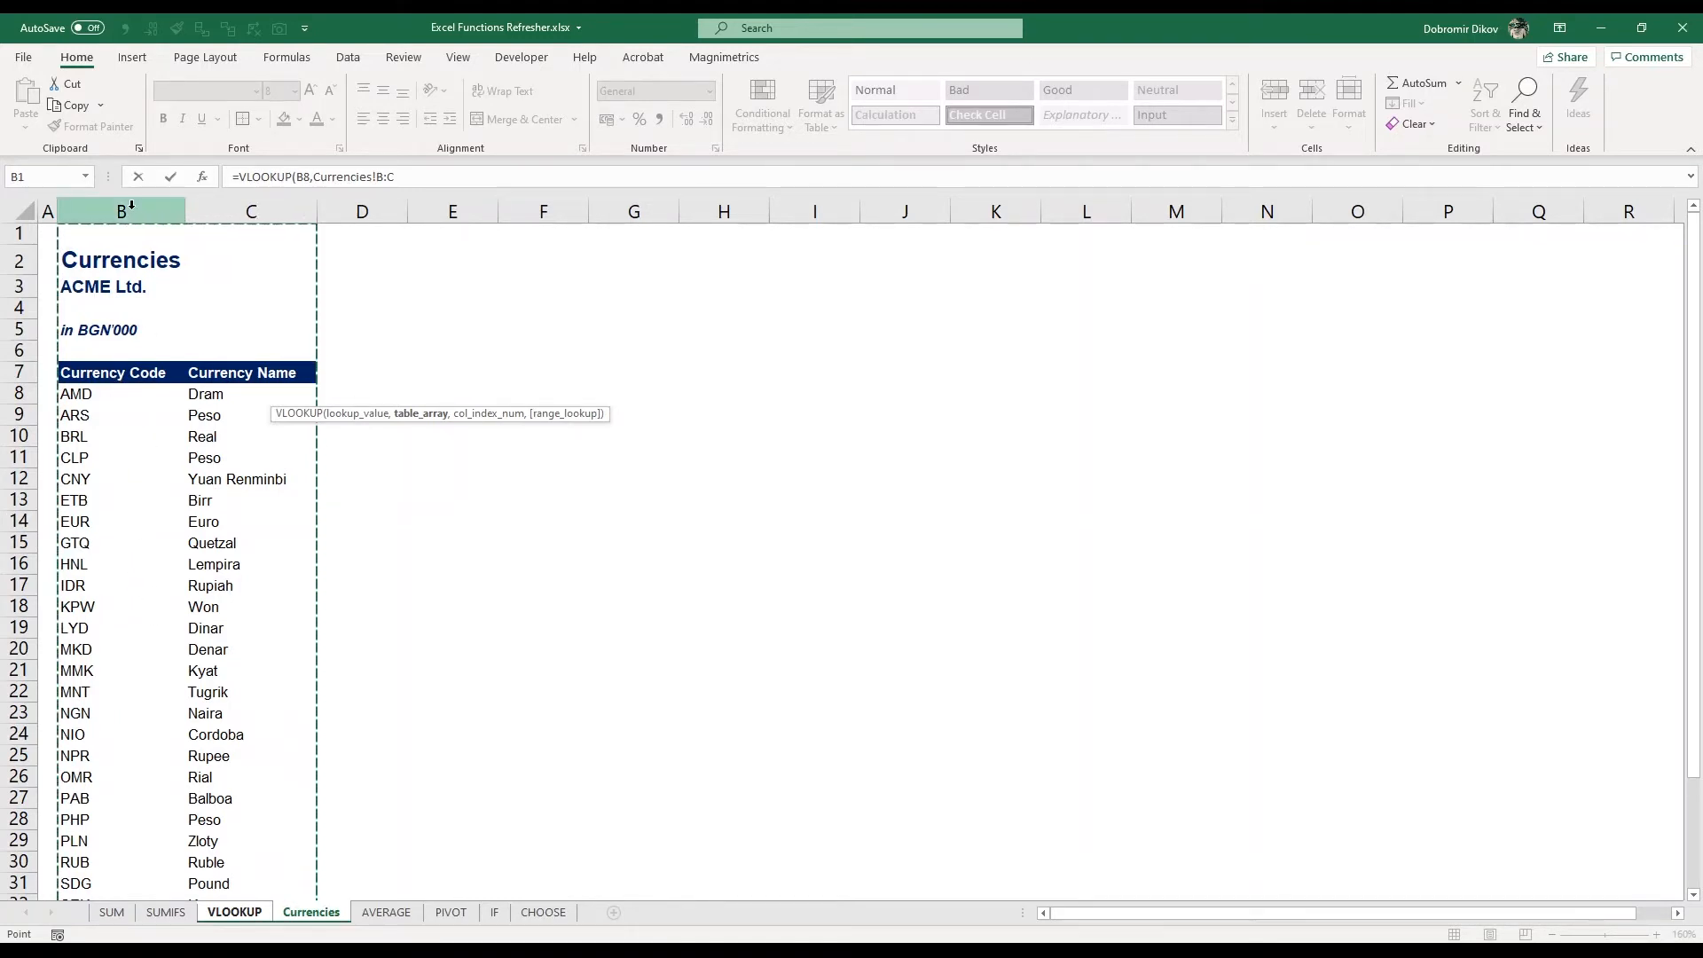
pyautogui.moveTo(130, 206); pyautogui.dragTo(245, 233)
pyautogui.moveTo(242, 216); pyautogui.dragTo(286, 205)
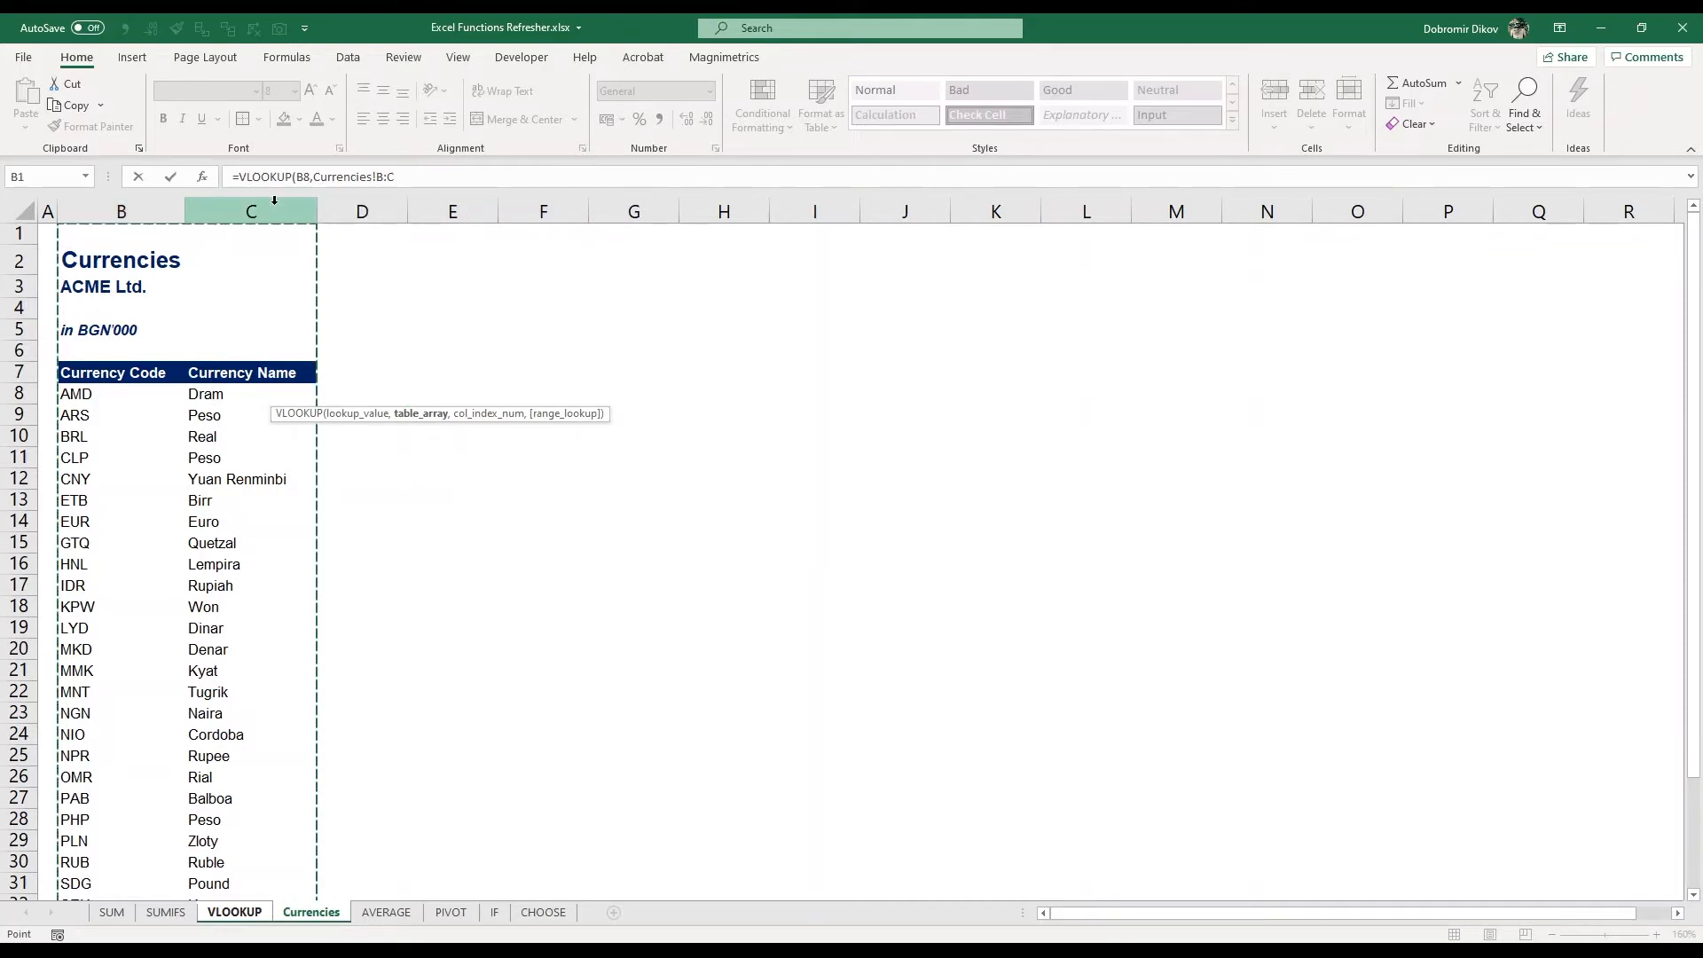
pyautogui.write(',')
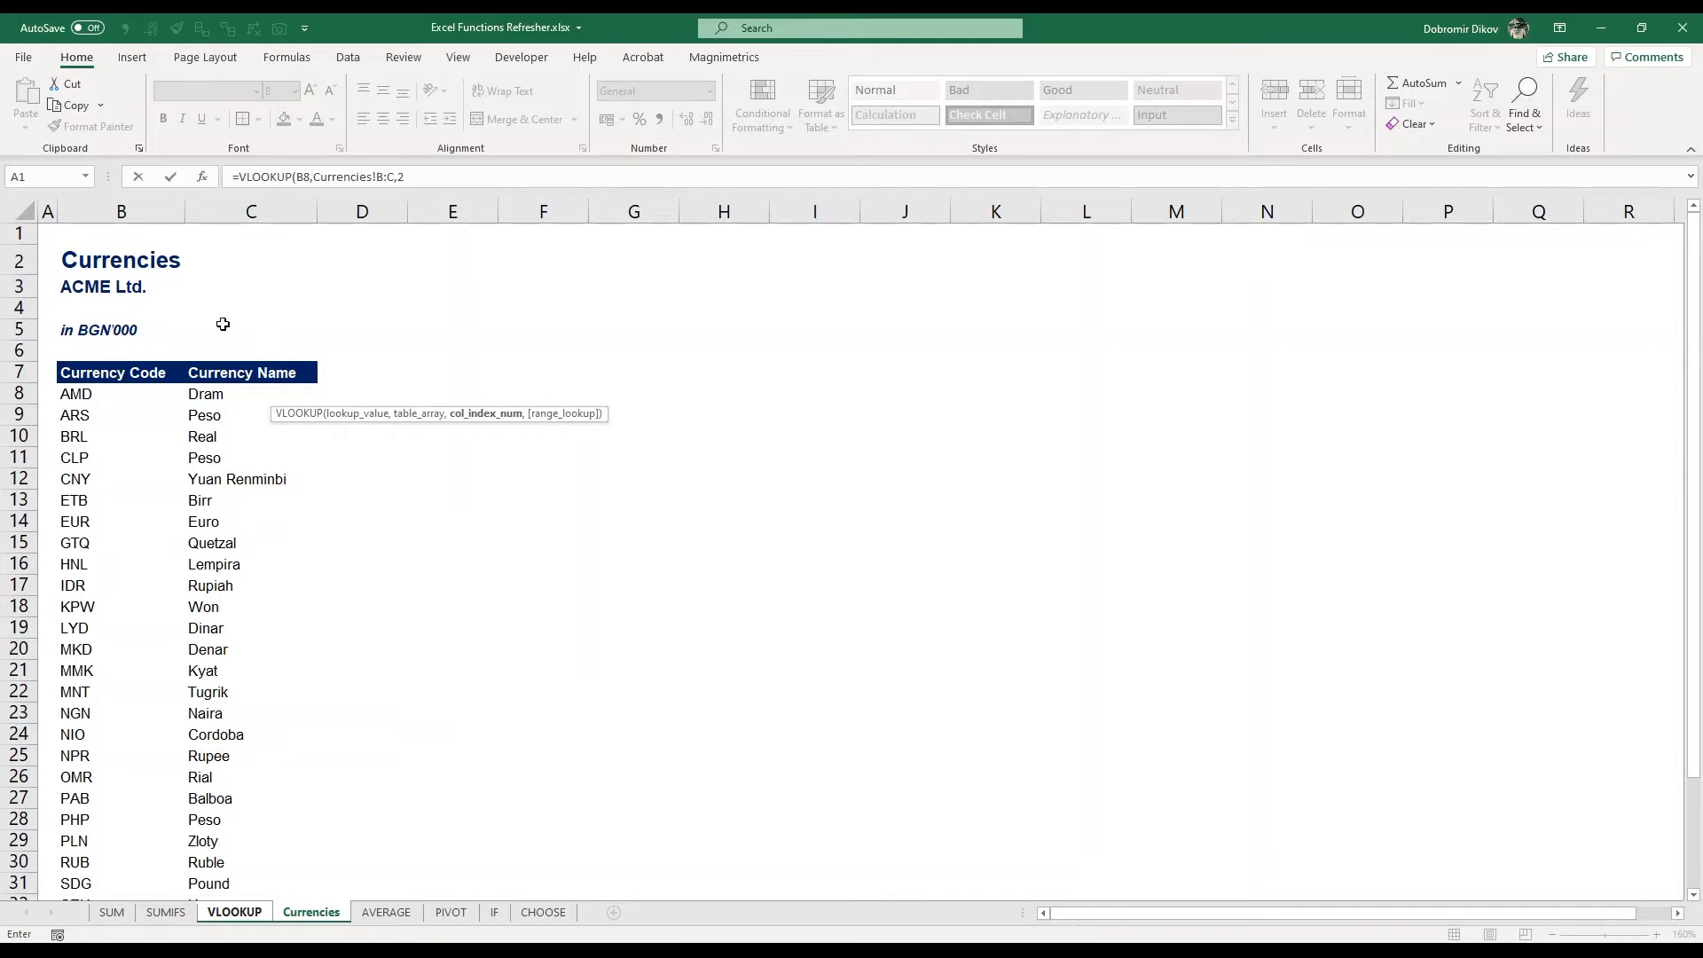
pyautogui.write('2,0')
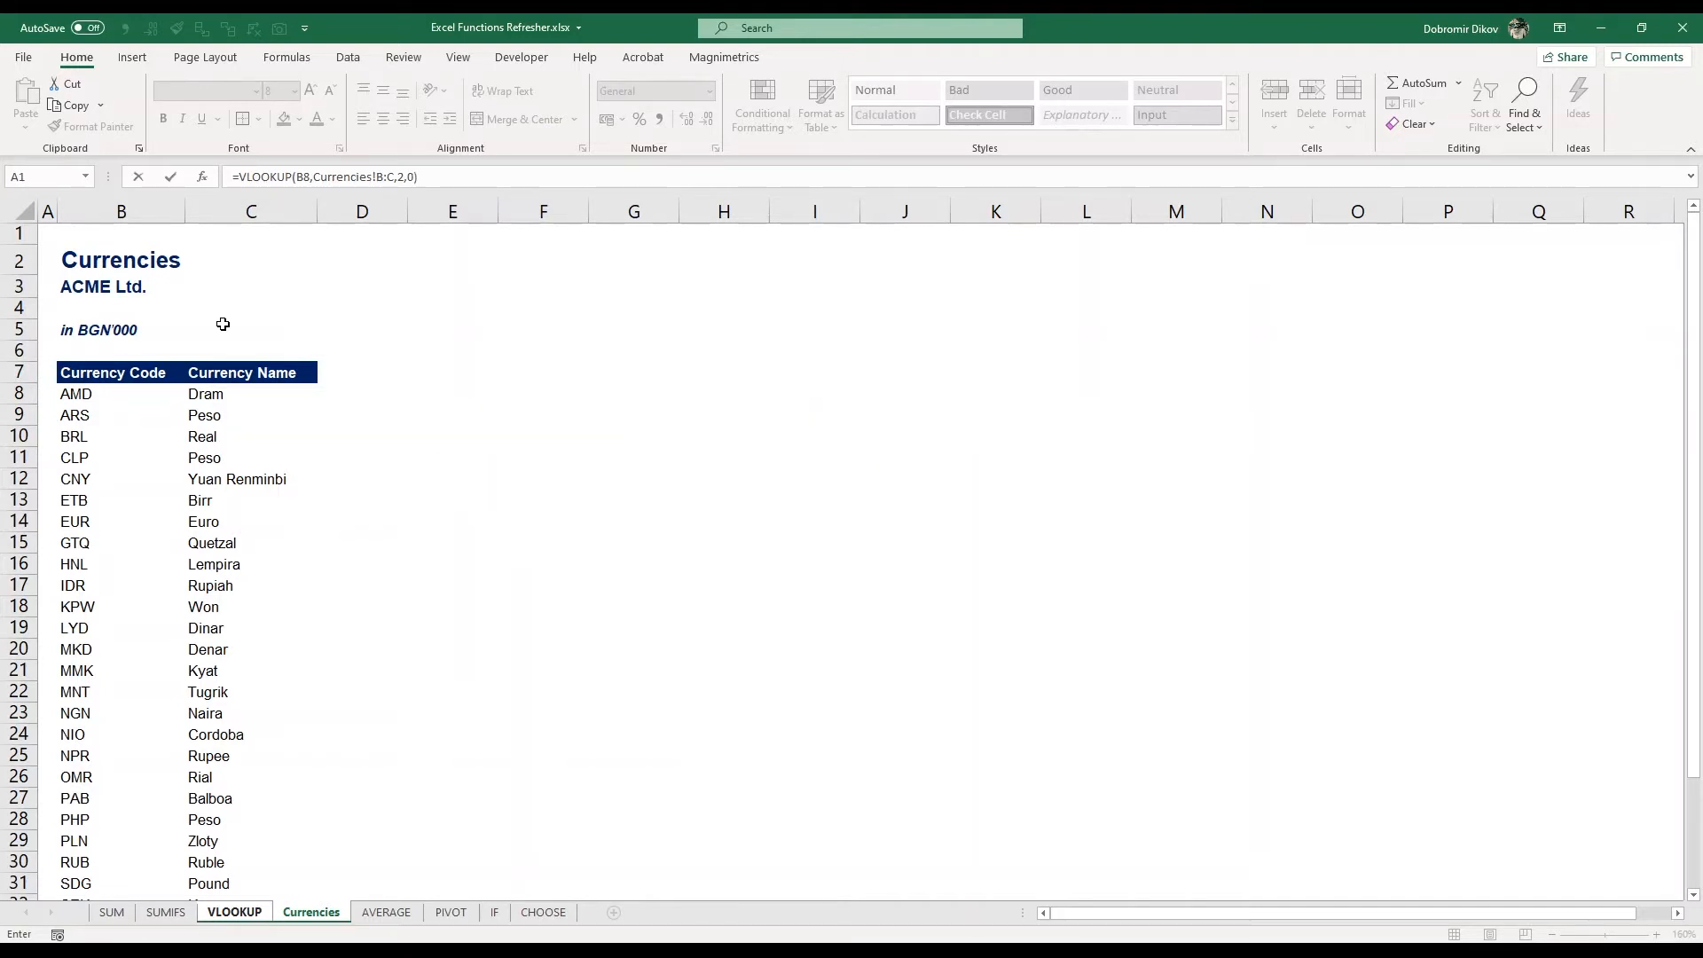
pyautogui.press('Return')
# Fill the VLOOKUP formula down column D from D8 to the last transaction row, D57
pyautogui.press('Left')
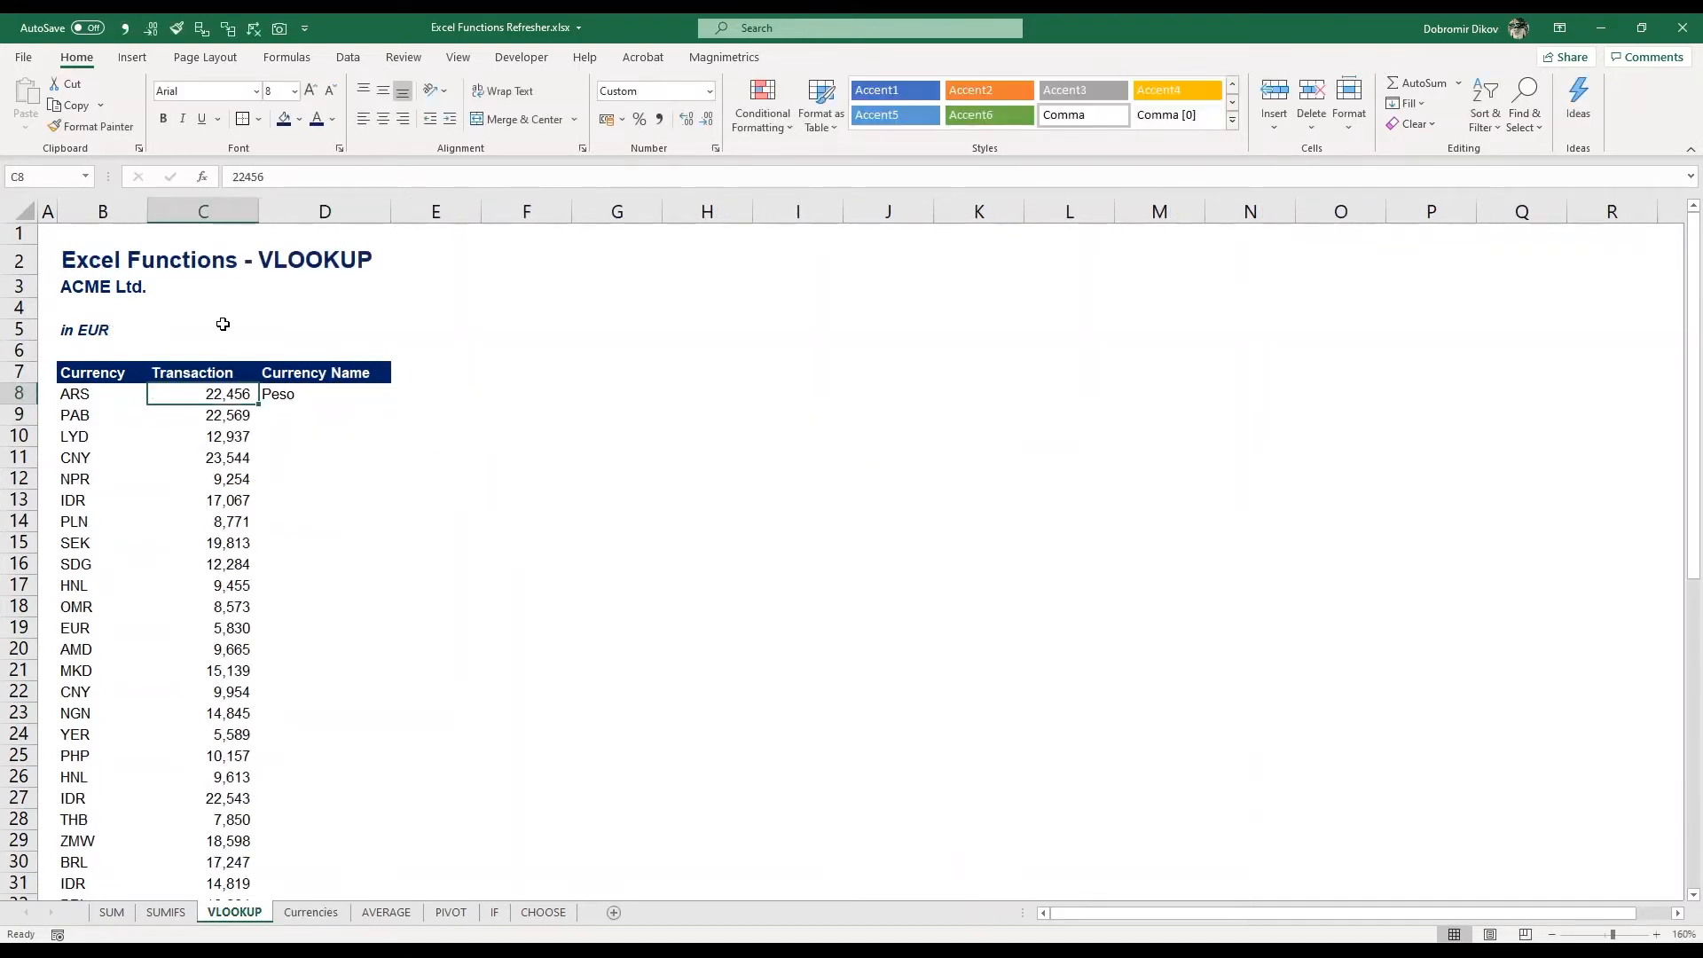
pyautogui.hotkey('ctrl', 'Down')
pyautogui.press('Right')
pyautogui.hotkey('ctrl', 'shift', 'Up')
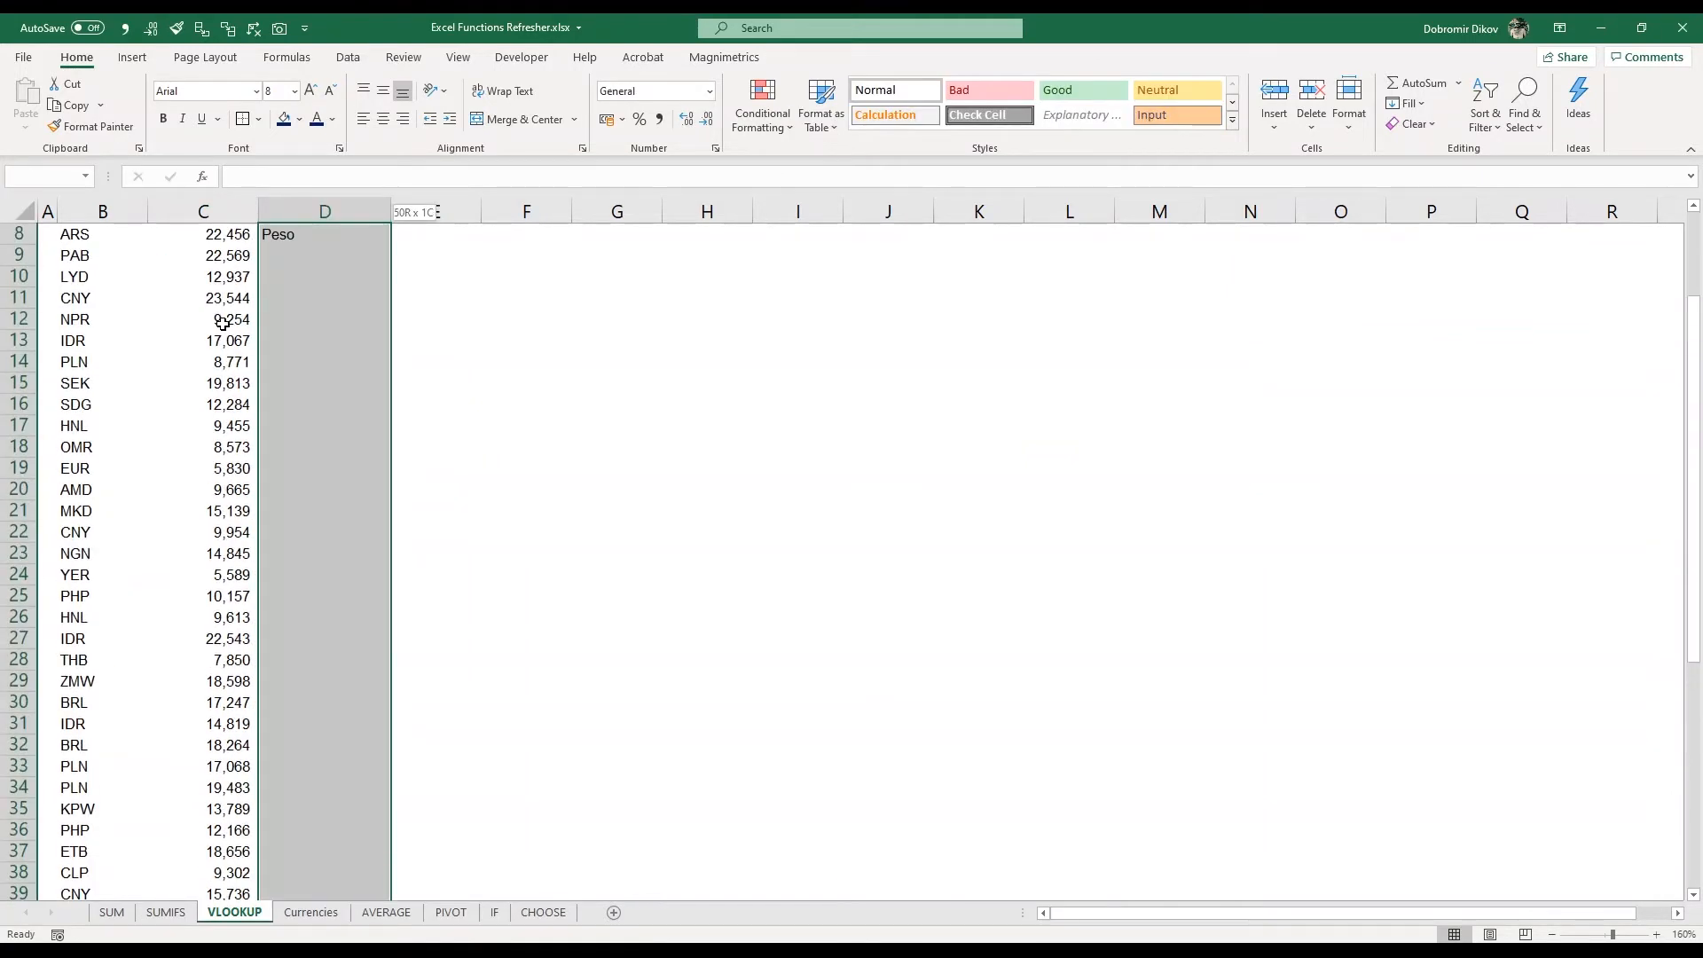
pyautogui.hotkey('ctrl', 'd')
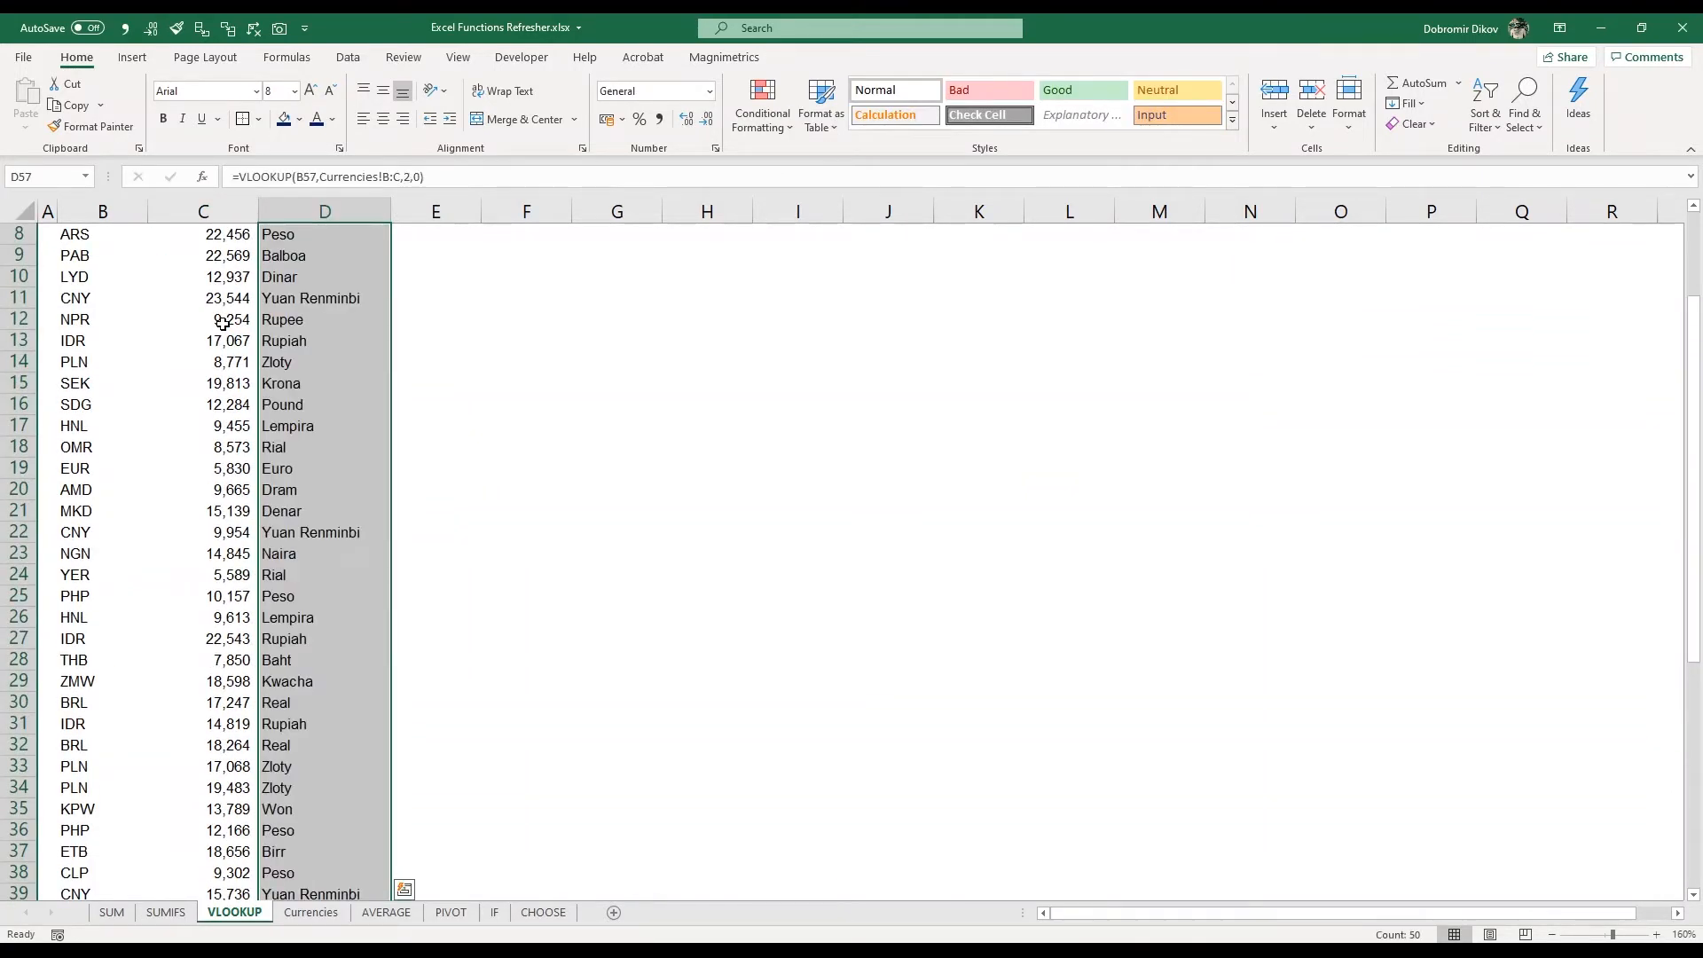
# Return to the top of the table and inspect the looked-up currency names in column D
pyautogui.hotkey('ctrl', 'Up')
pyautogui.scroll(3, 223, 323)
pyautogui.press('Down')
pyautogui.press('Down')
pyautogui.press('Down')
pyautogui.press('Down')
pyautogui.press('Down')
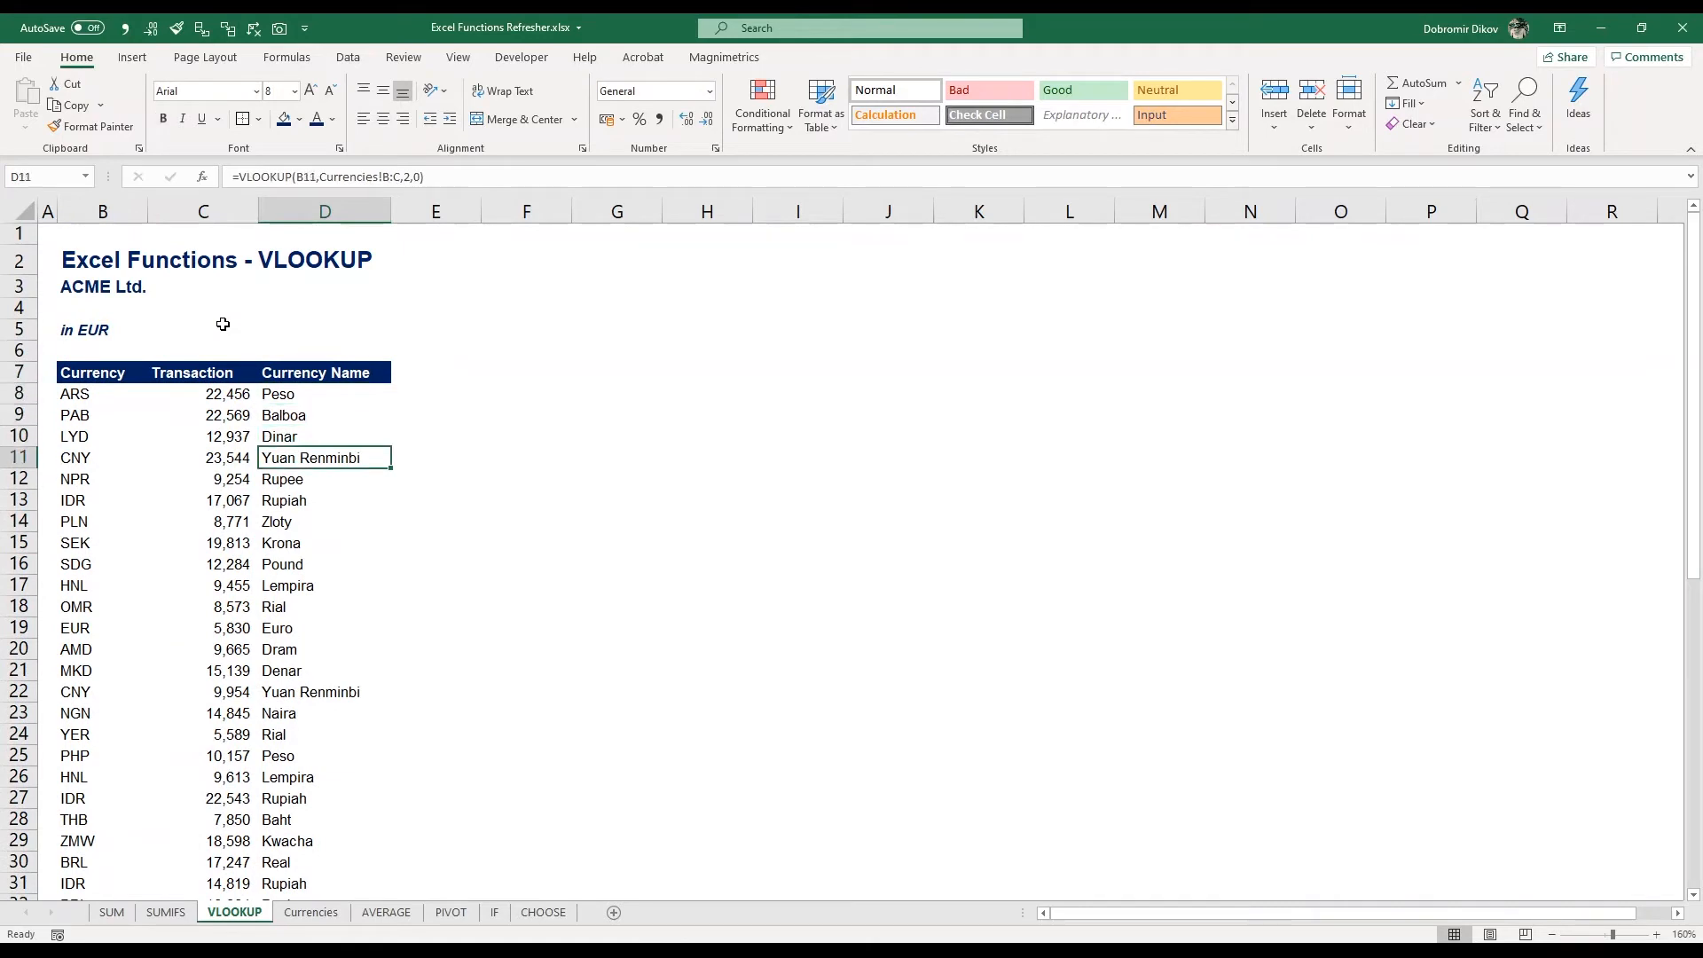
# On the AVERAGE sheet, enter =AVERAGE(C8:C57) in cell F7 to average the sales amounts
pyautogui.hotkey('ctrl', 'Up')
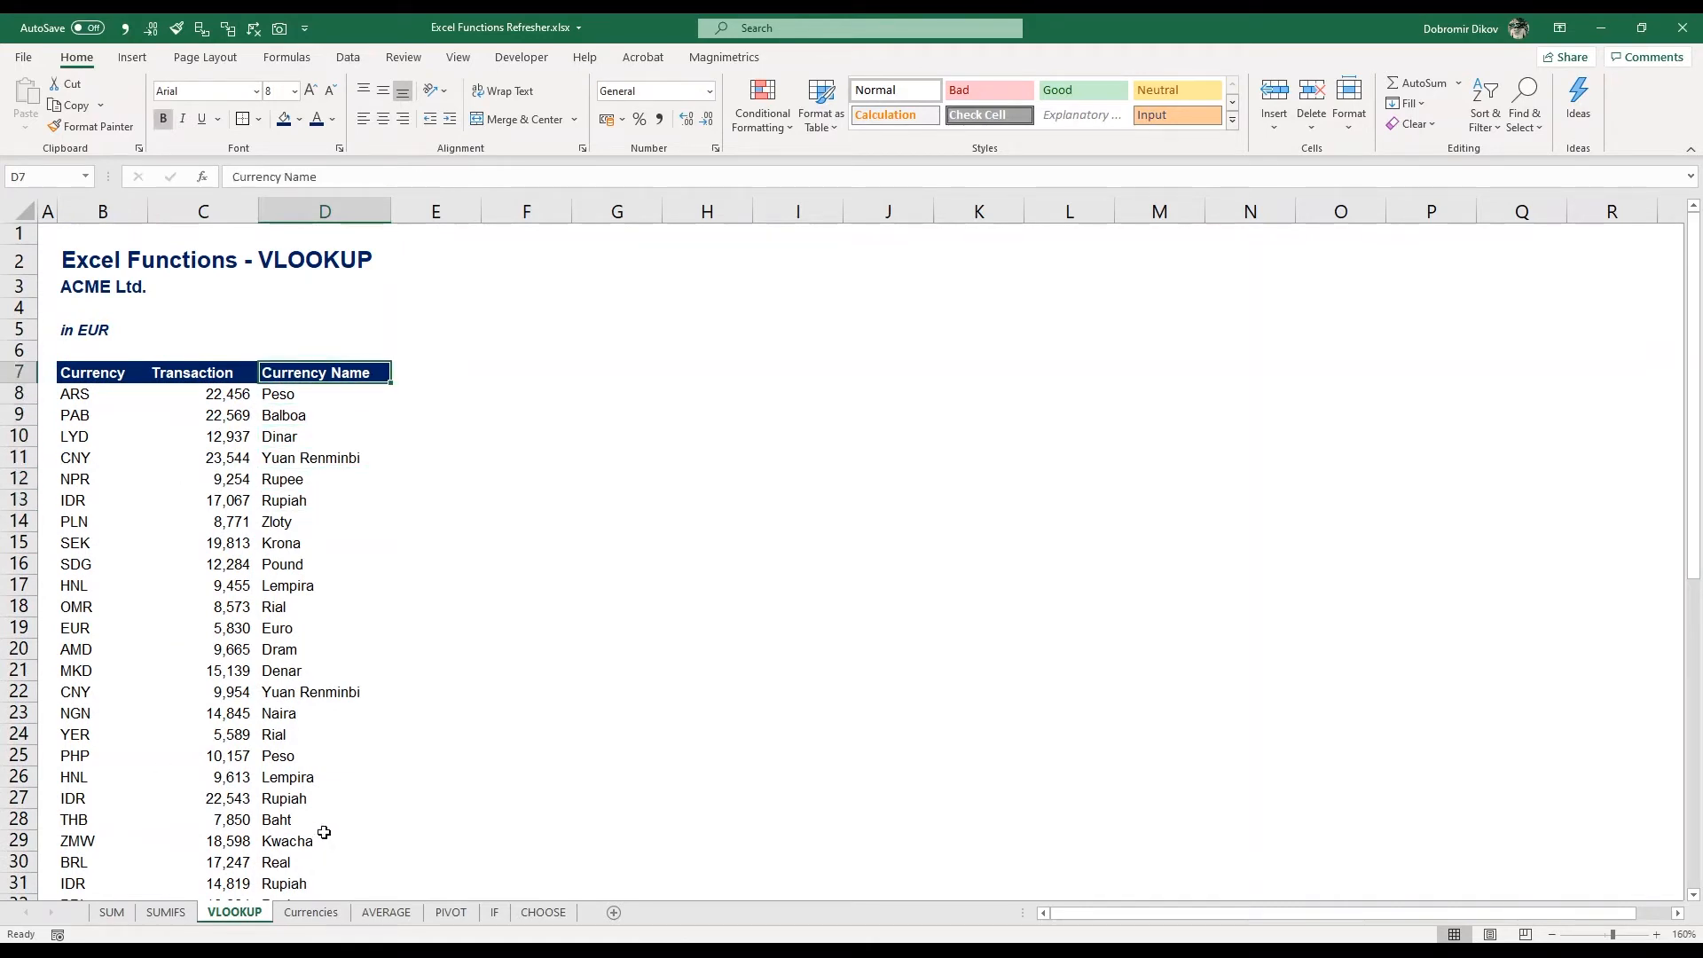
pyautogui.click(390, 914)
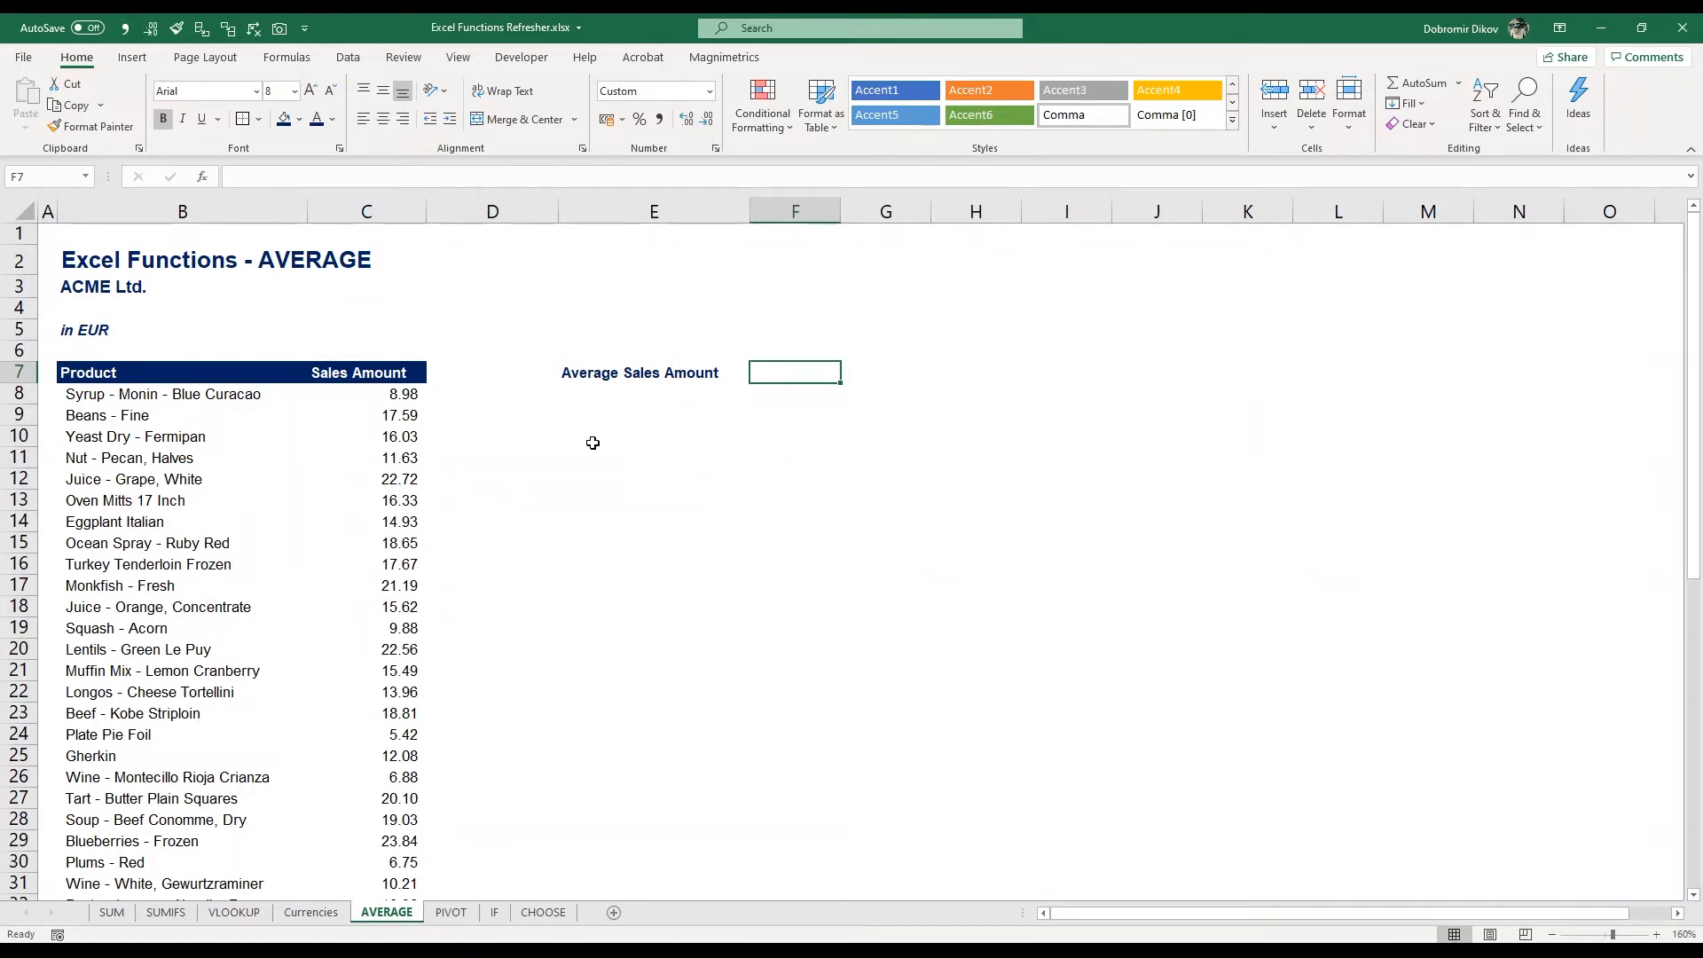
pyautogui.moveTo(363, 394); pyautogui.dragTo(386, 537)
pyautogui.click(736, 370)
pyautogui.click(777, 372)
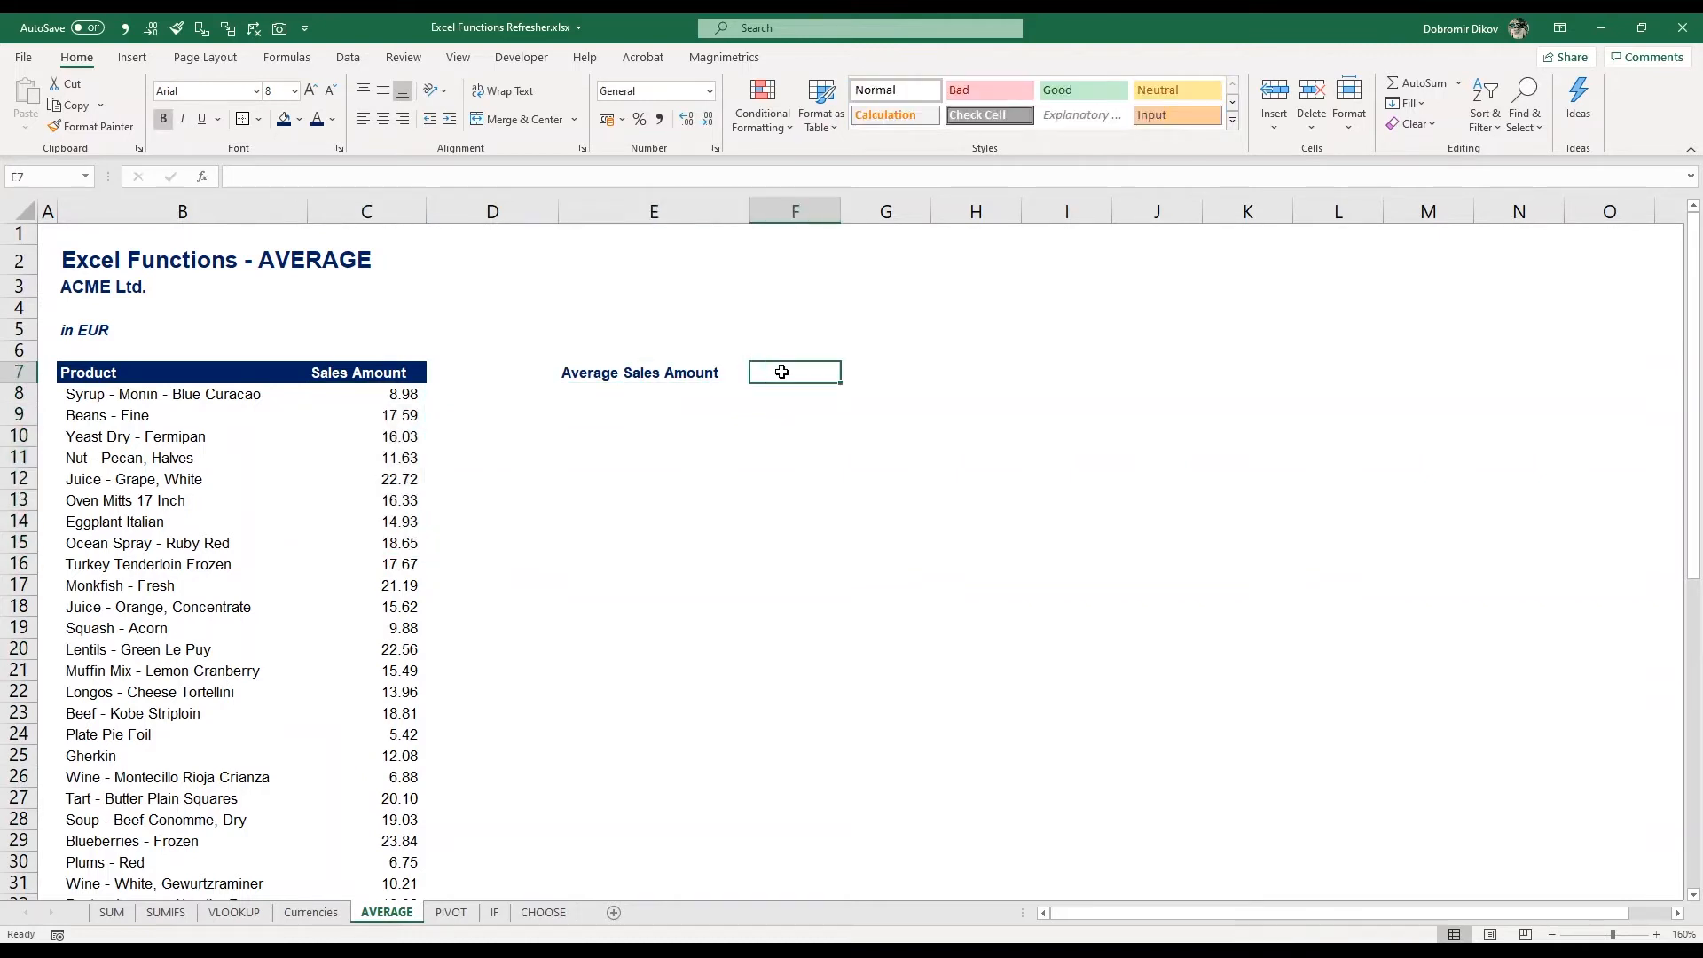
pyautogui.write('=ave')
pyautogui.press('Tab')
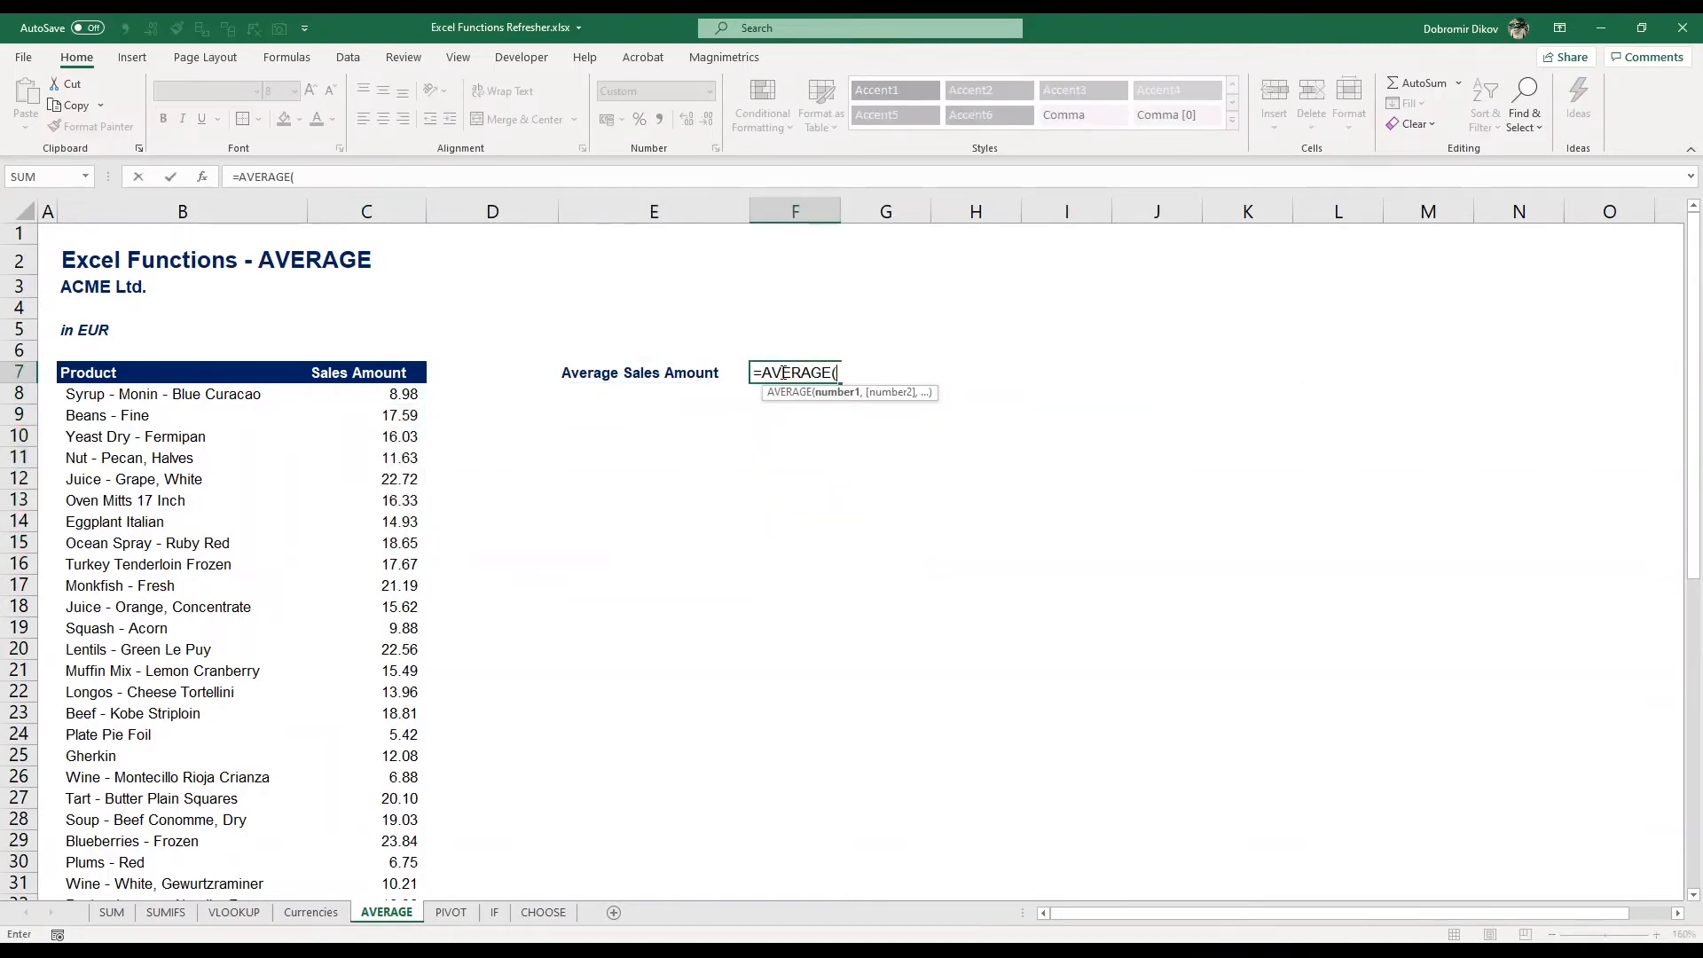
pyautogui.press('Left')
pyautogui.press('Left')
pyautogui.press('Left')
pyautogui.press('Down')
pyautogui.hotkey('ctrl', 'shift', 'Down')
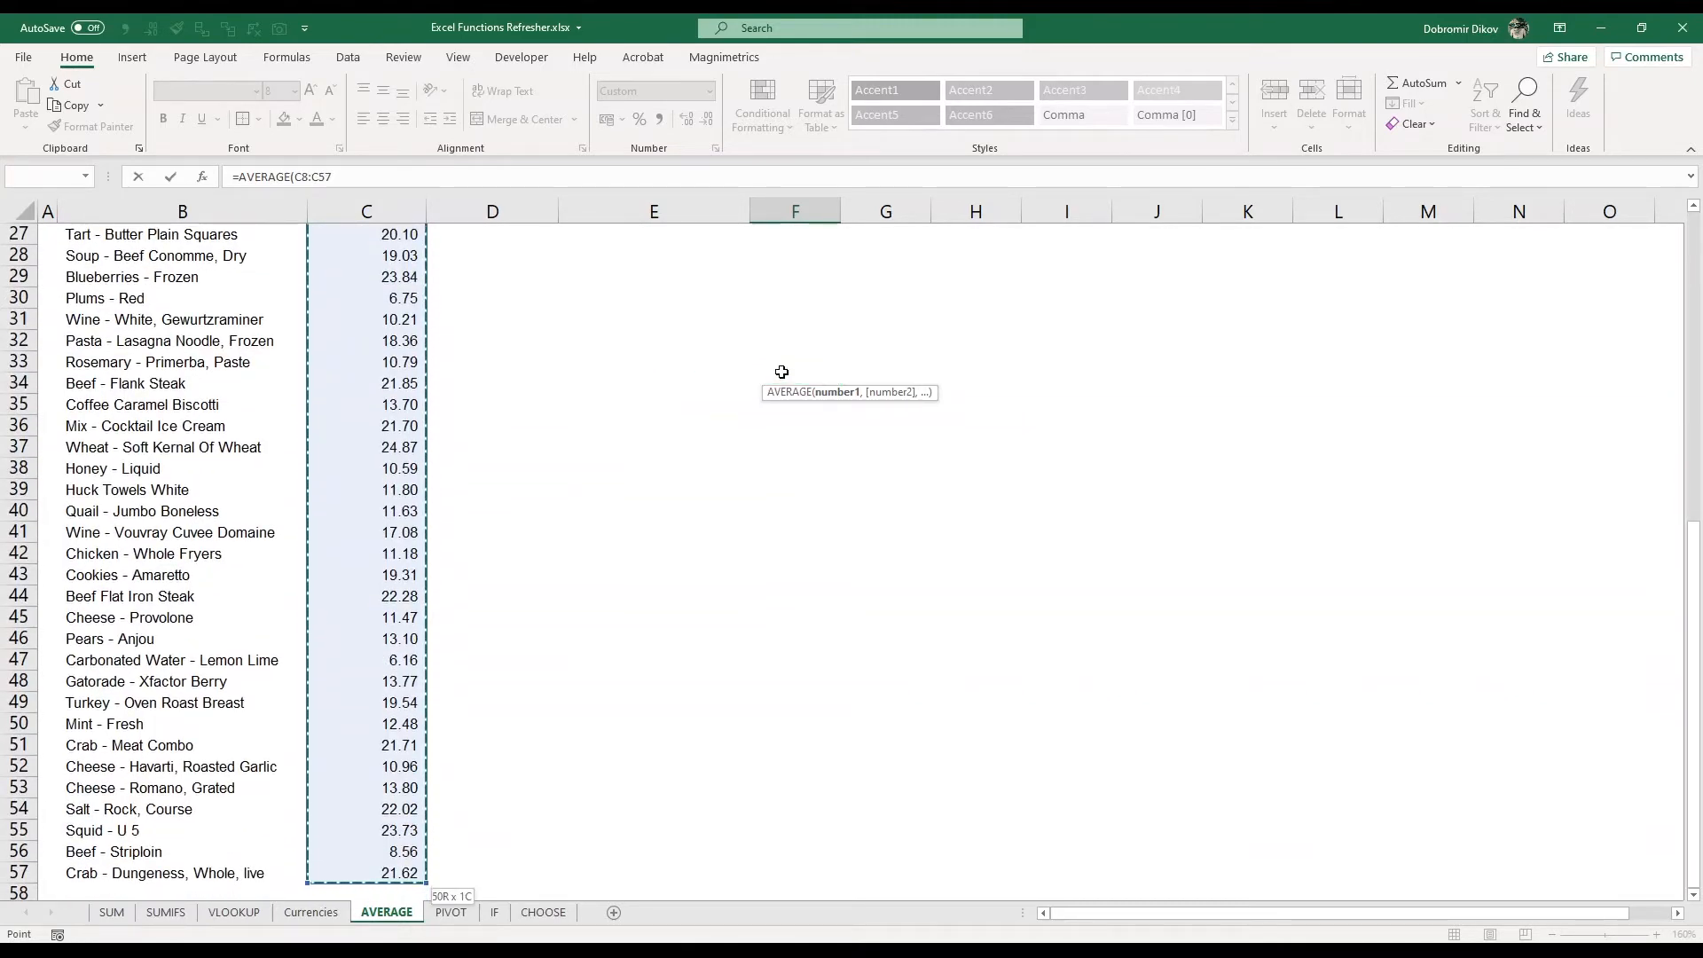
pyautogui.press('Return')
# Apply the two-decimal number format to the Average Sales Amount result in F7
pyautogui.press('Up')
pyautogui.press('Up')
pyautogui.press('Up')
pyautogui.press('Up')
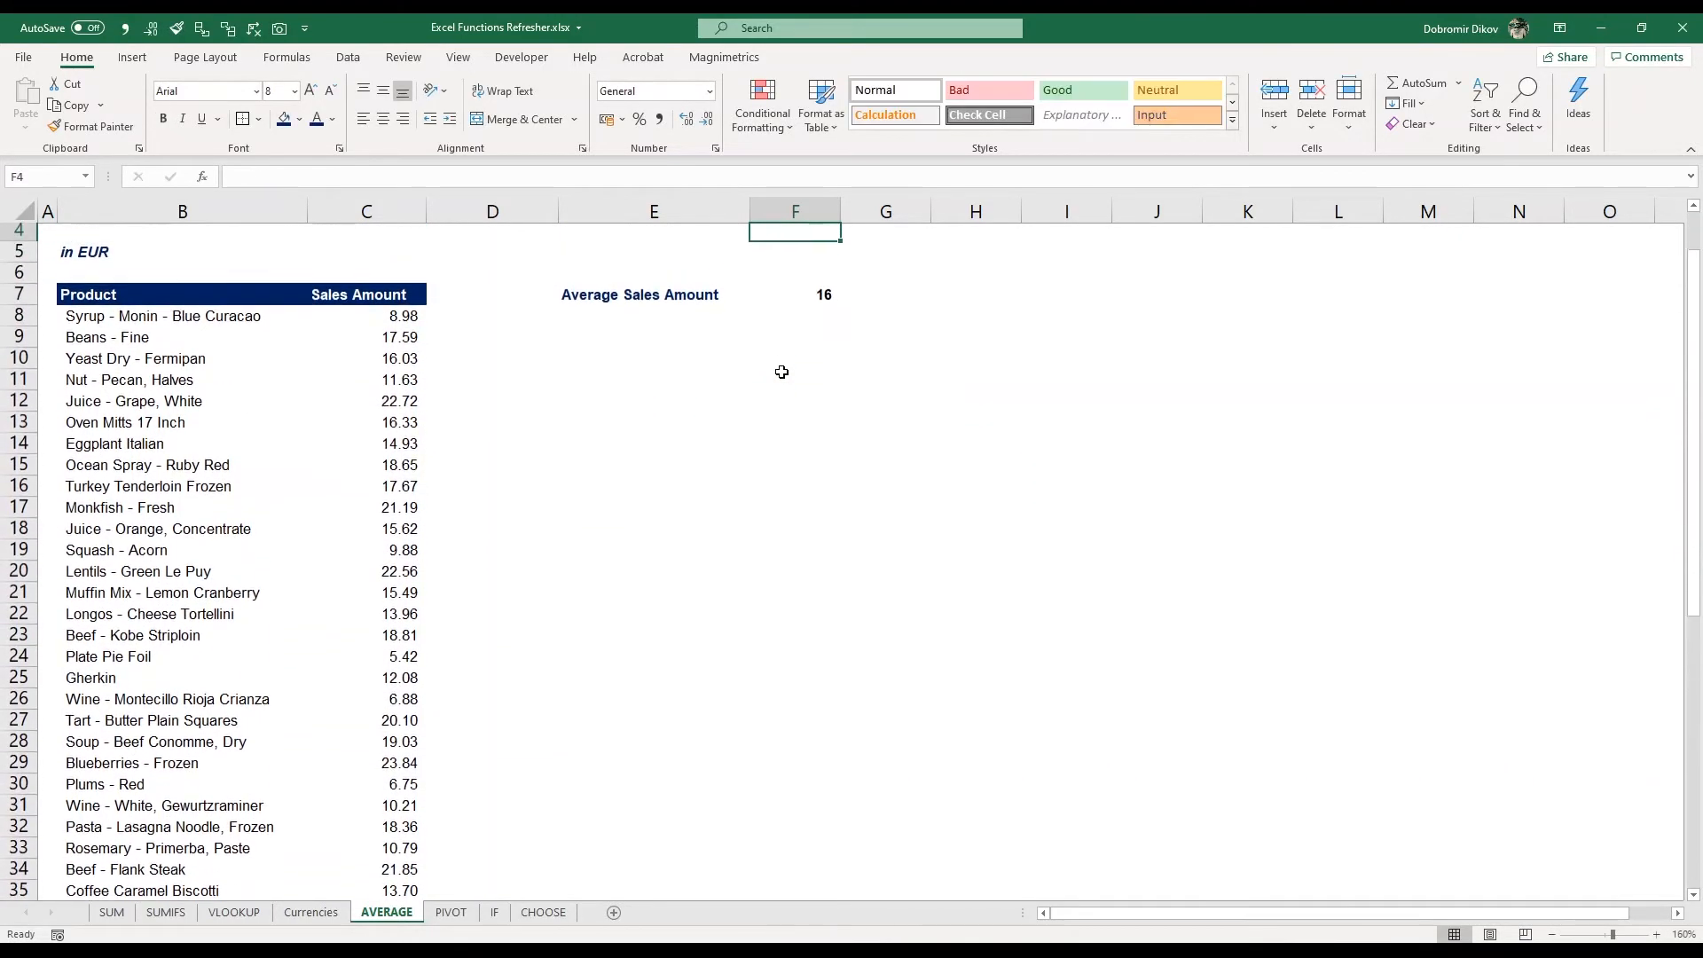
pyautogui.press('Down')
pyautogui.press('Down')
pyautogui.press('Down')
pyautogui.hotkey('alt', '1')
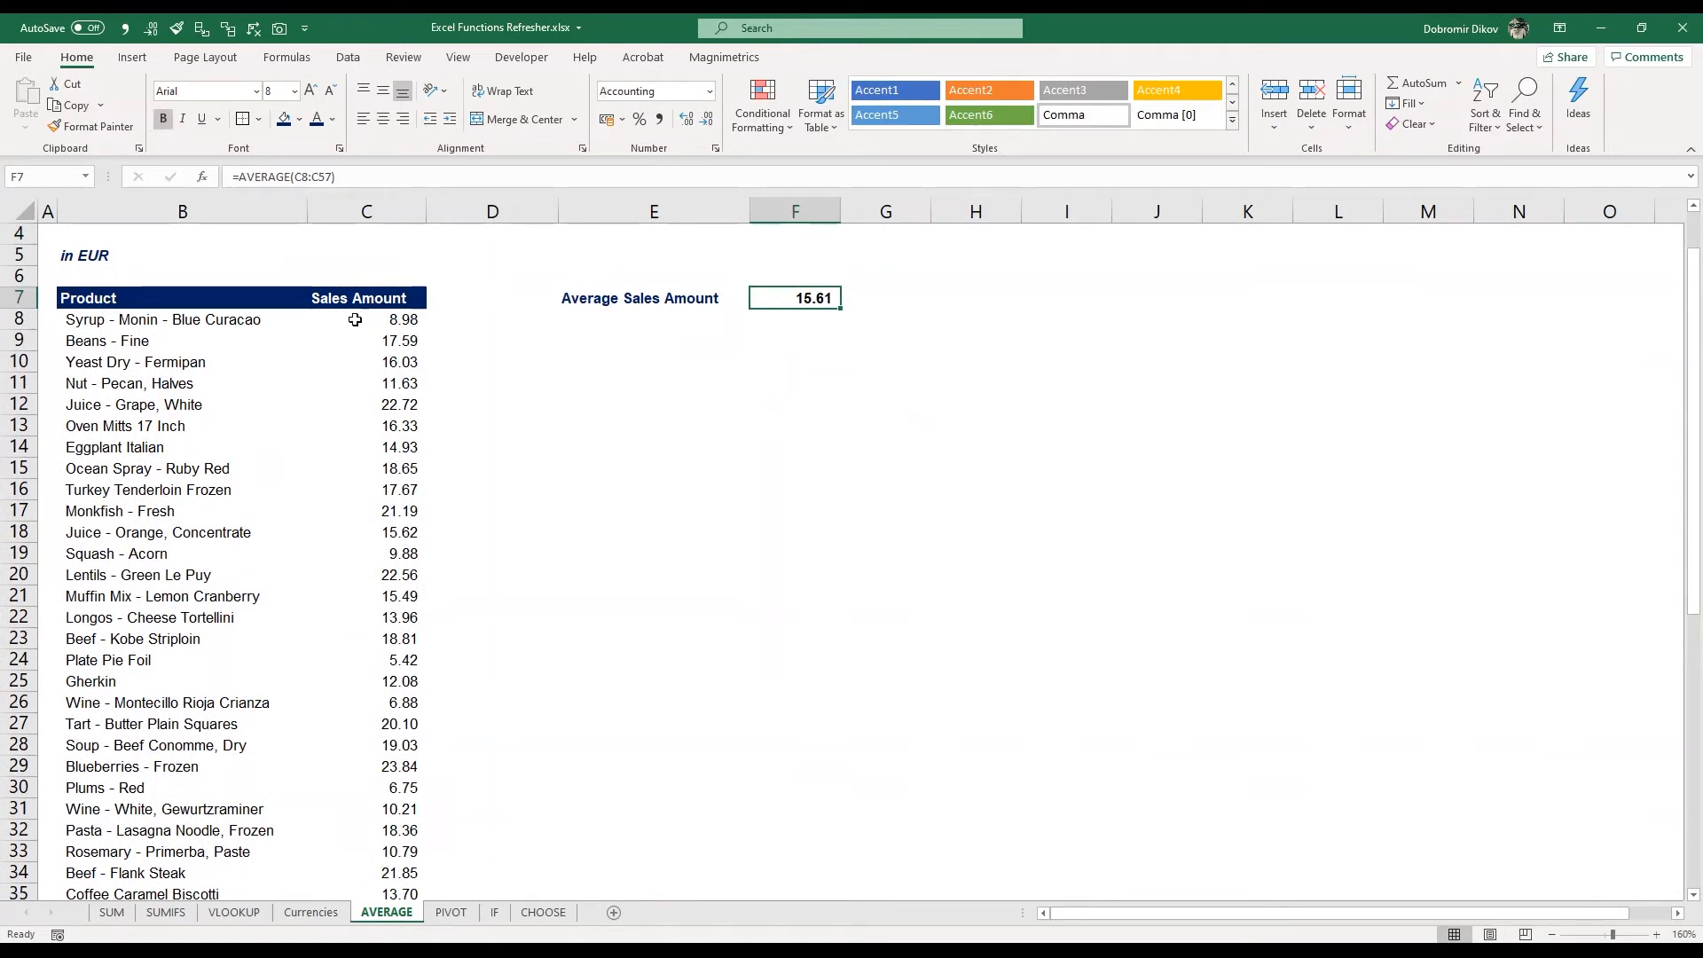
# Select the sales amounts C8:C57 to compare the status bar average, then return to F7
pyautogui.click(377, 296)
pyautogui.press('Down')
pyautogui.hotkey('ctrl', 'shift', 'Down')
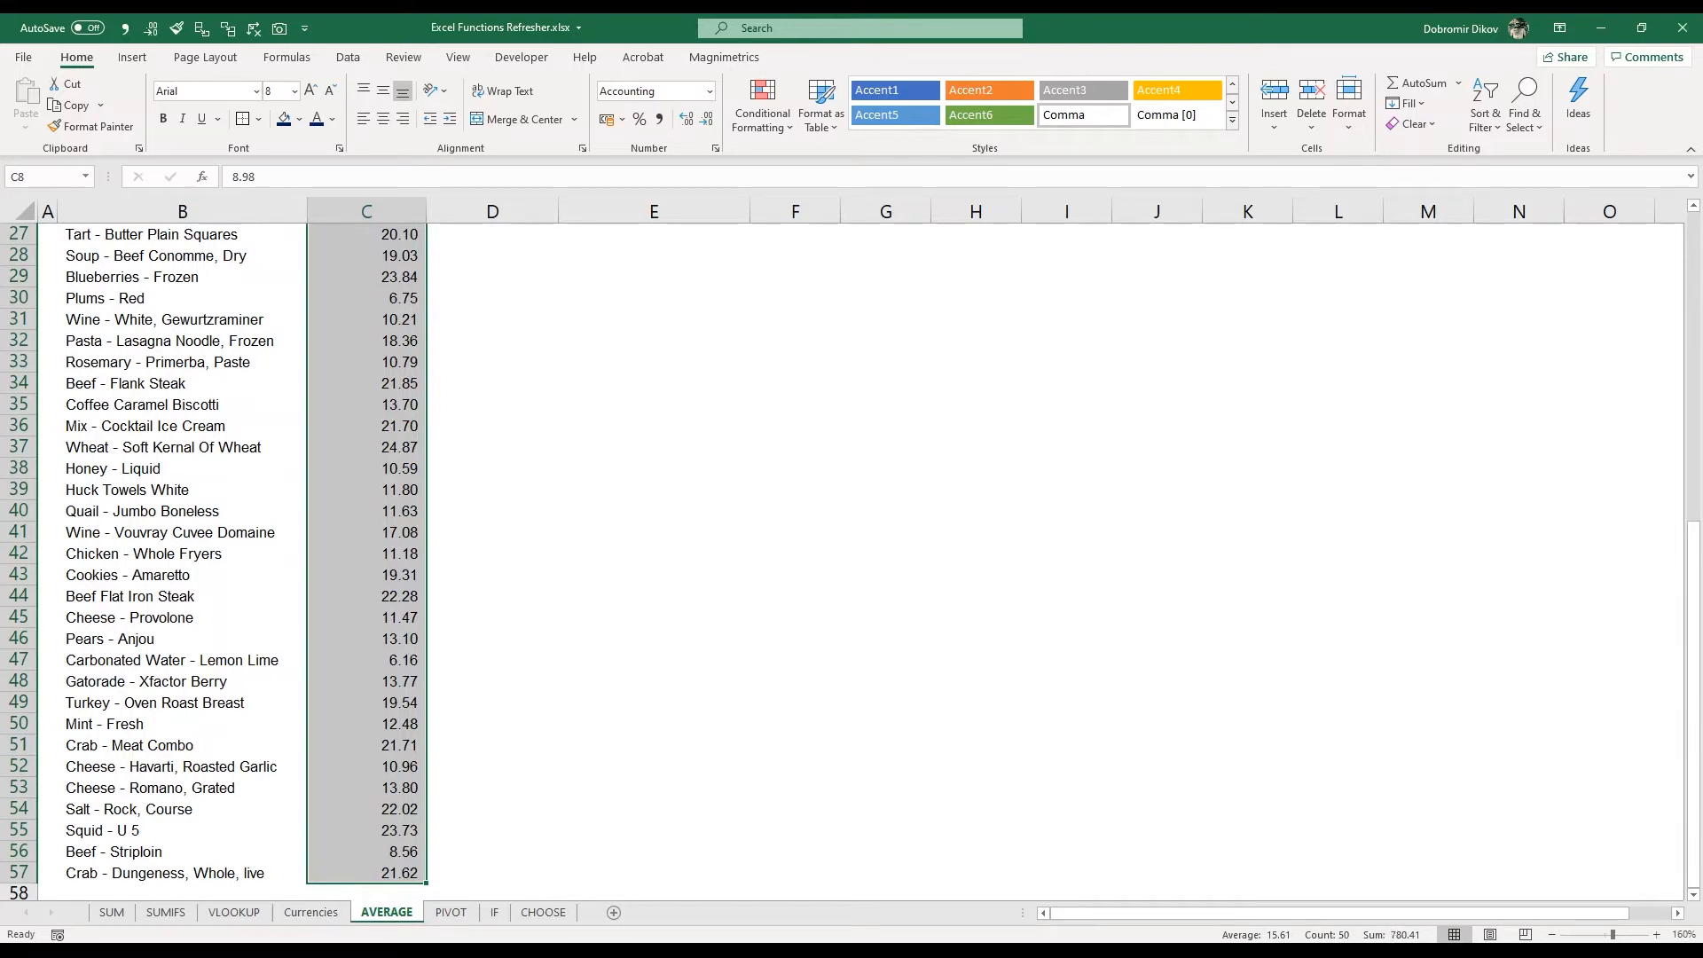
pyautogui.scroll(9, 1003, 551)
pyautogui.click(803, 372)
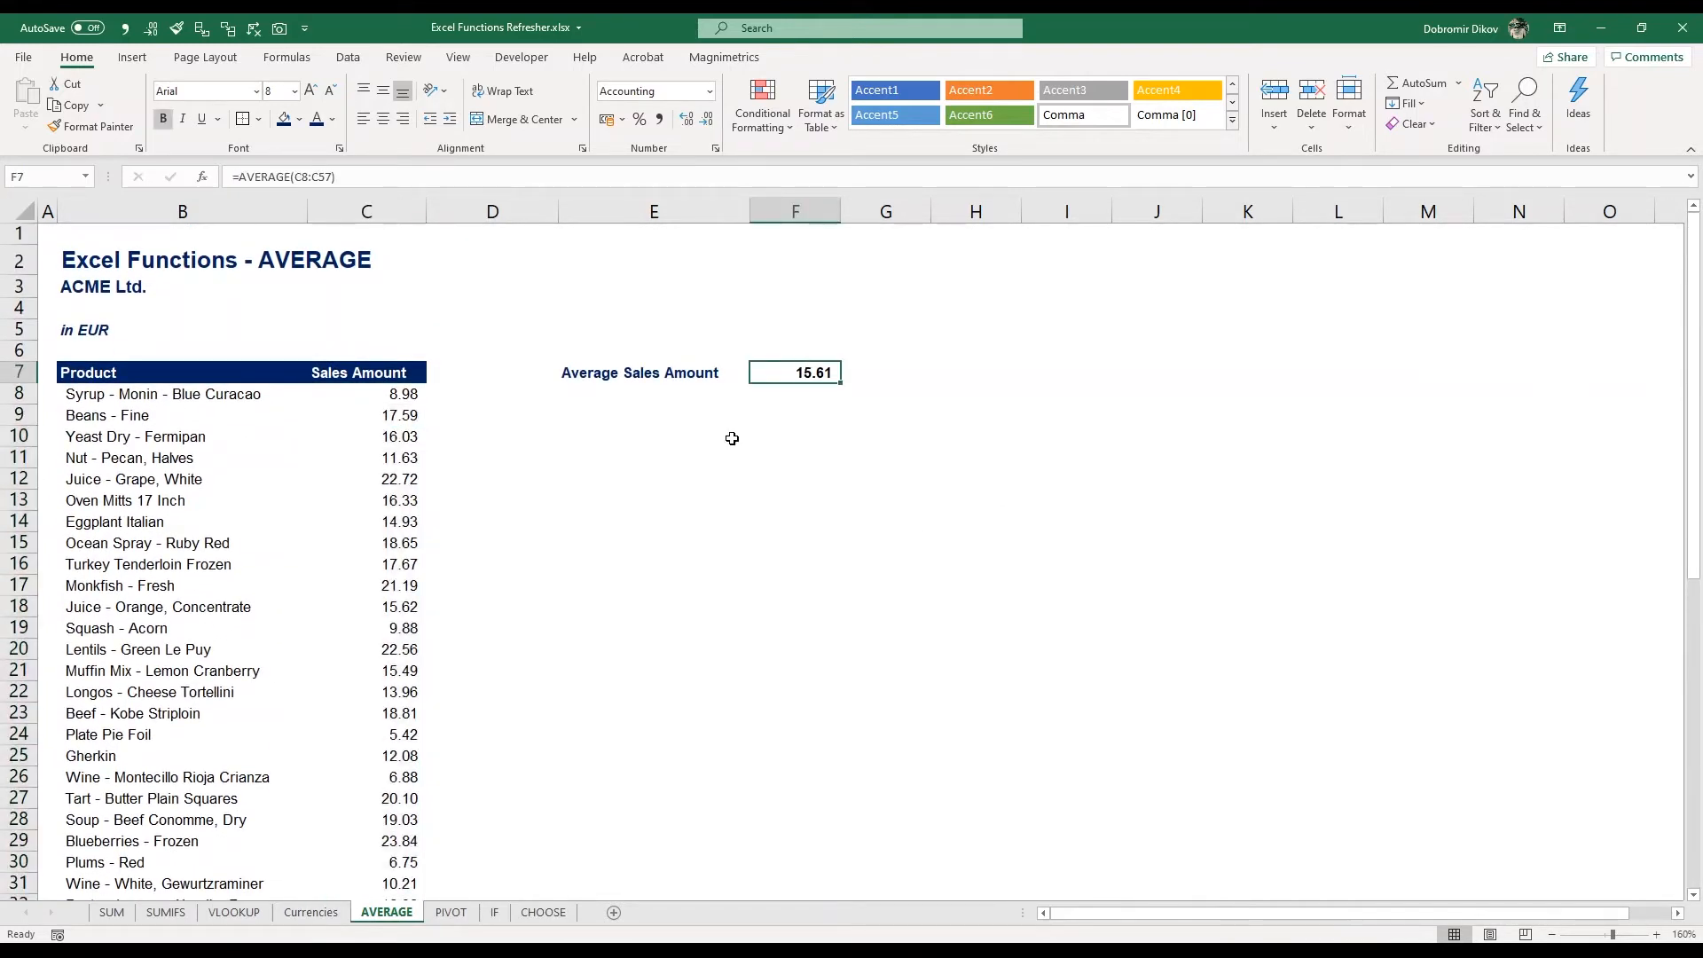
# On the PIVOT sheet, create a PivotTable from the data range B7:F57, placed on the existing worksheet at H7
pyautogui.click(459, 916)
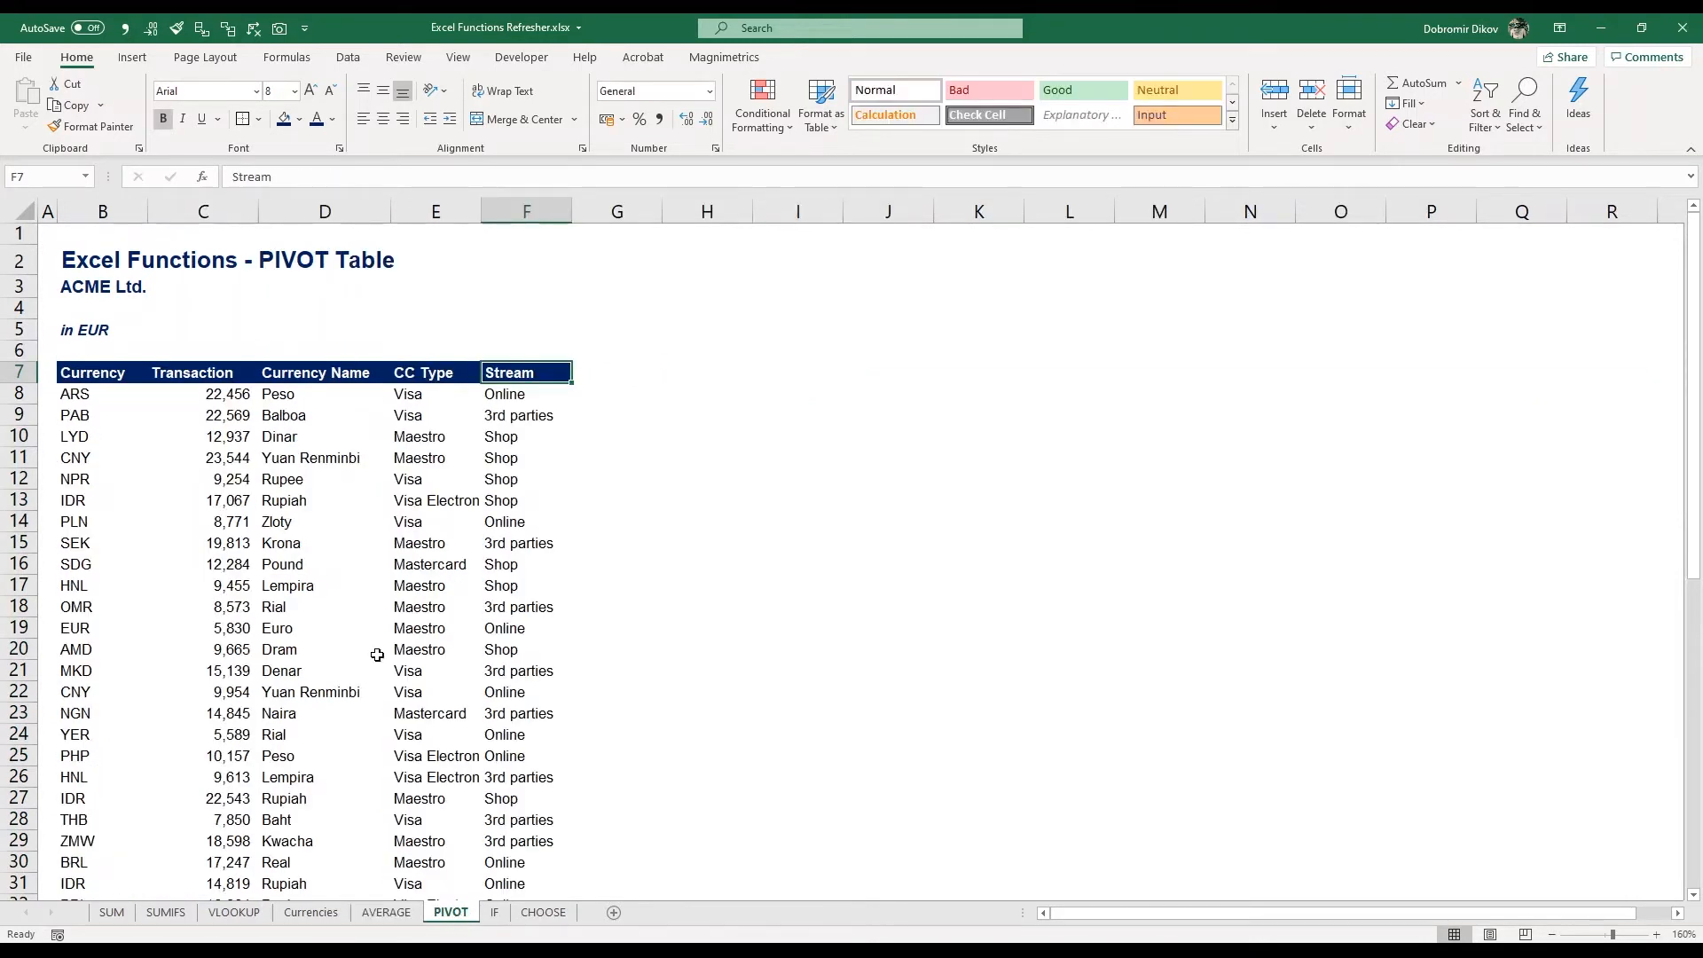
pyautogui.click(102, 383)
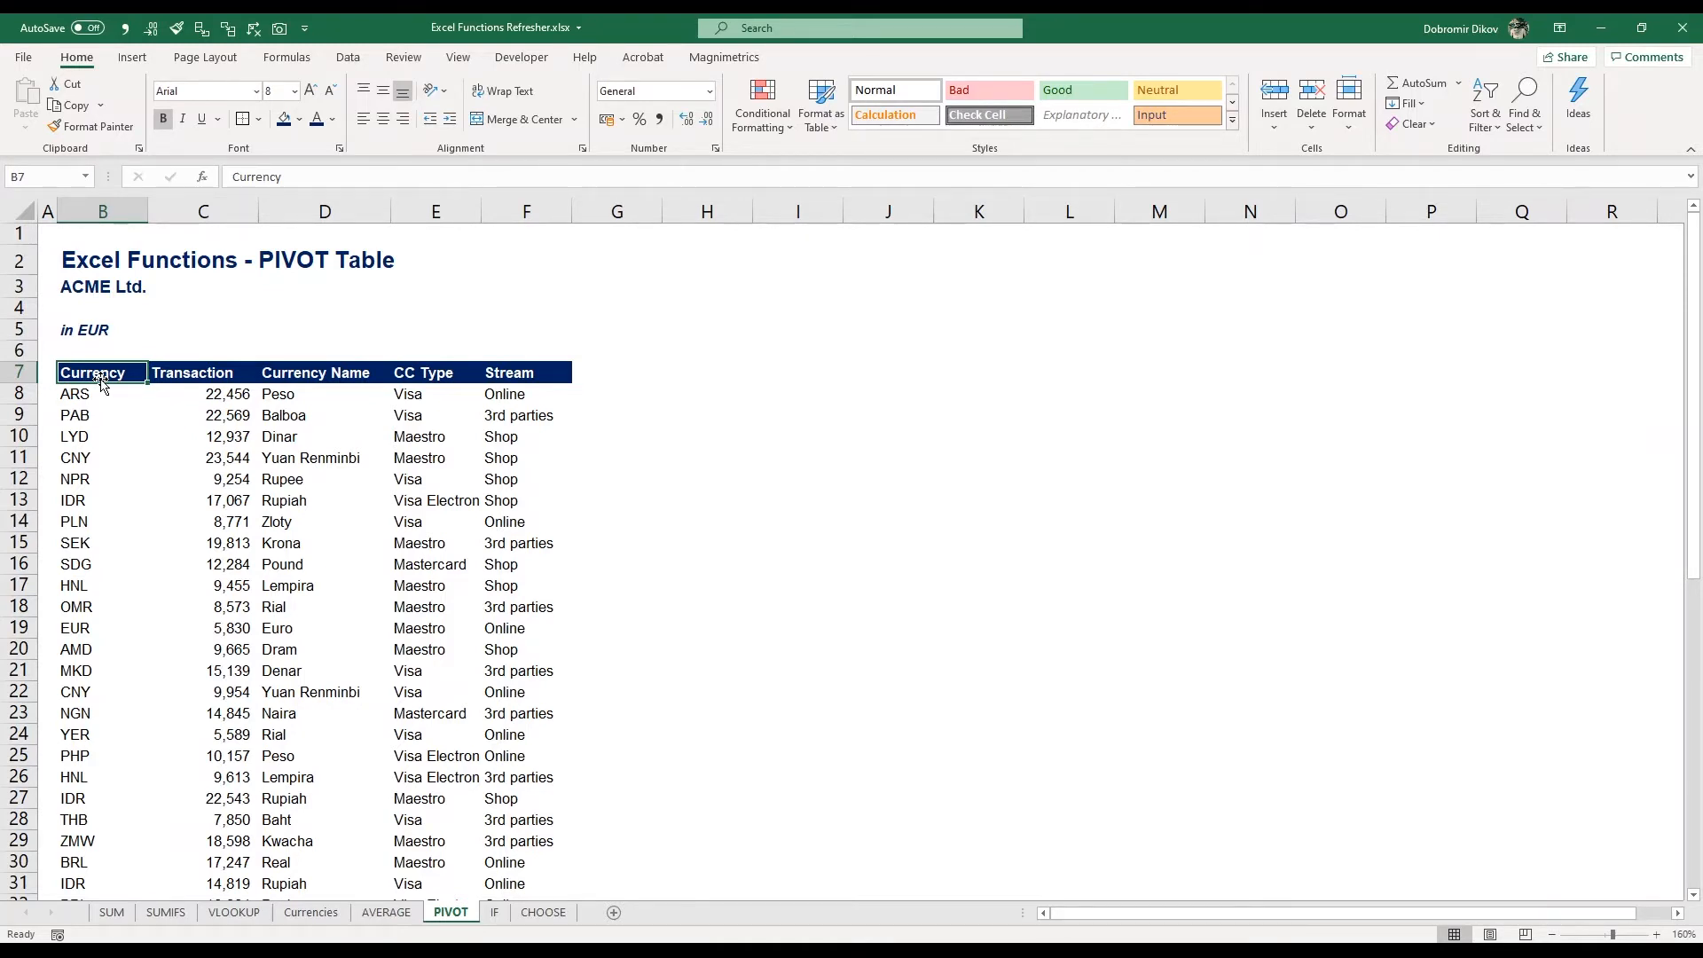
pyautogui.hotkey('ctrl', 'shift', 'Right')
pyautogui.hotkey('ctrl', 'shift', 'Down')
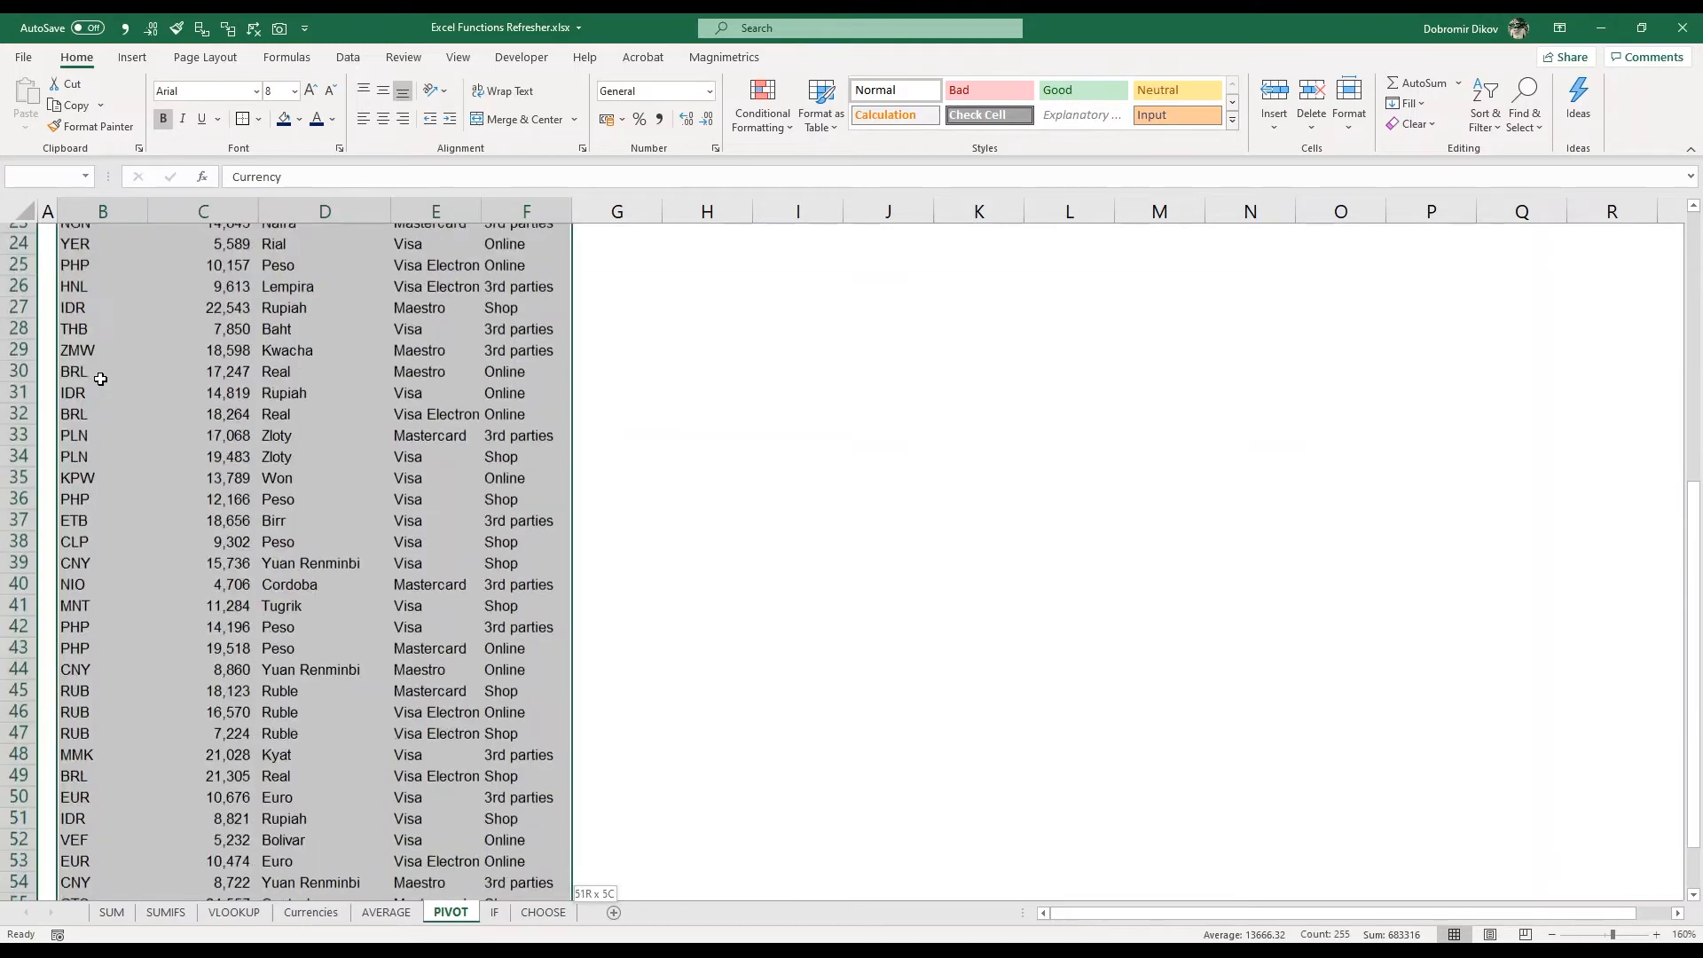
pyautogui.scroll(9, 246, 378)
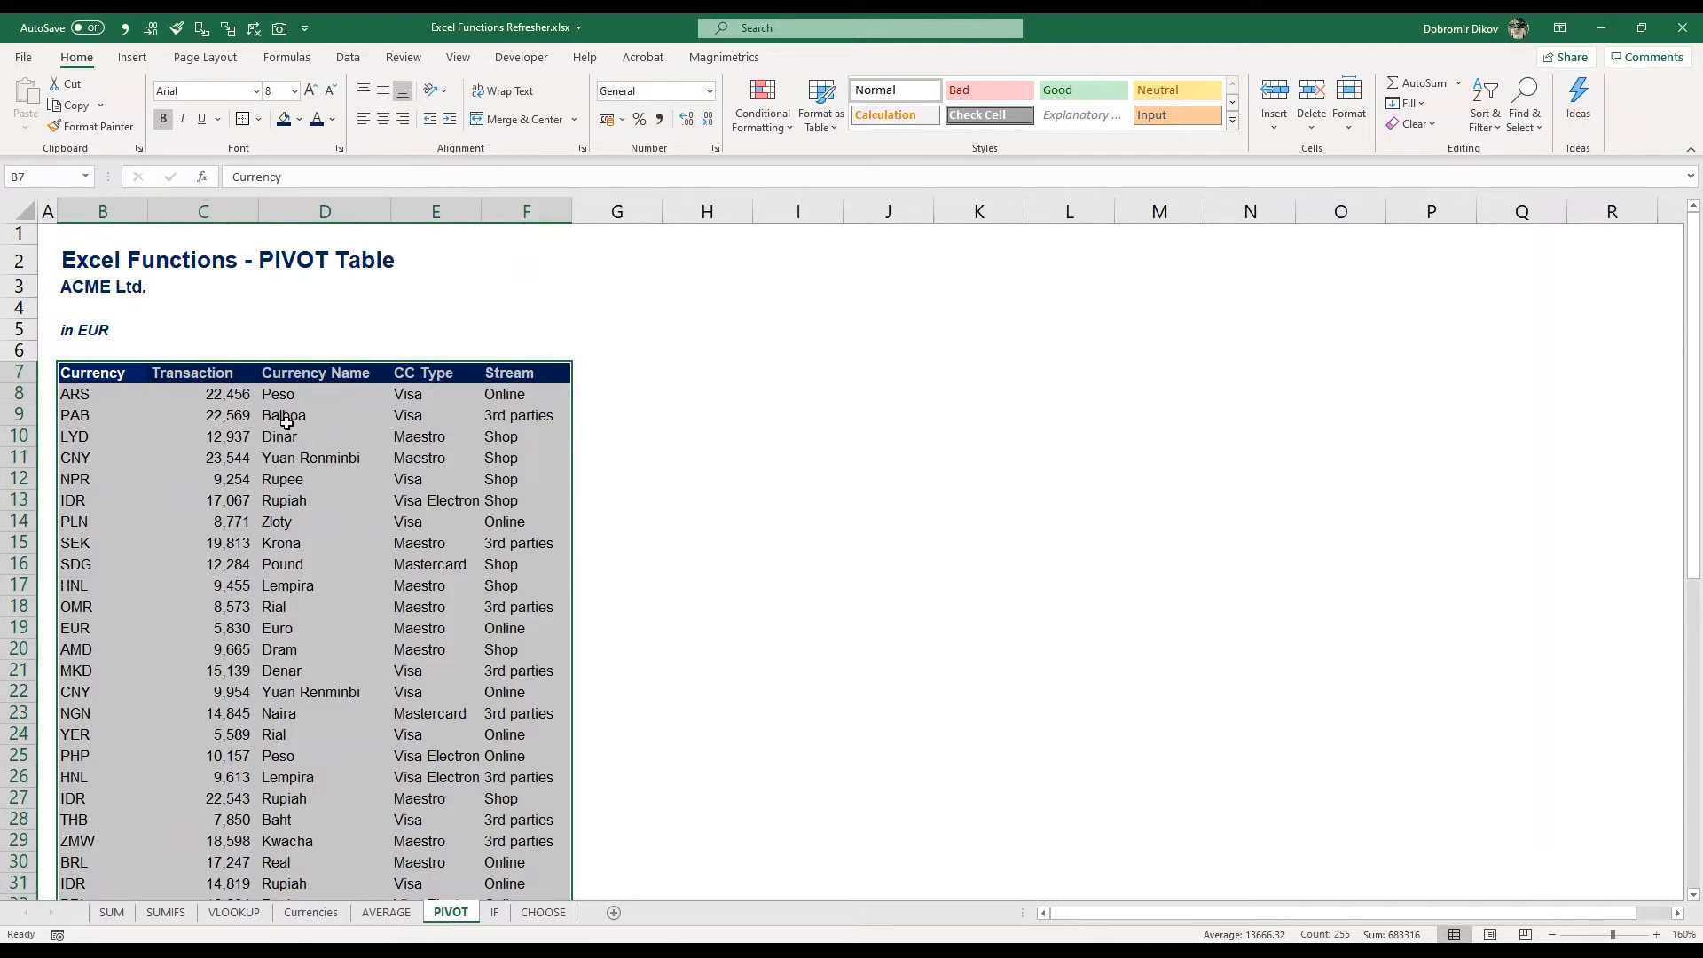
pyautogui.click(133, 59)
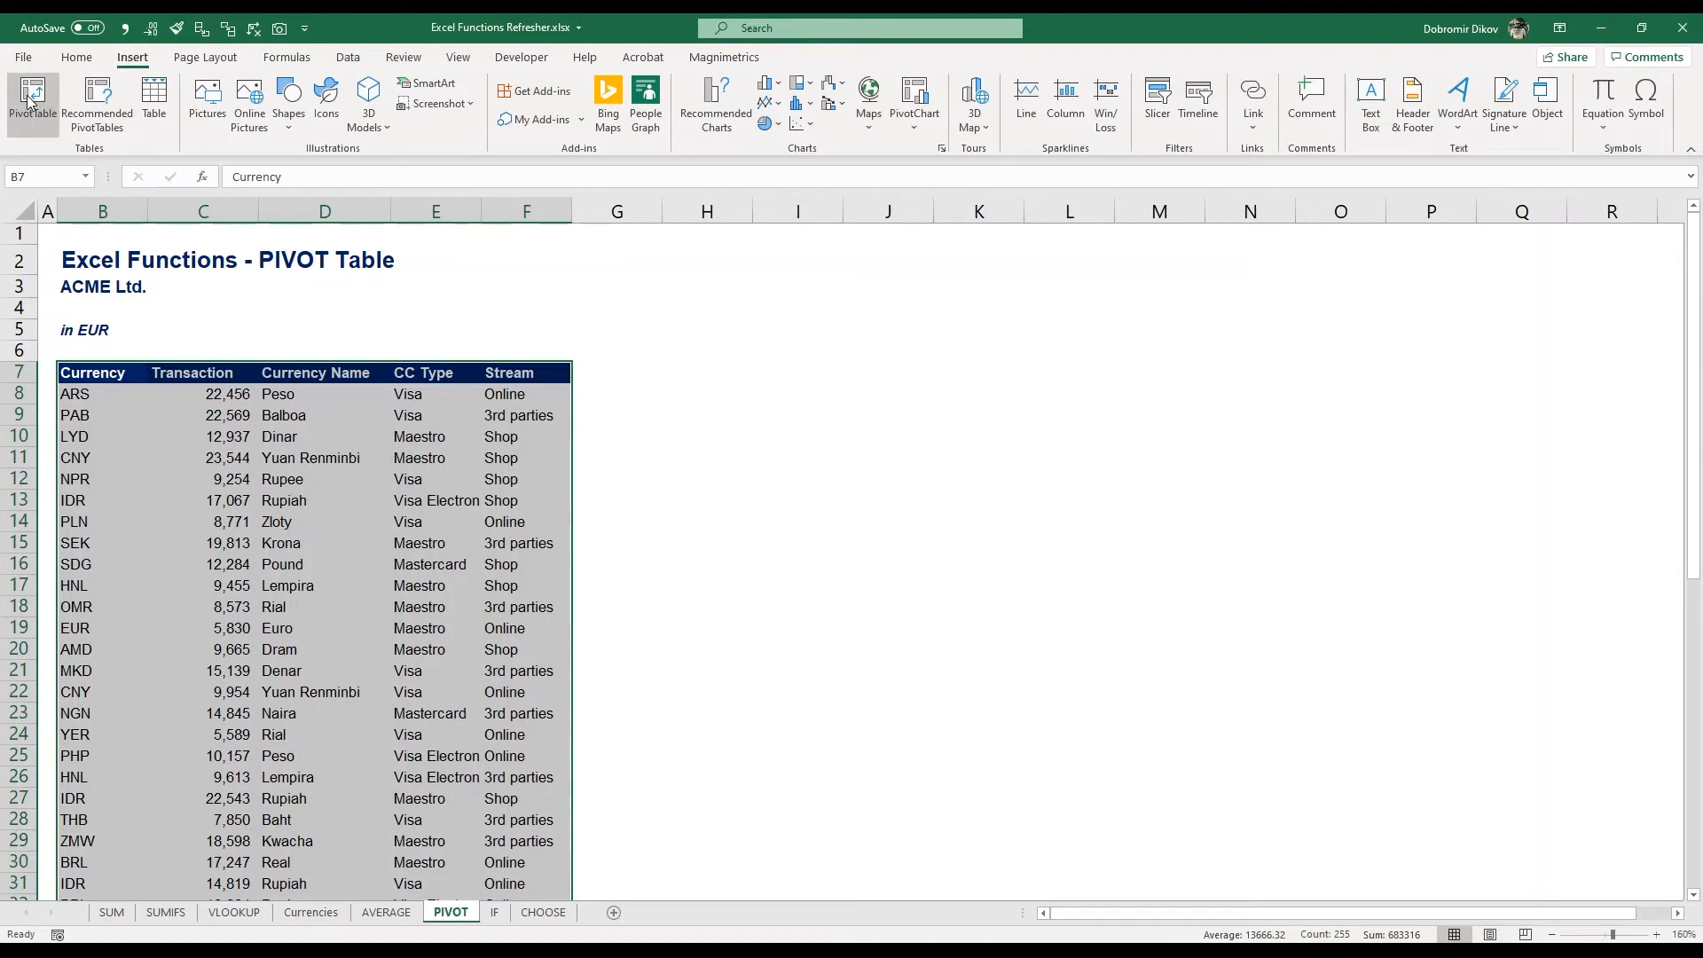
pyautogui.click(32, 97)
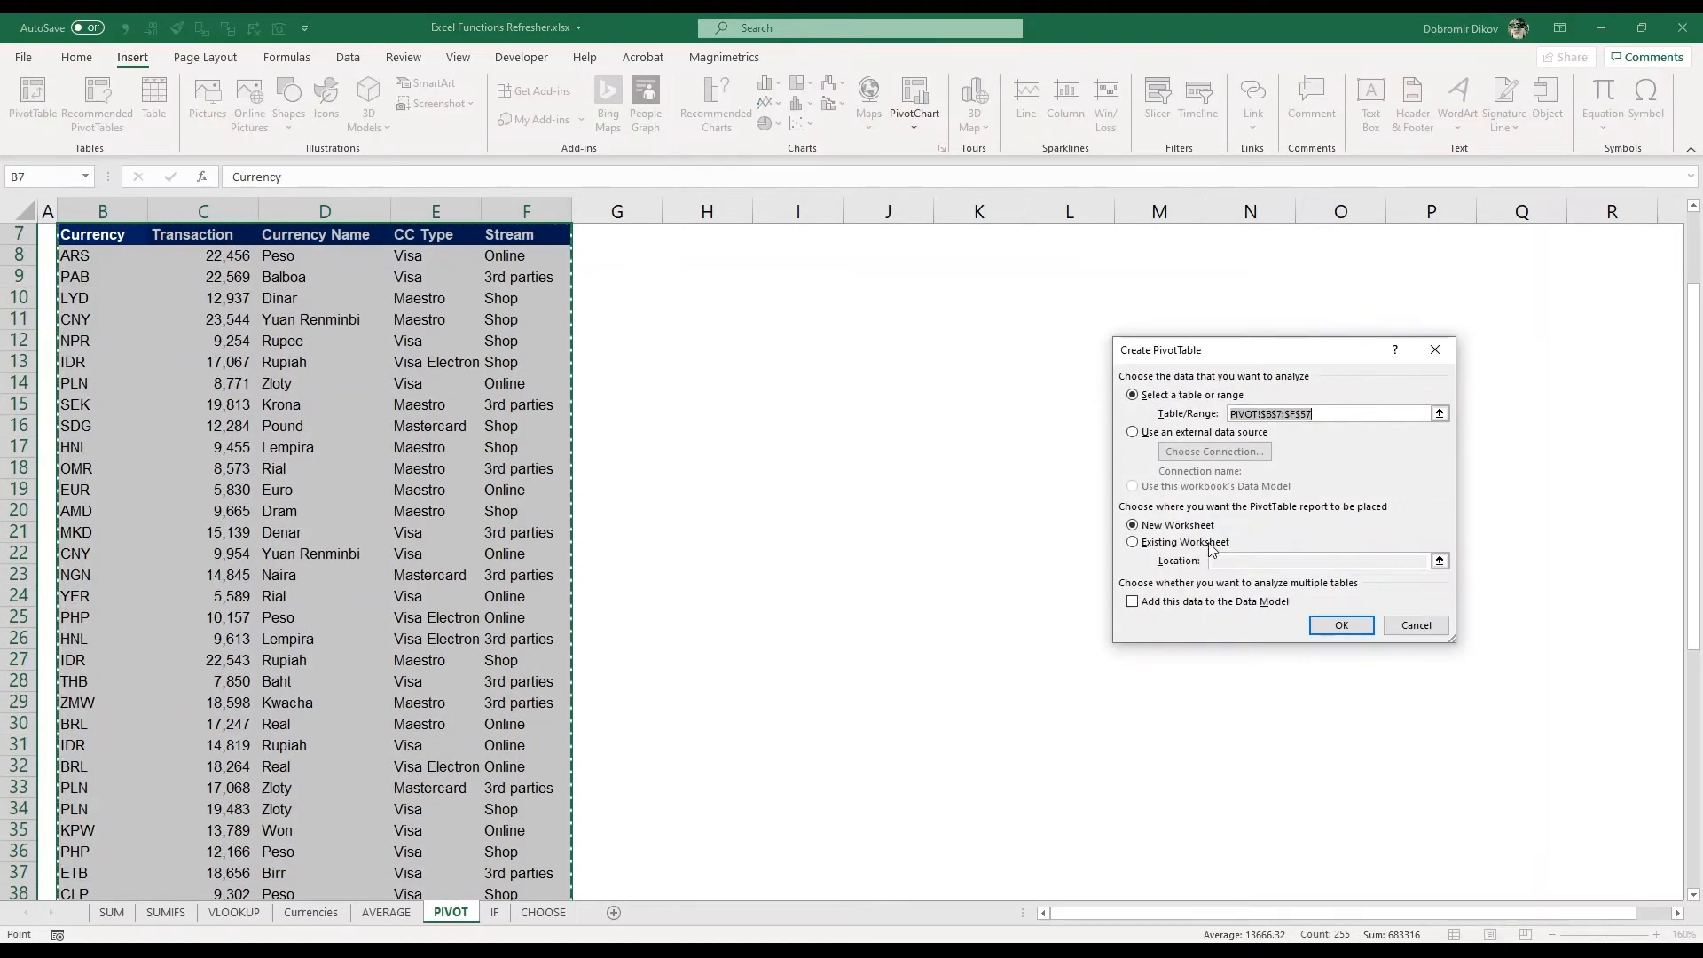
pyautogui.click(1149, 542)
pyautogui.scroll(2, 891, 401)
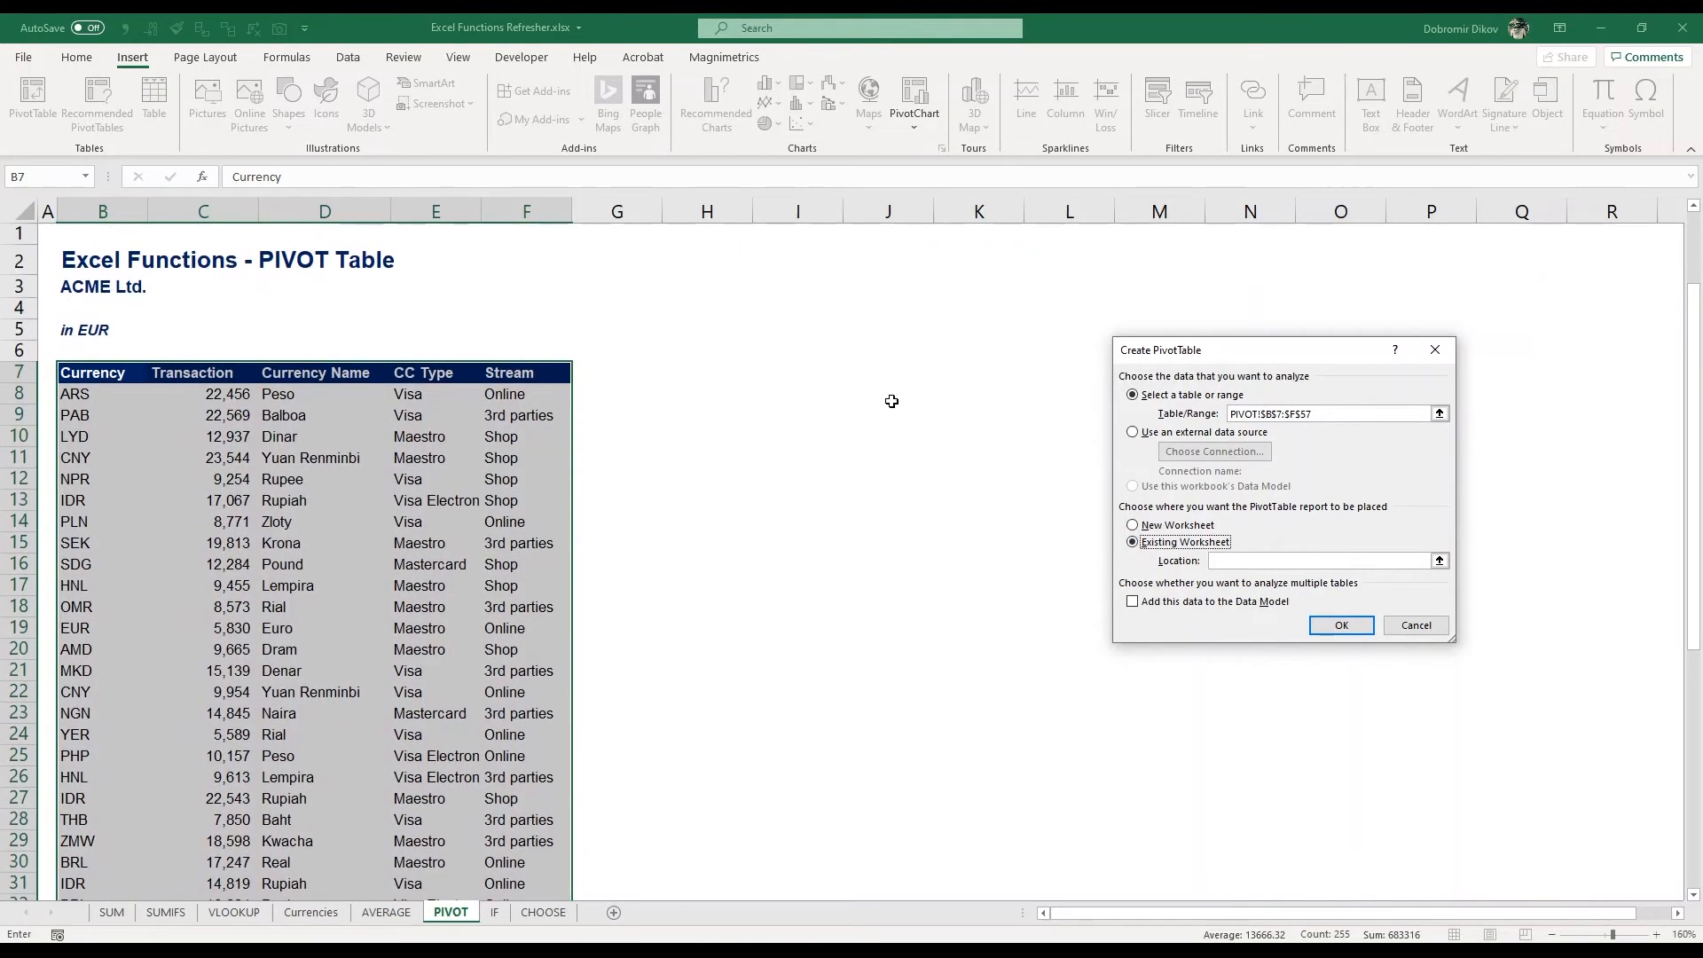
pyautogui.click(699, 359)
pyautogui.click(701, 370)
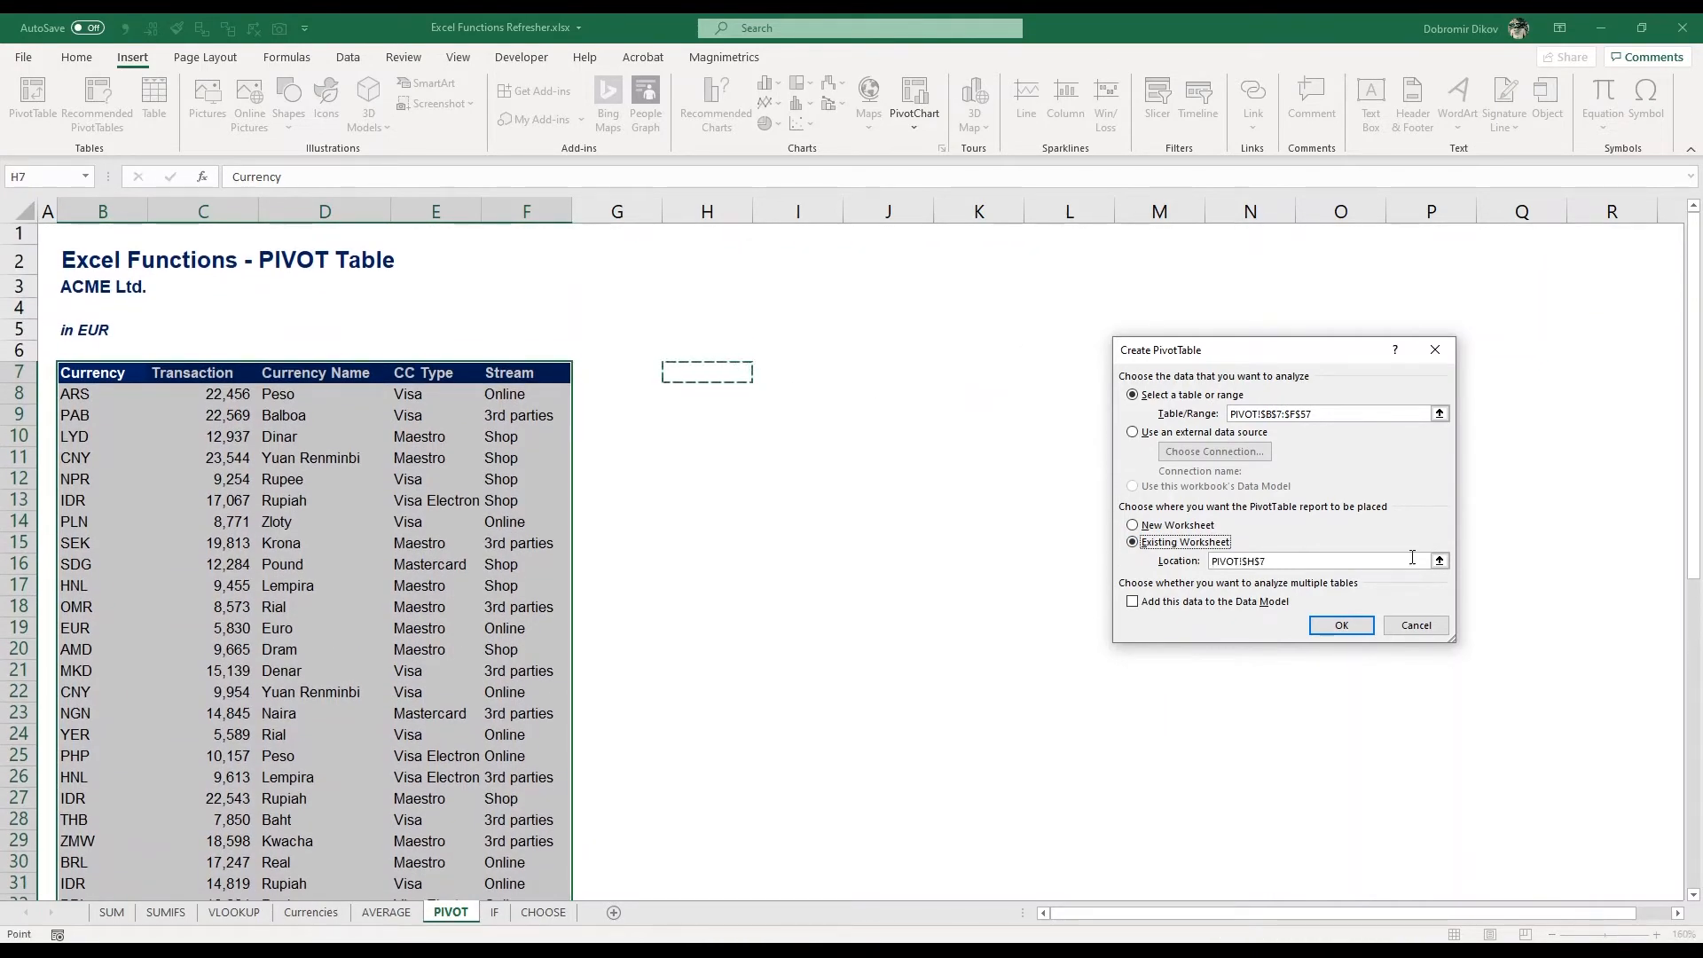
pyautogui.click(1348, 626)
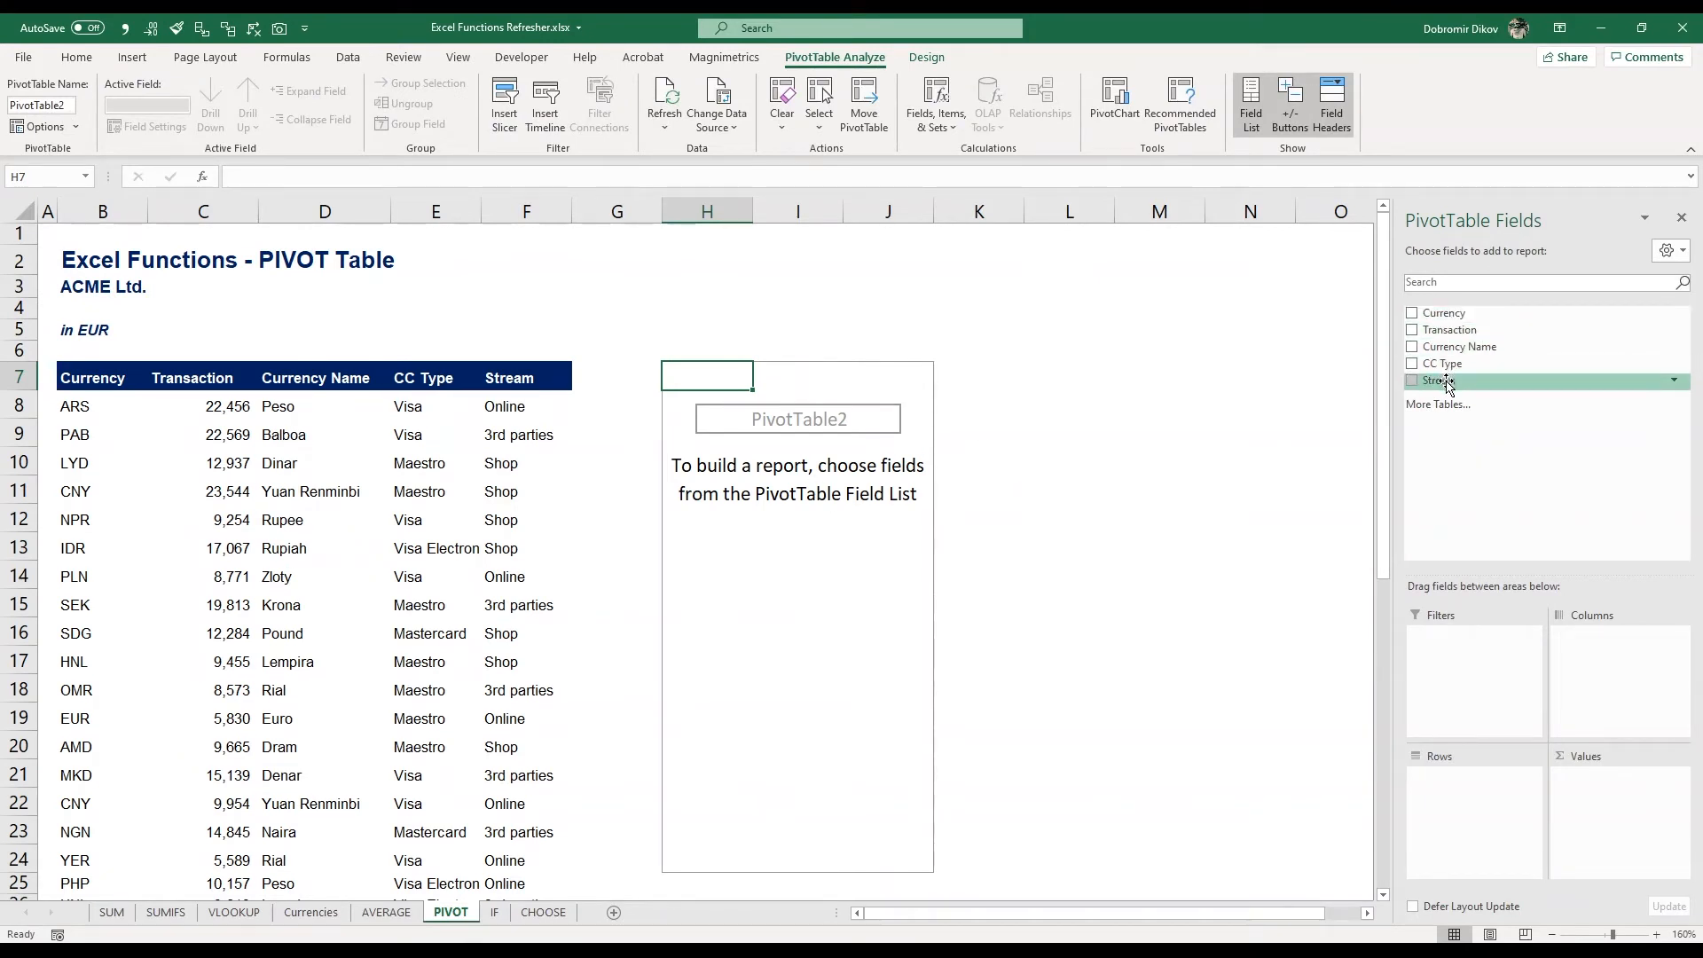
# Add the Transaction field to Values and the CC Type field to Rows in the PivotTable
pyautogui.moveTo(1461, 333); pyautogui.dragTo(1620, 816)
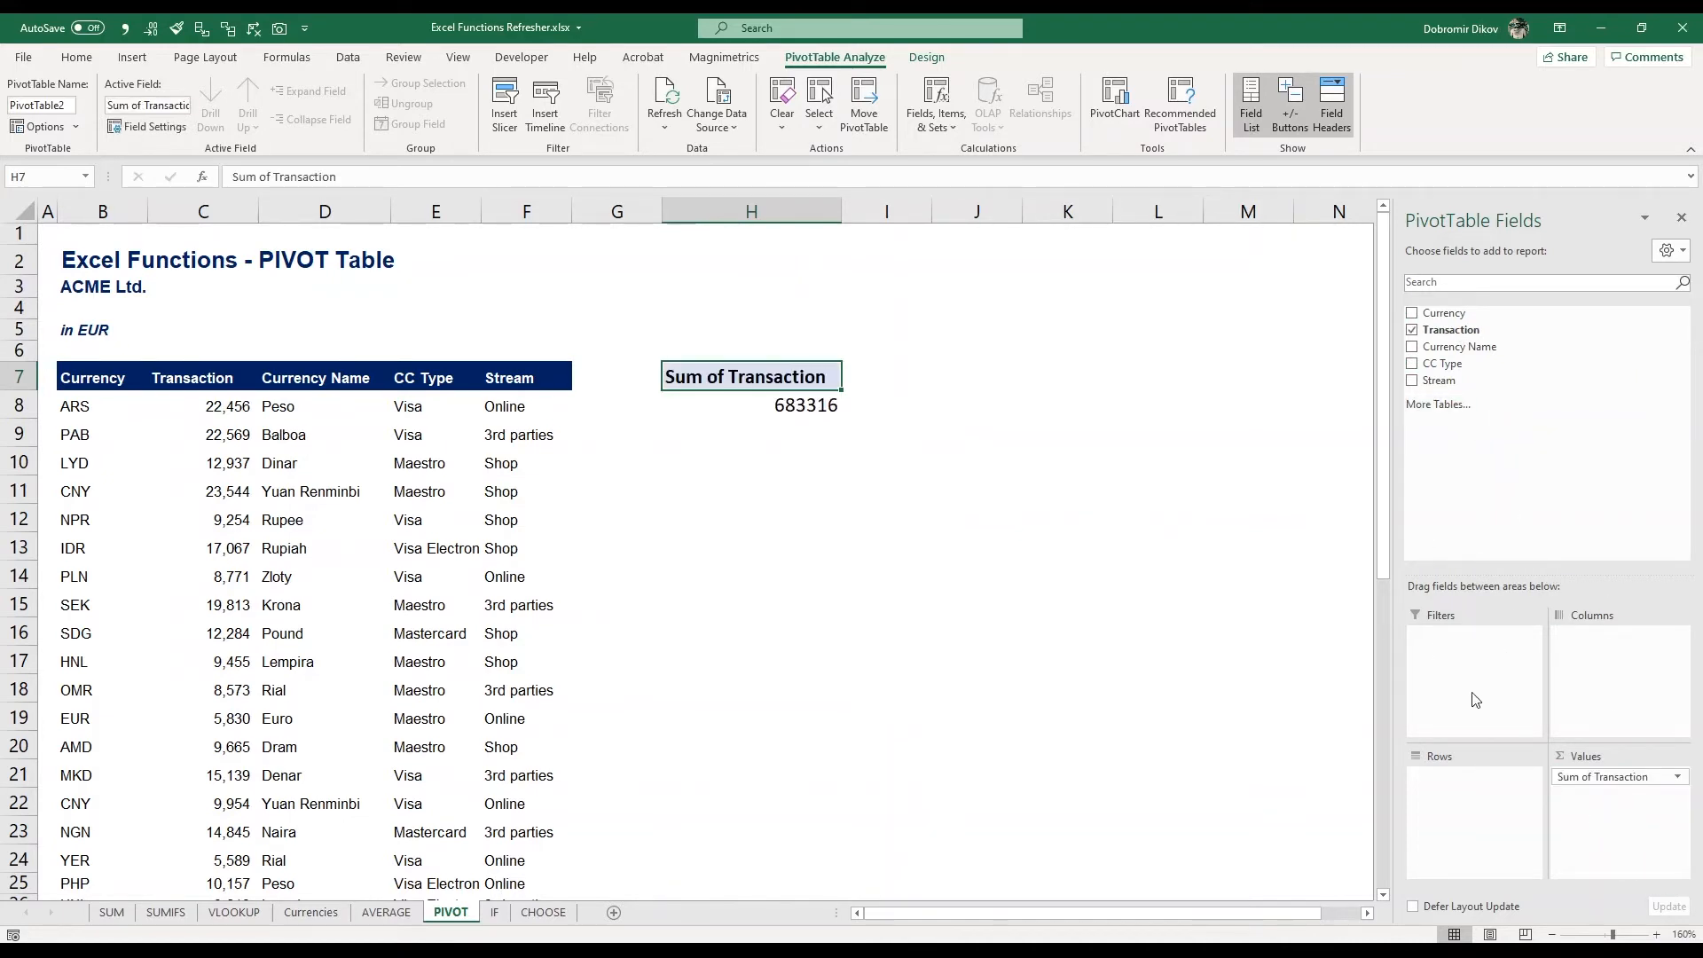
pyautogui.press('Down')
pyautogui.moveTo(1469, 368); pyautogui.dragTo(1459, 780)
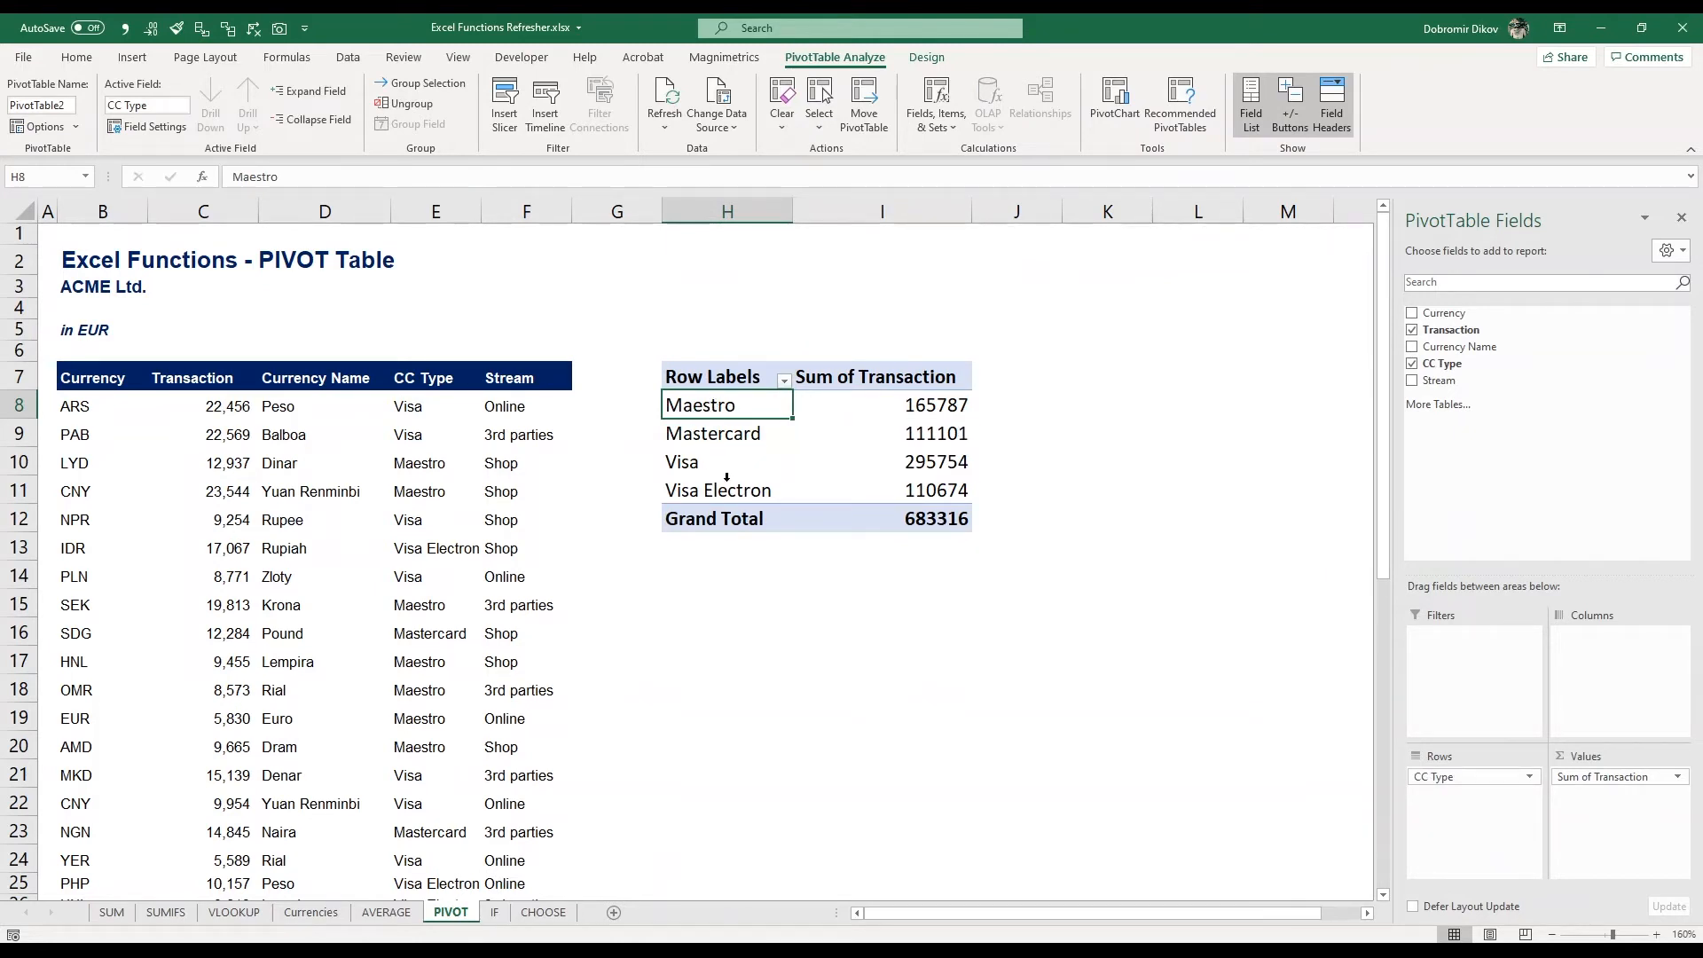
# Format the PivotTable transaction sums with thousands separators and no decimals
pyautogui.moveTo(915, 405); pyautogui.dragTo(920, 518)
pyautogui.hotkey('alt', '1')
pyautogui.hotkey('alt', '2')
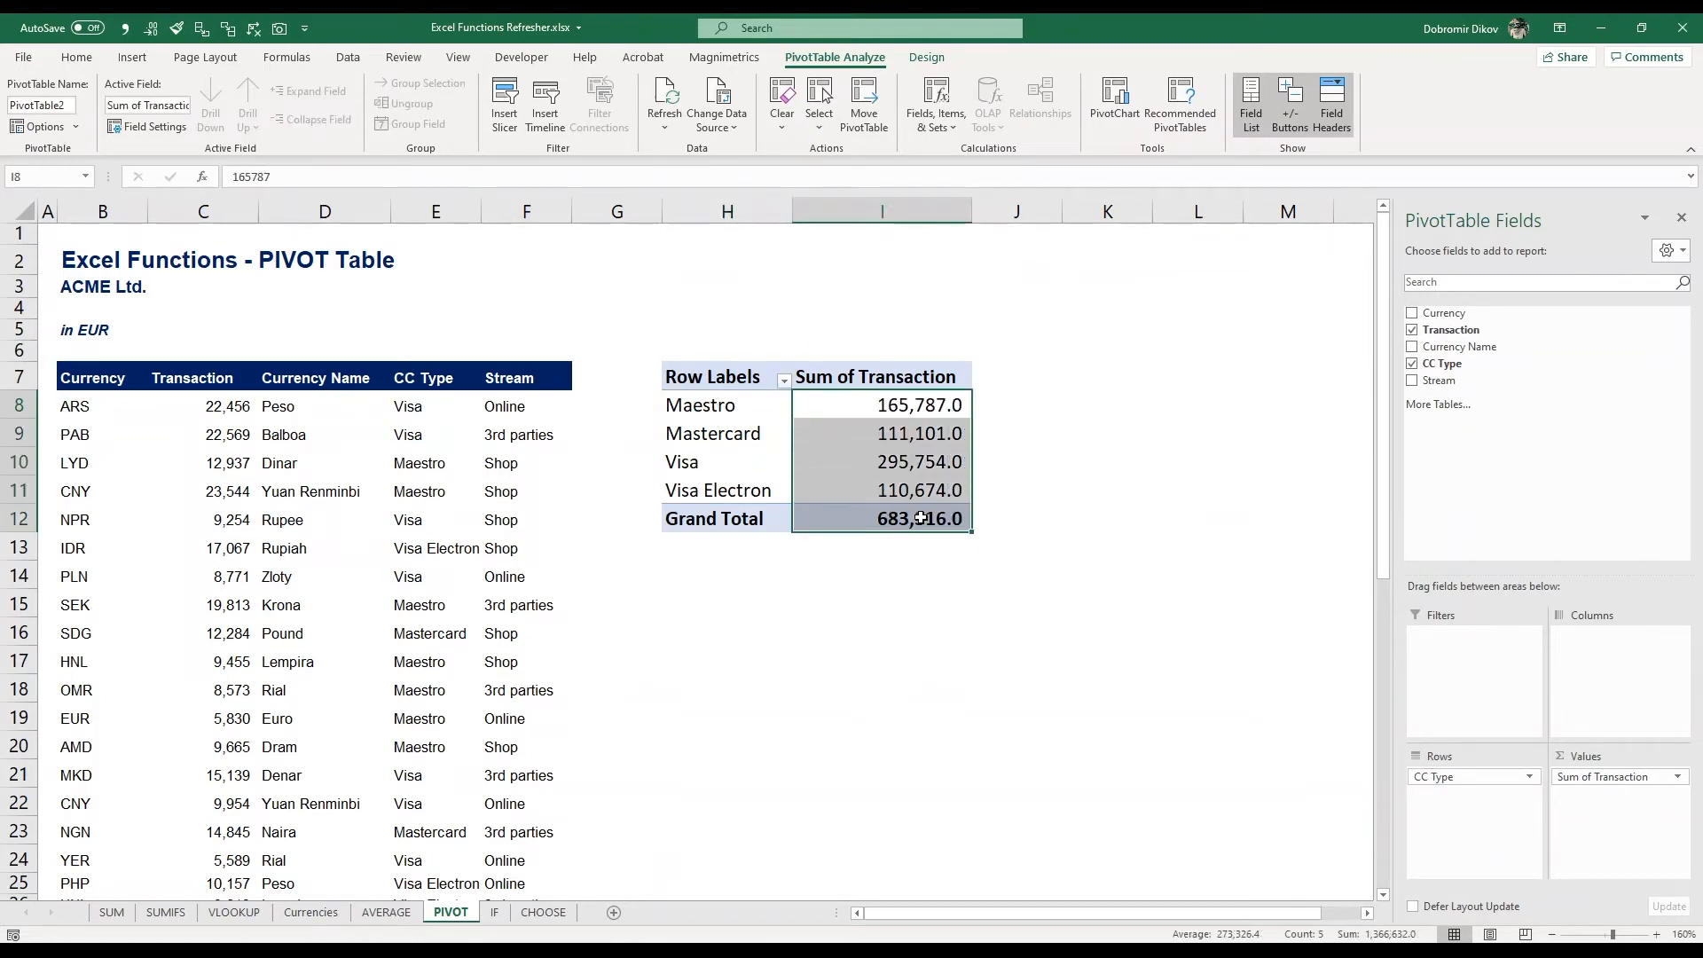
pyautogui.hotkey('alt', '2')
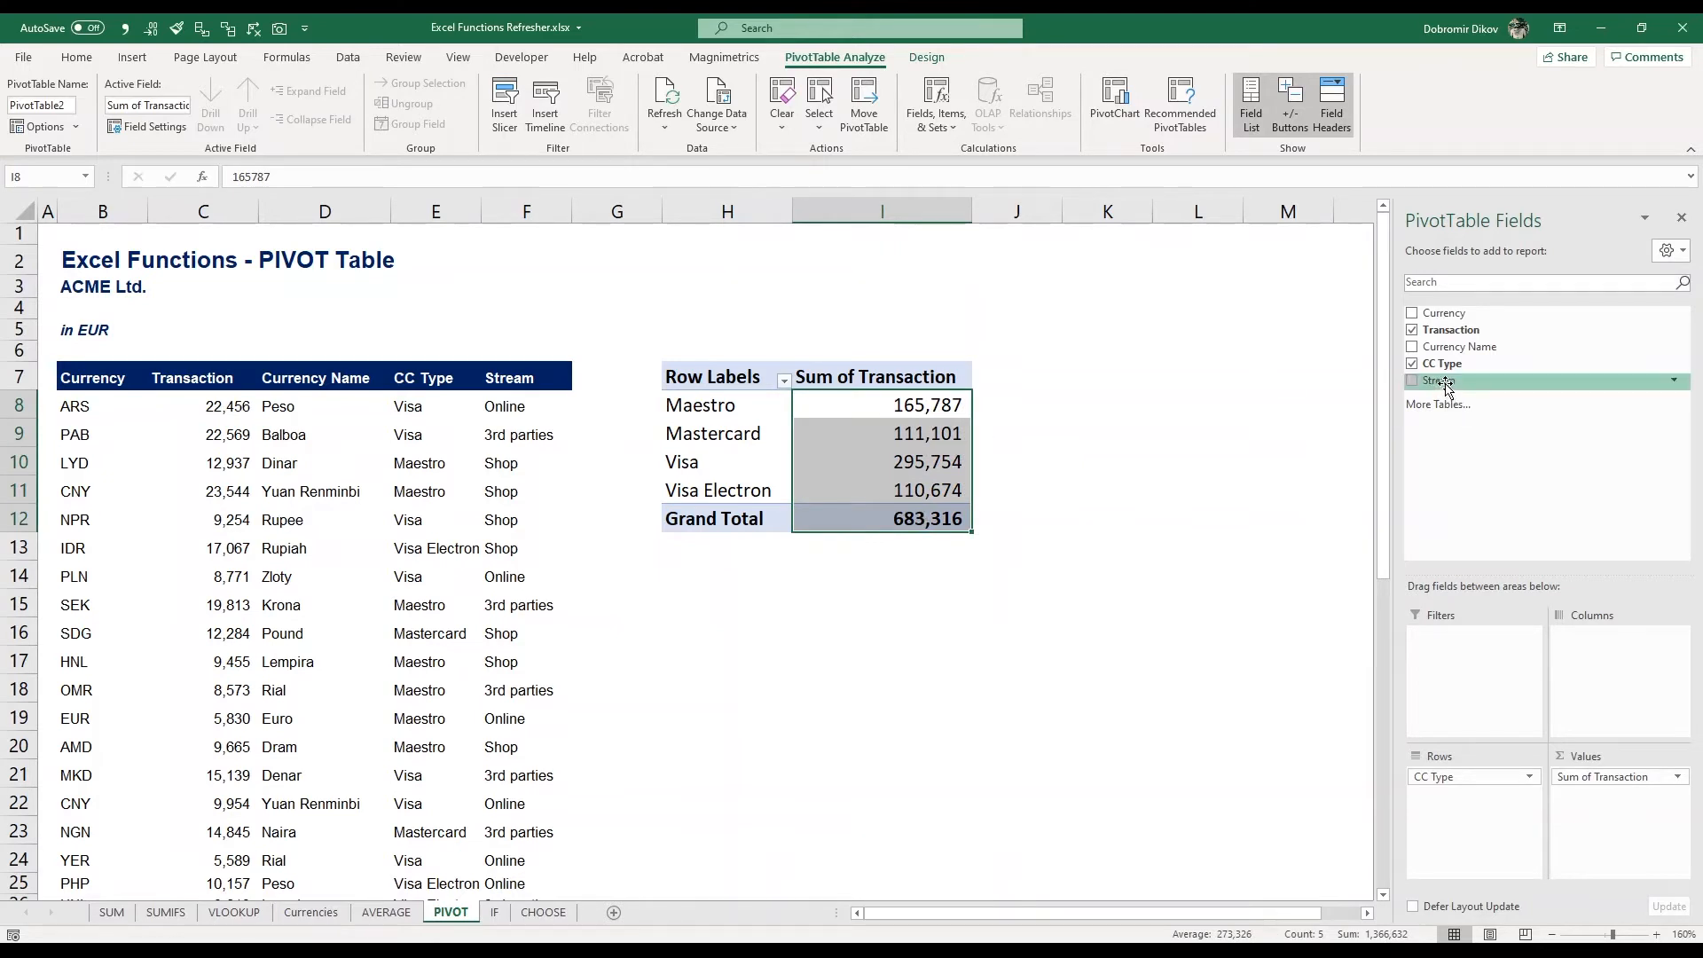
# Add the Stream field to the PivotTable rows and remove the CC Type row field
pyautogui.moveTo(1446, 389); pyautogui.dragTo(1499, 811)
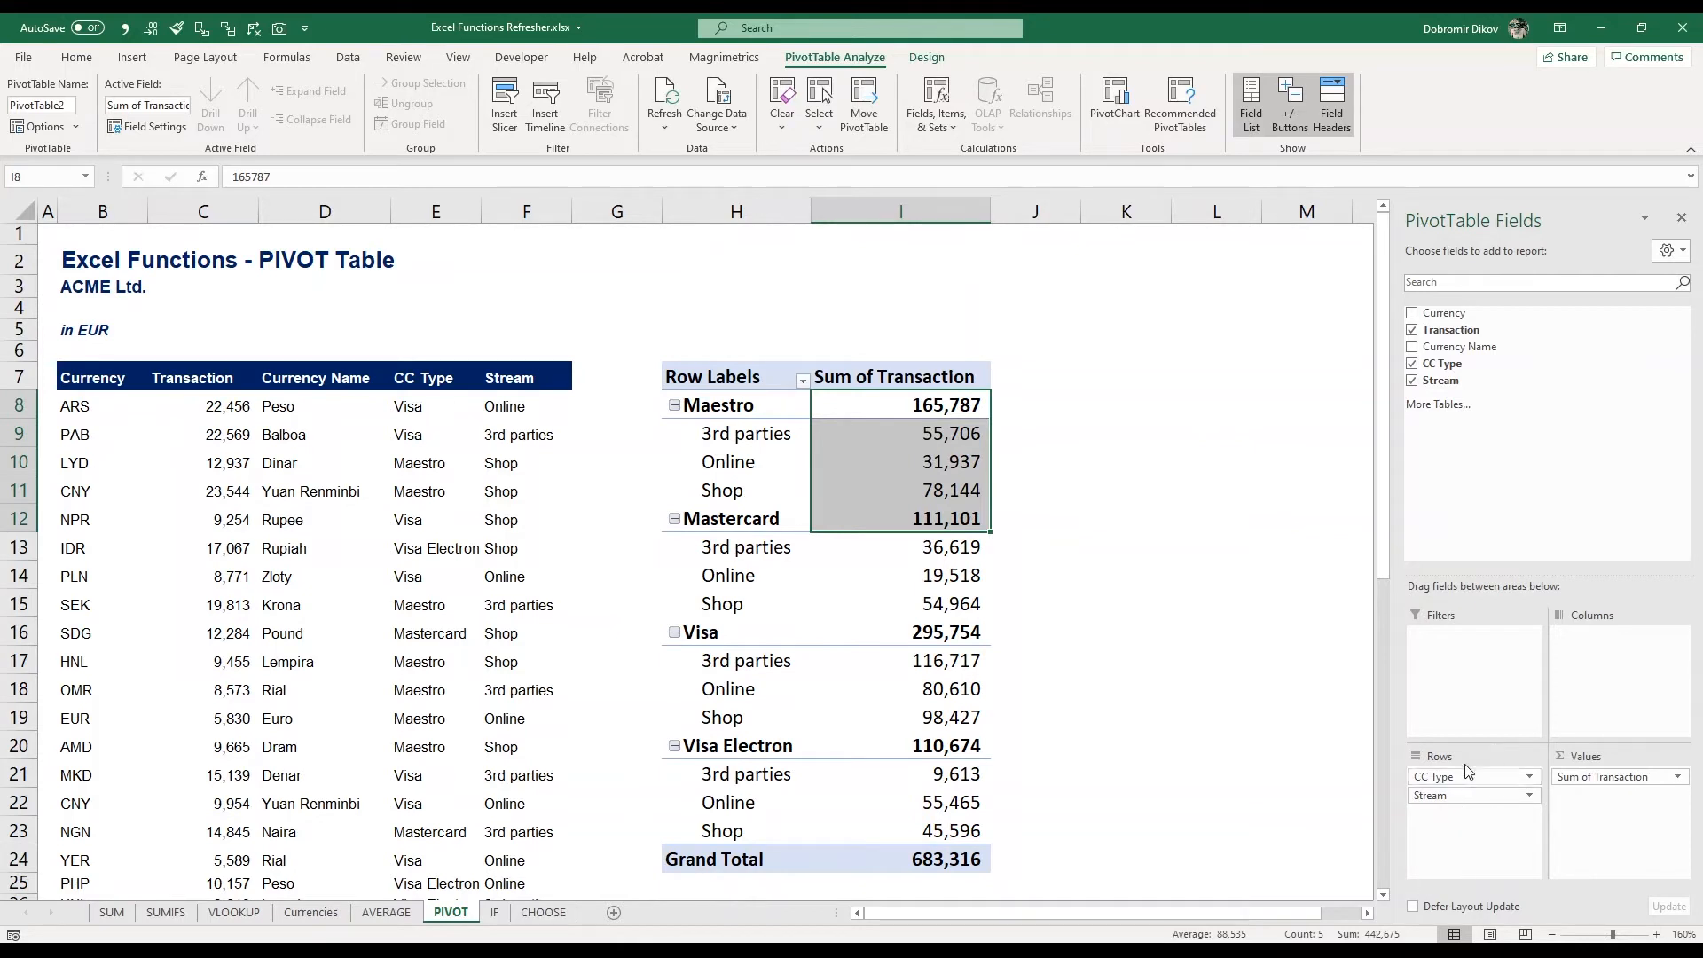
pyautogui.moveTo(1450, 777); pyautogui.dragTo(1513, 449)
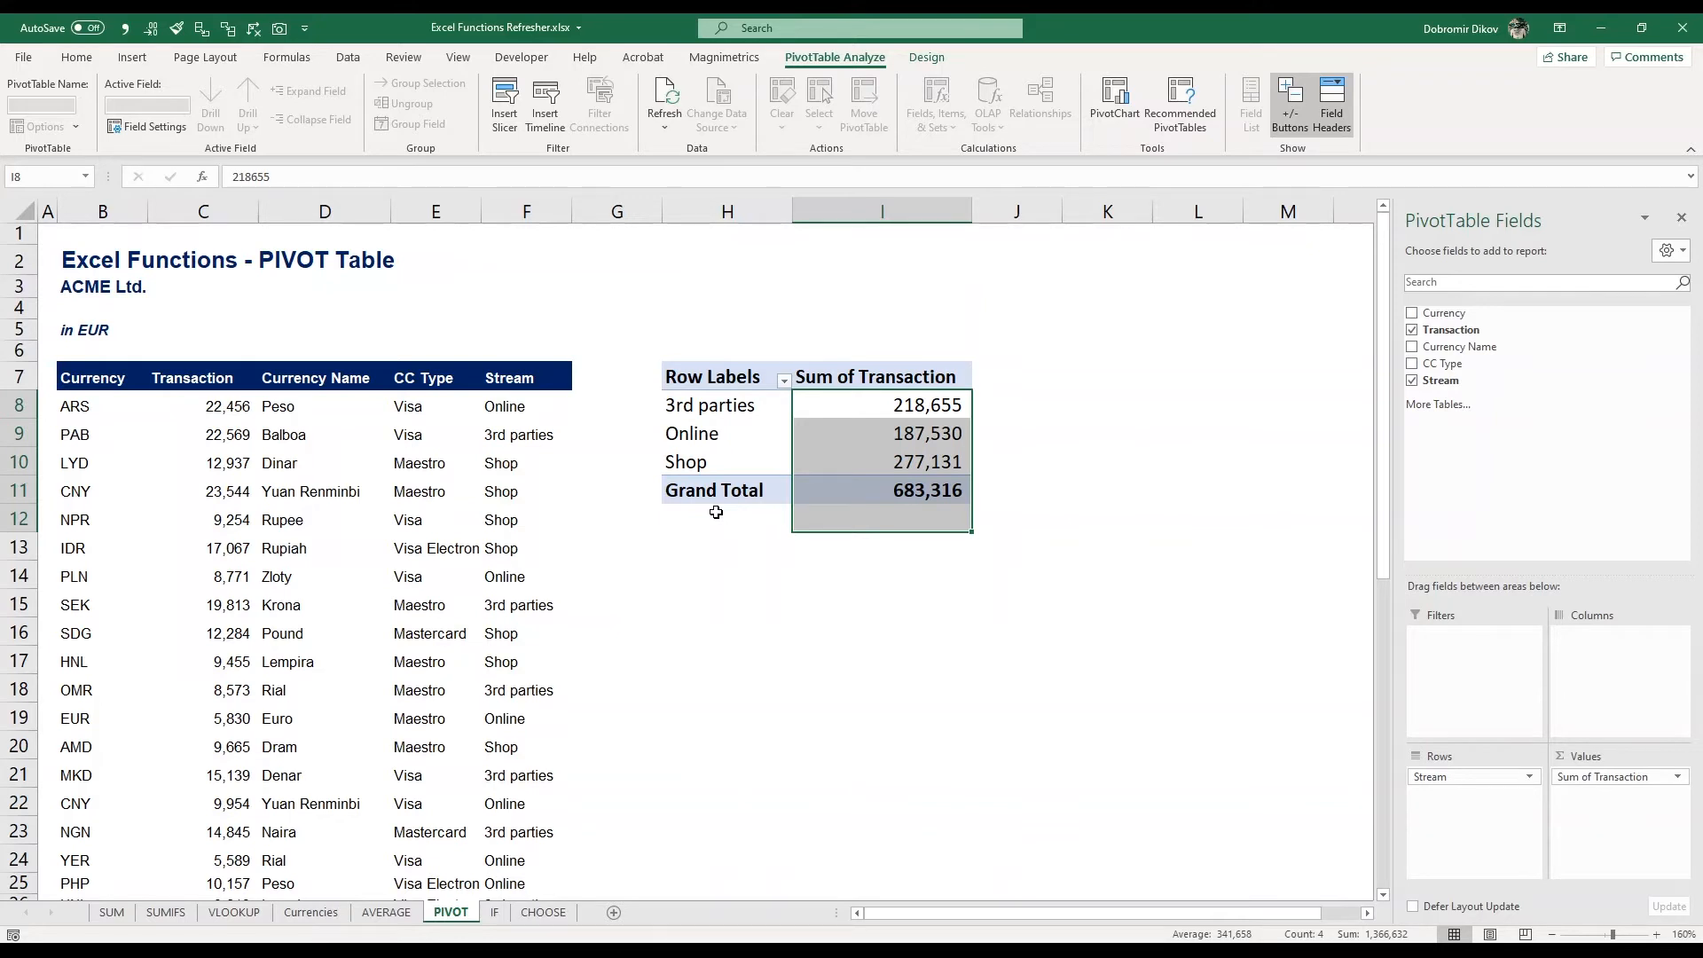
# On the IF sheet, enter =IF(F8="3rd parties",$G$6*C8,0) in cell G8 to calculate the commission
pyautogui.click(502, 913)
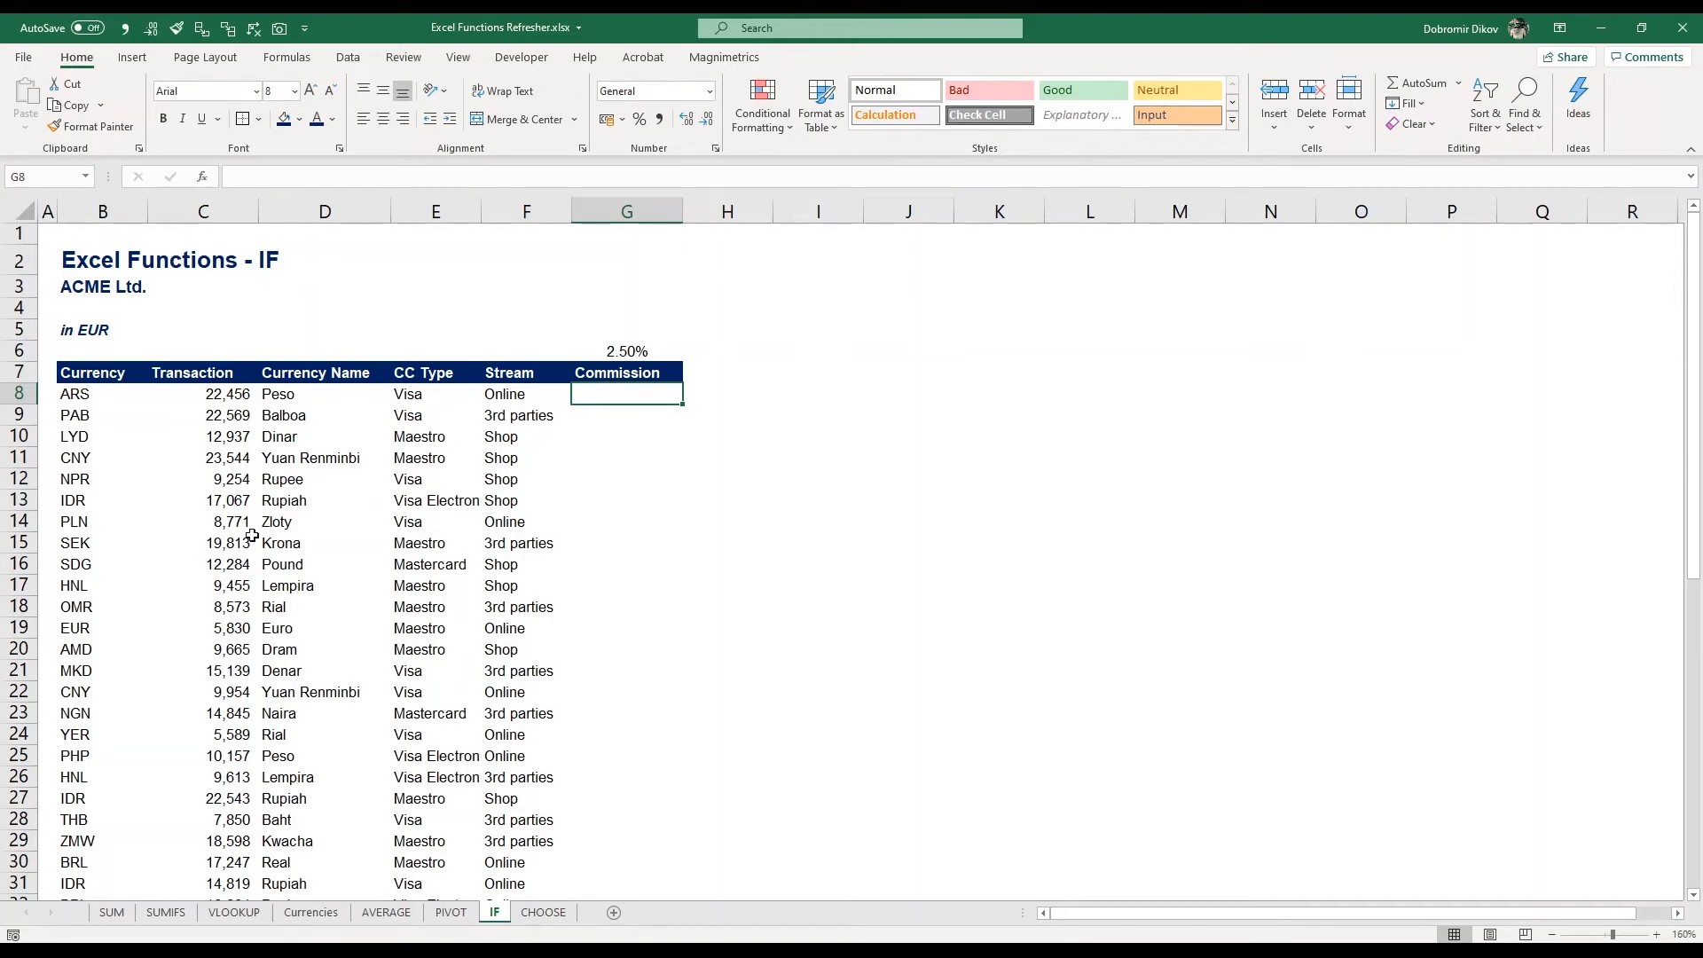
pyautogui.write('=')
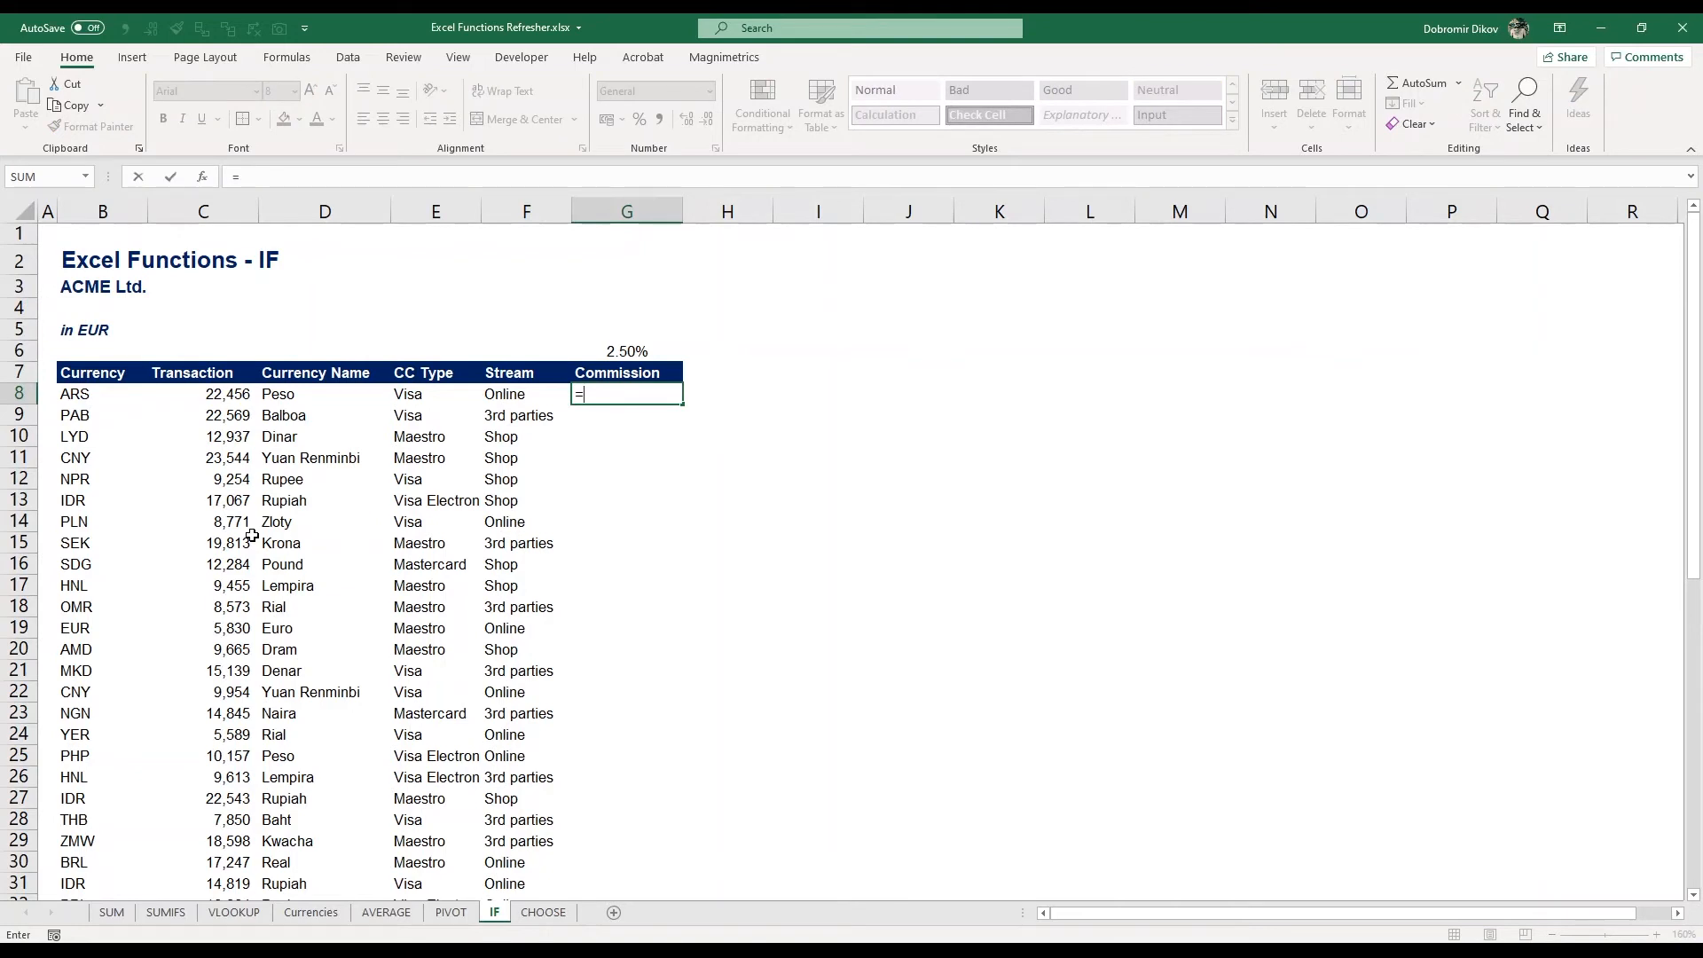
pyautogui.write('IF(')
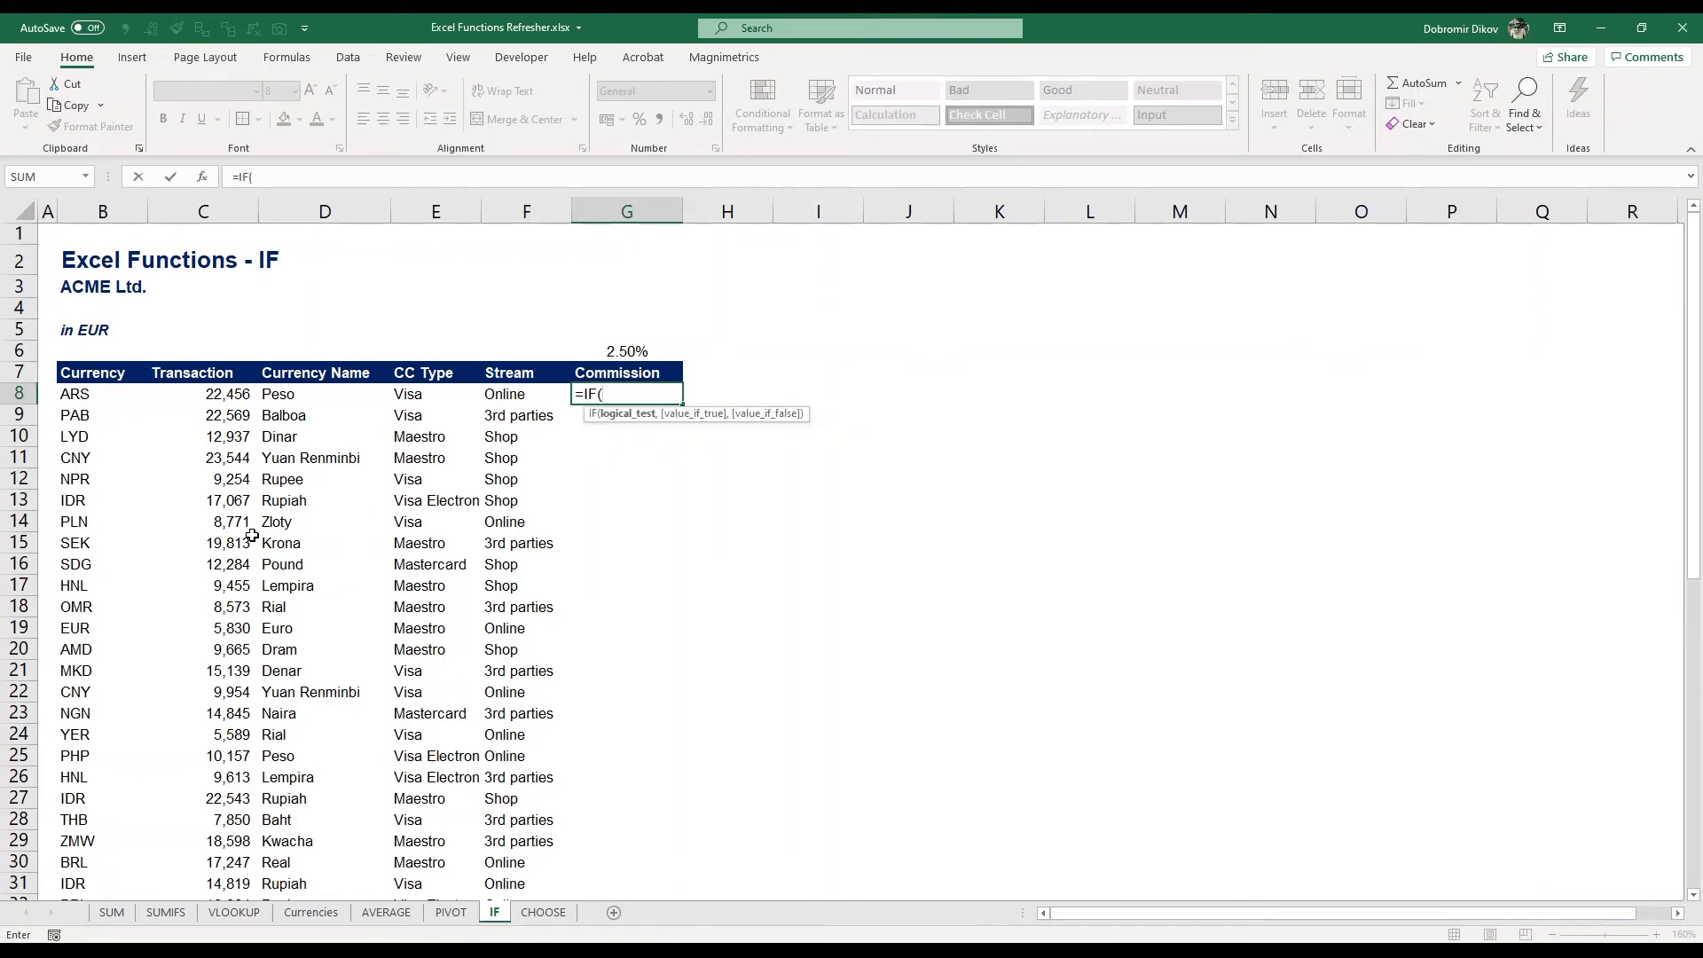
pyautogui.press('Left')
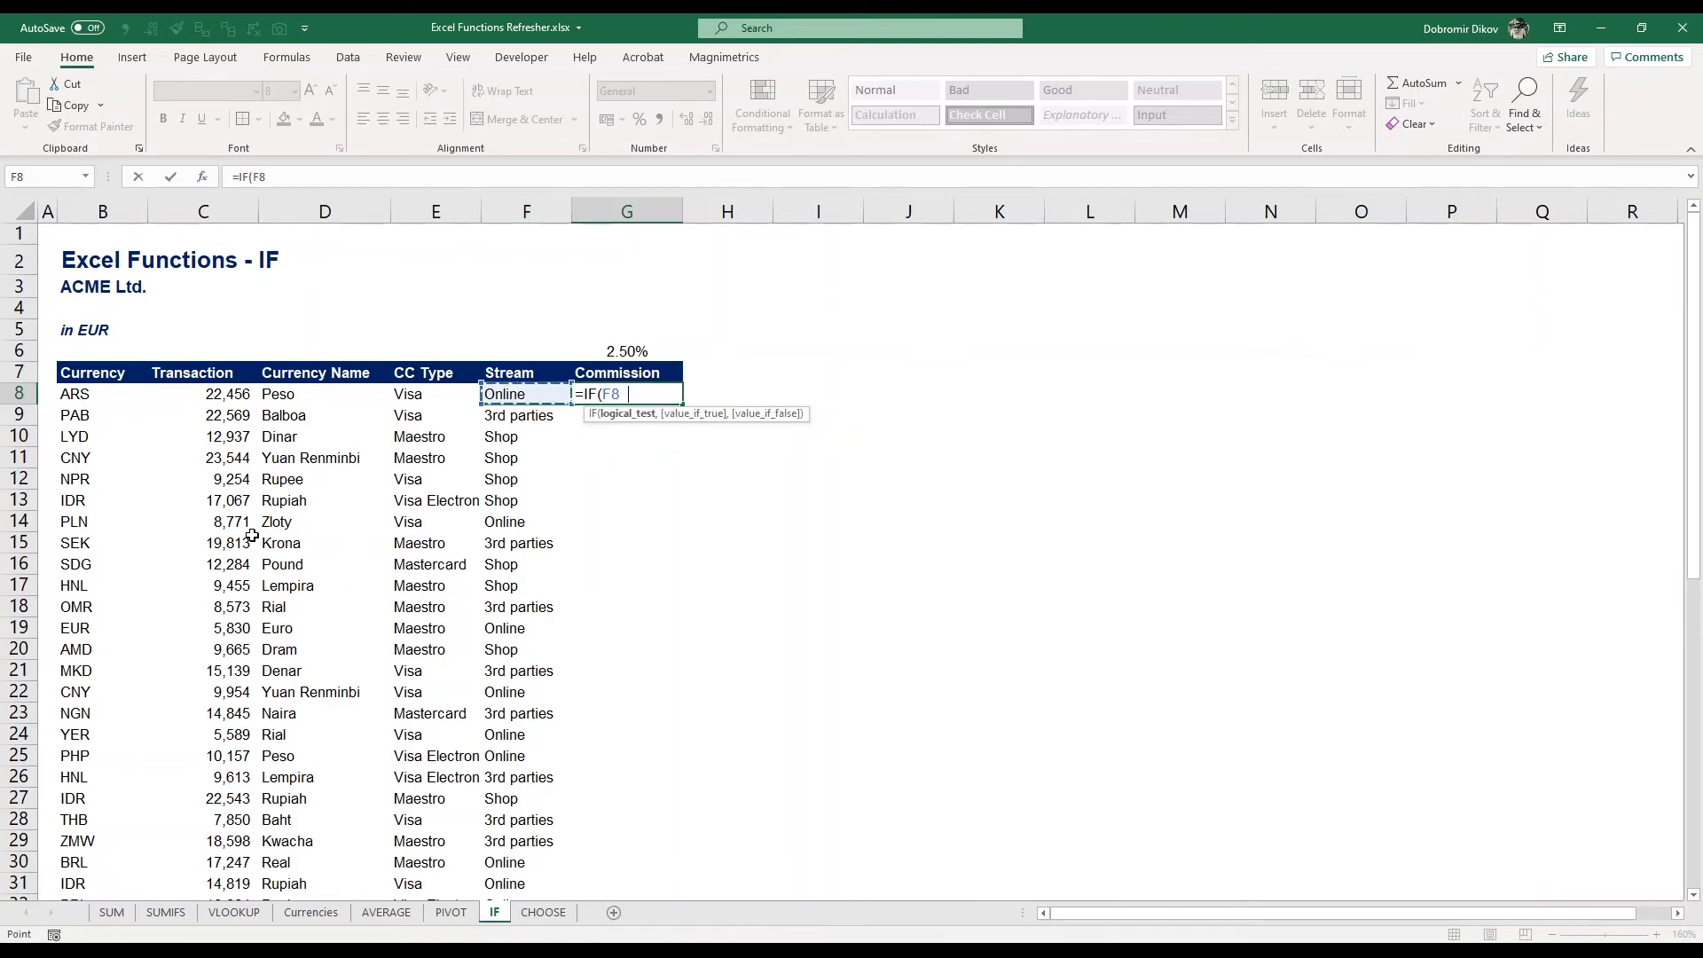
pyautogui.write('="3rd parties')
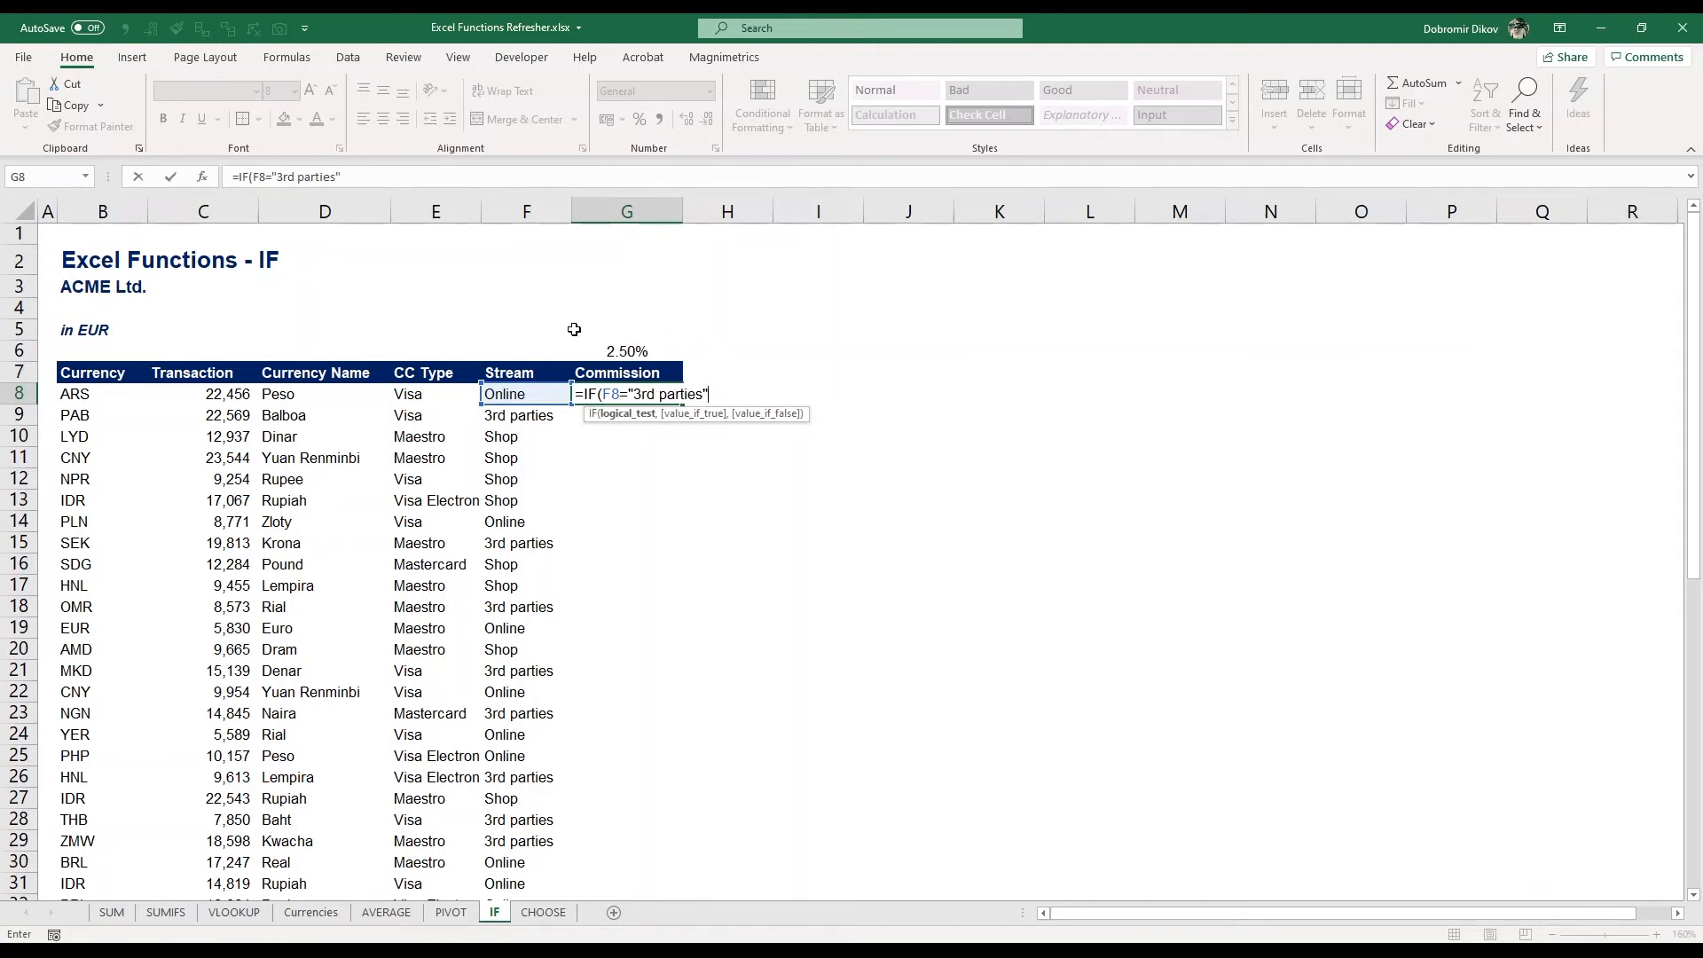
pyautogui.write(',')
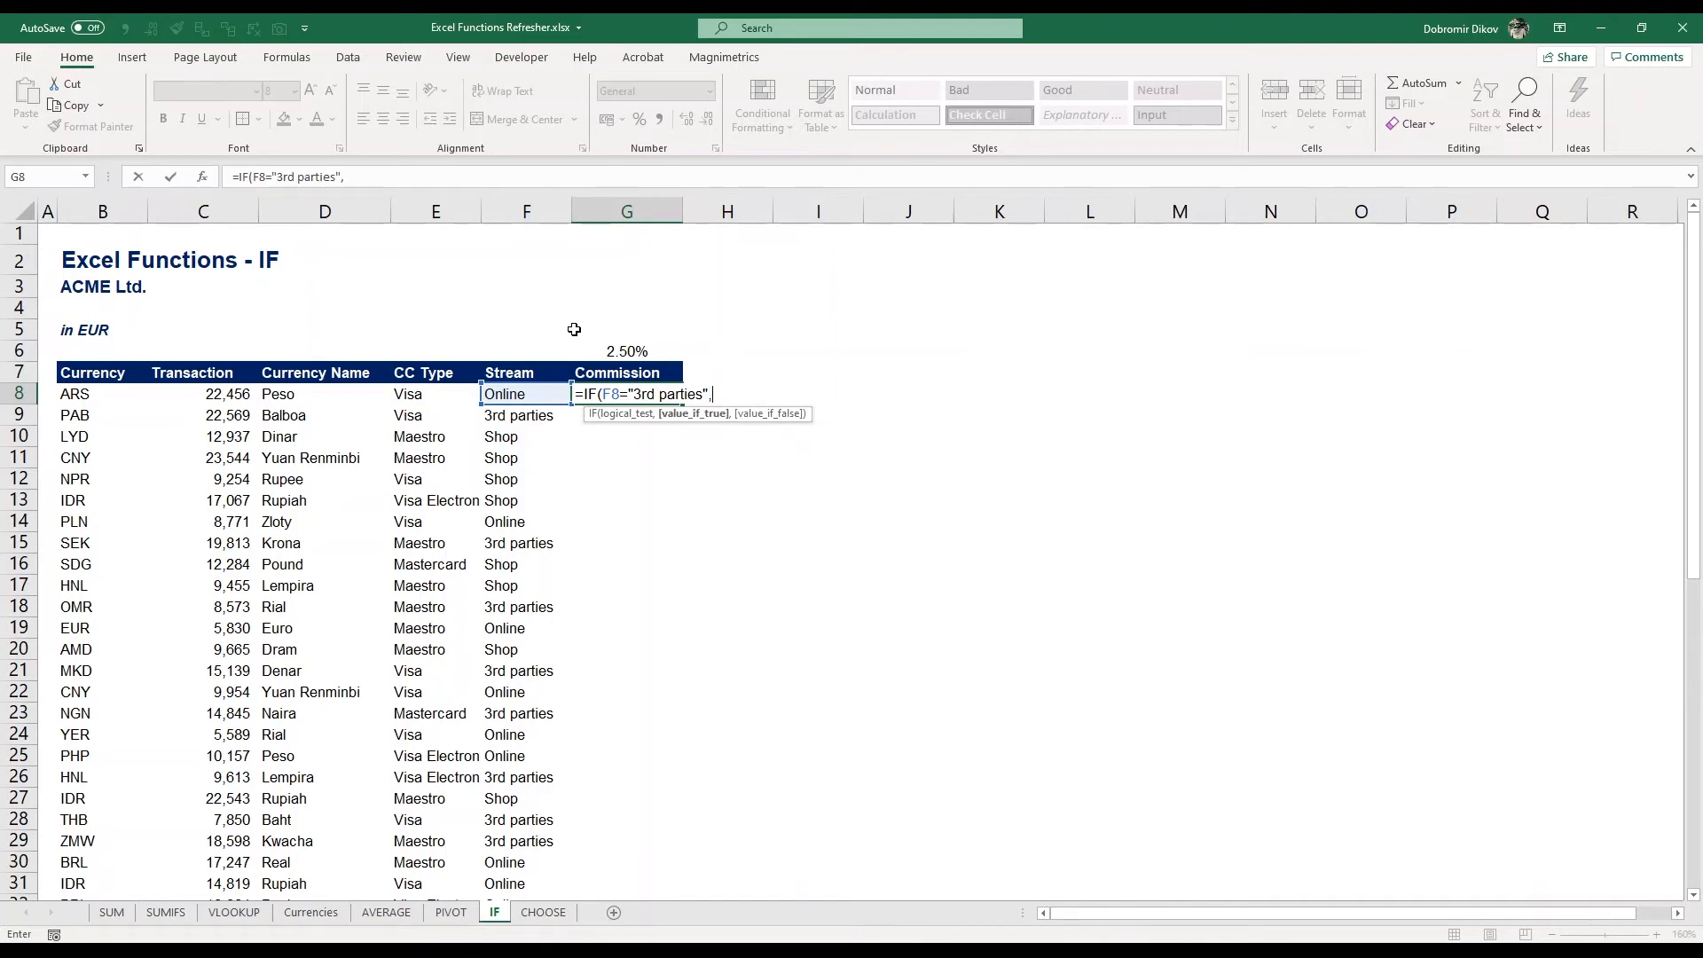
pyautogui.click(638, 353)
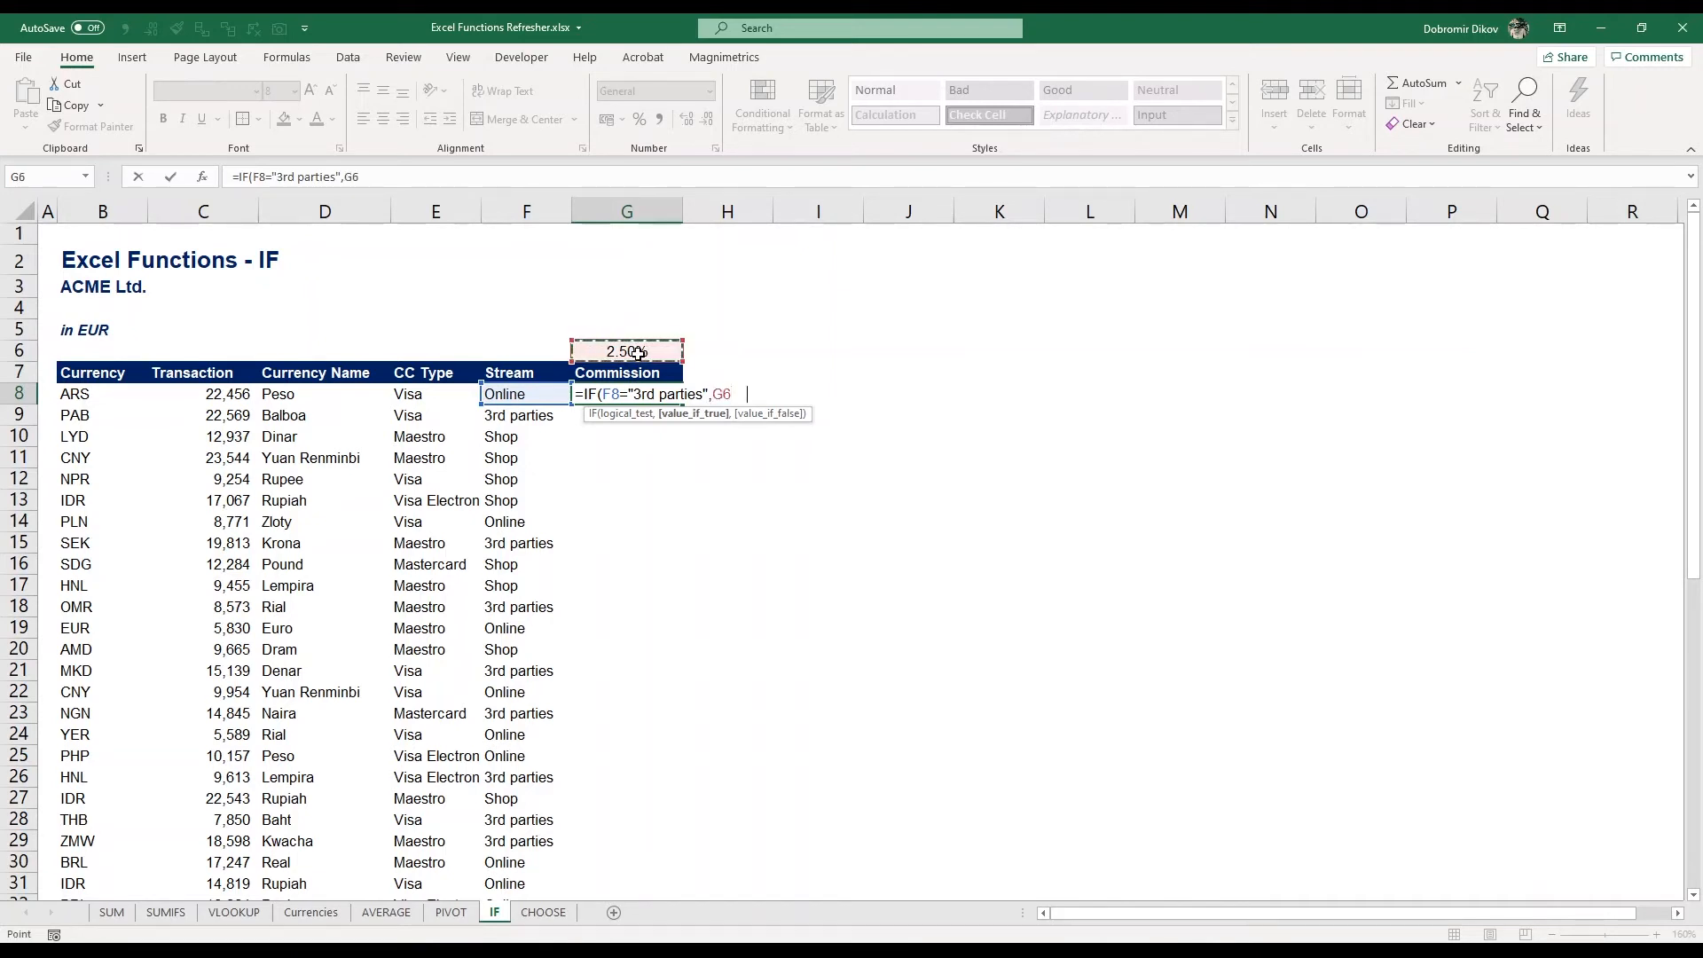
pyautogui.press('F4')
pyautogui.write('*')
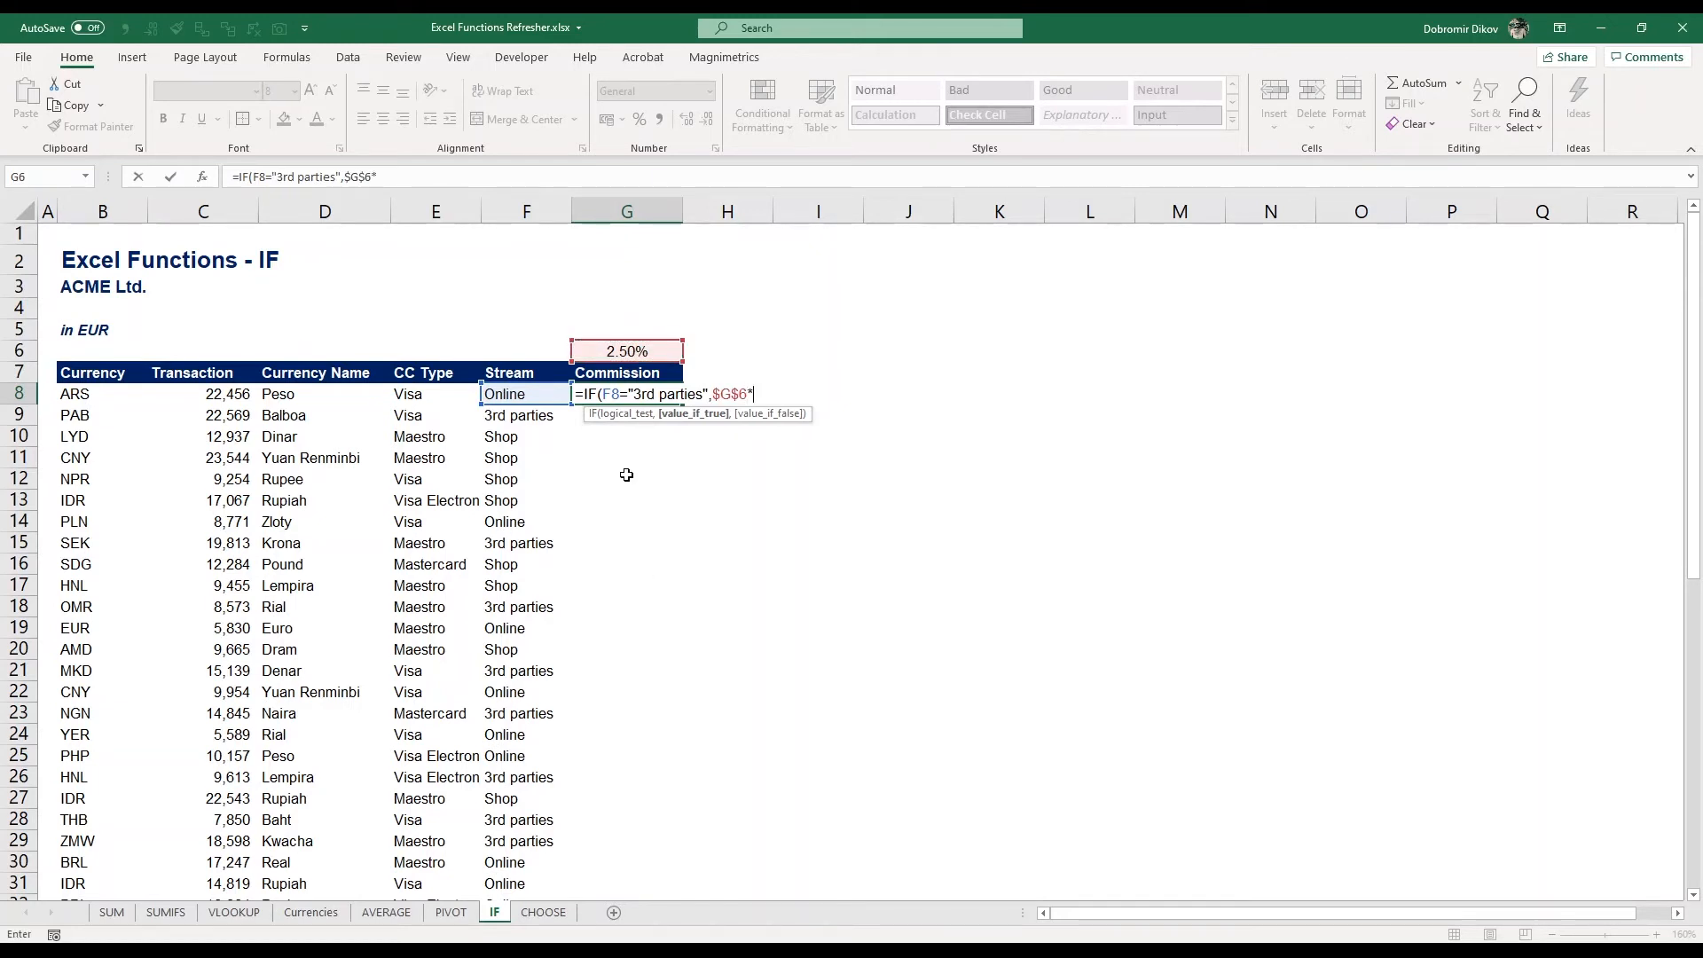
pyautogui.click(215, 393)
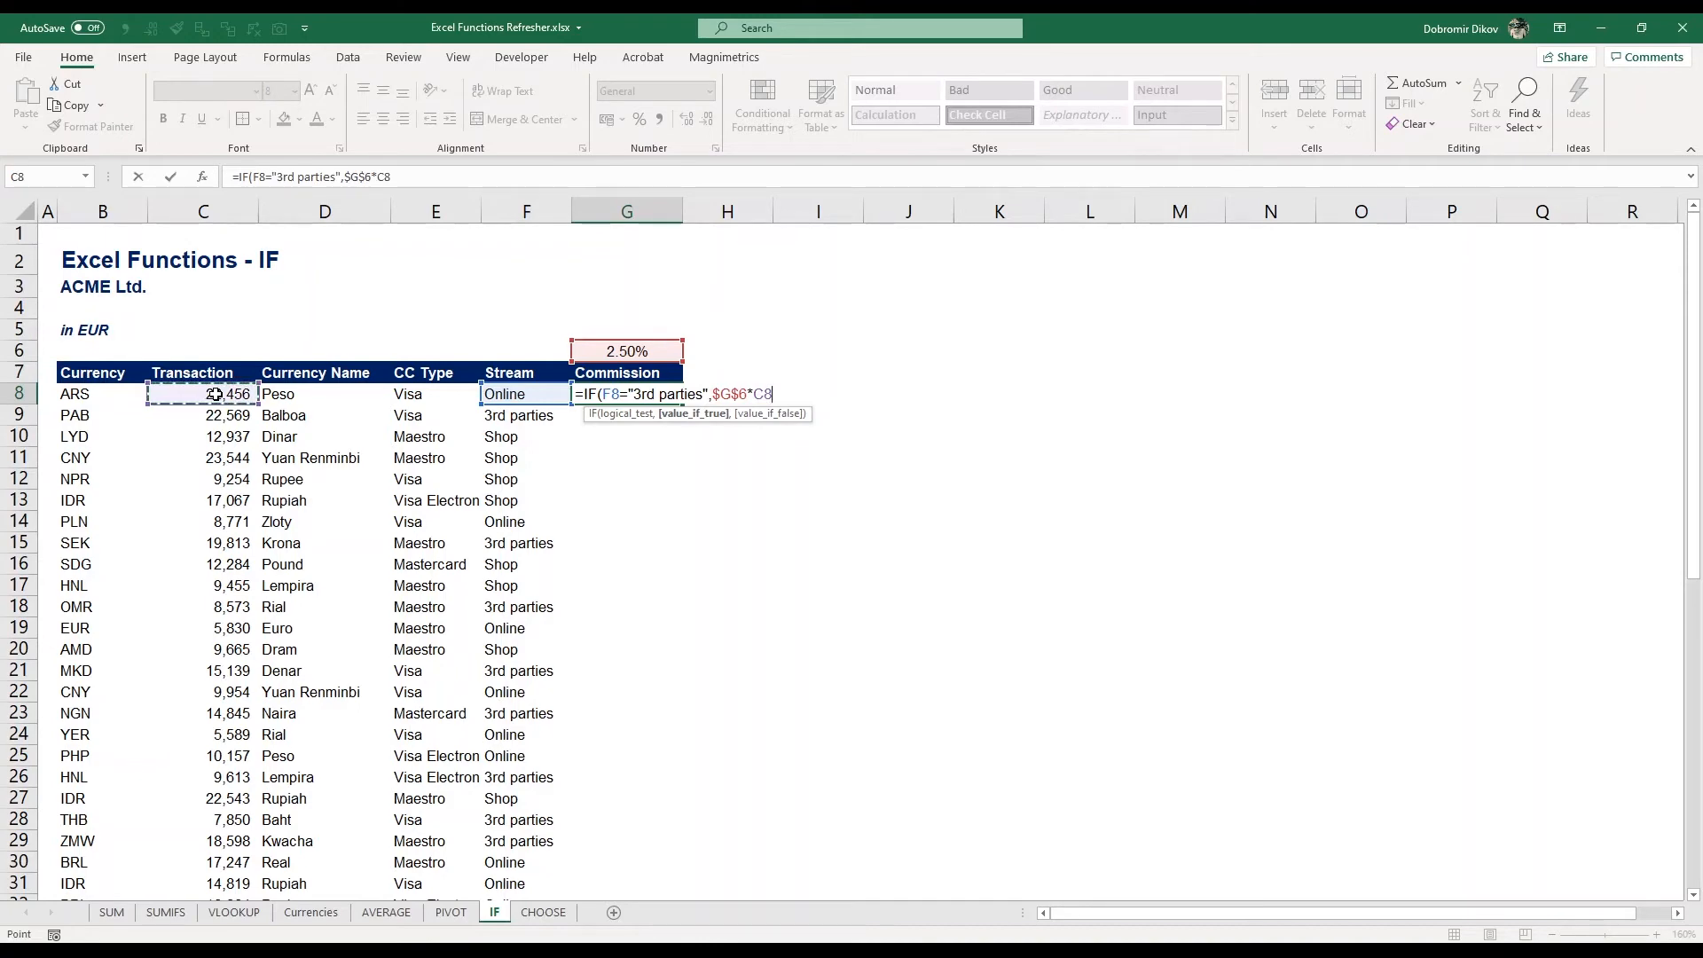
pyautogui.write(',0)')
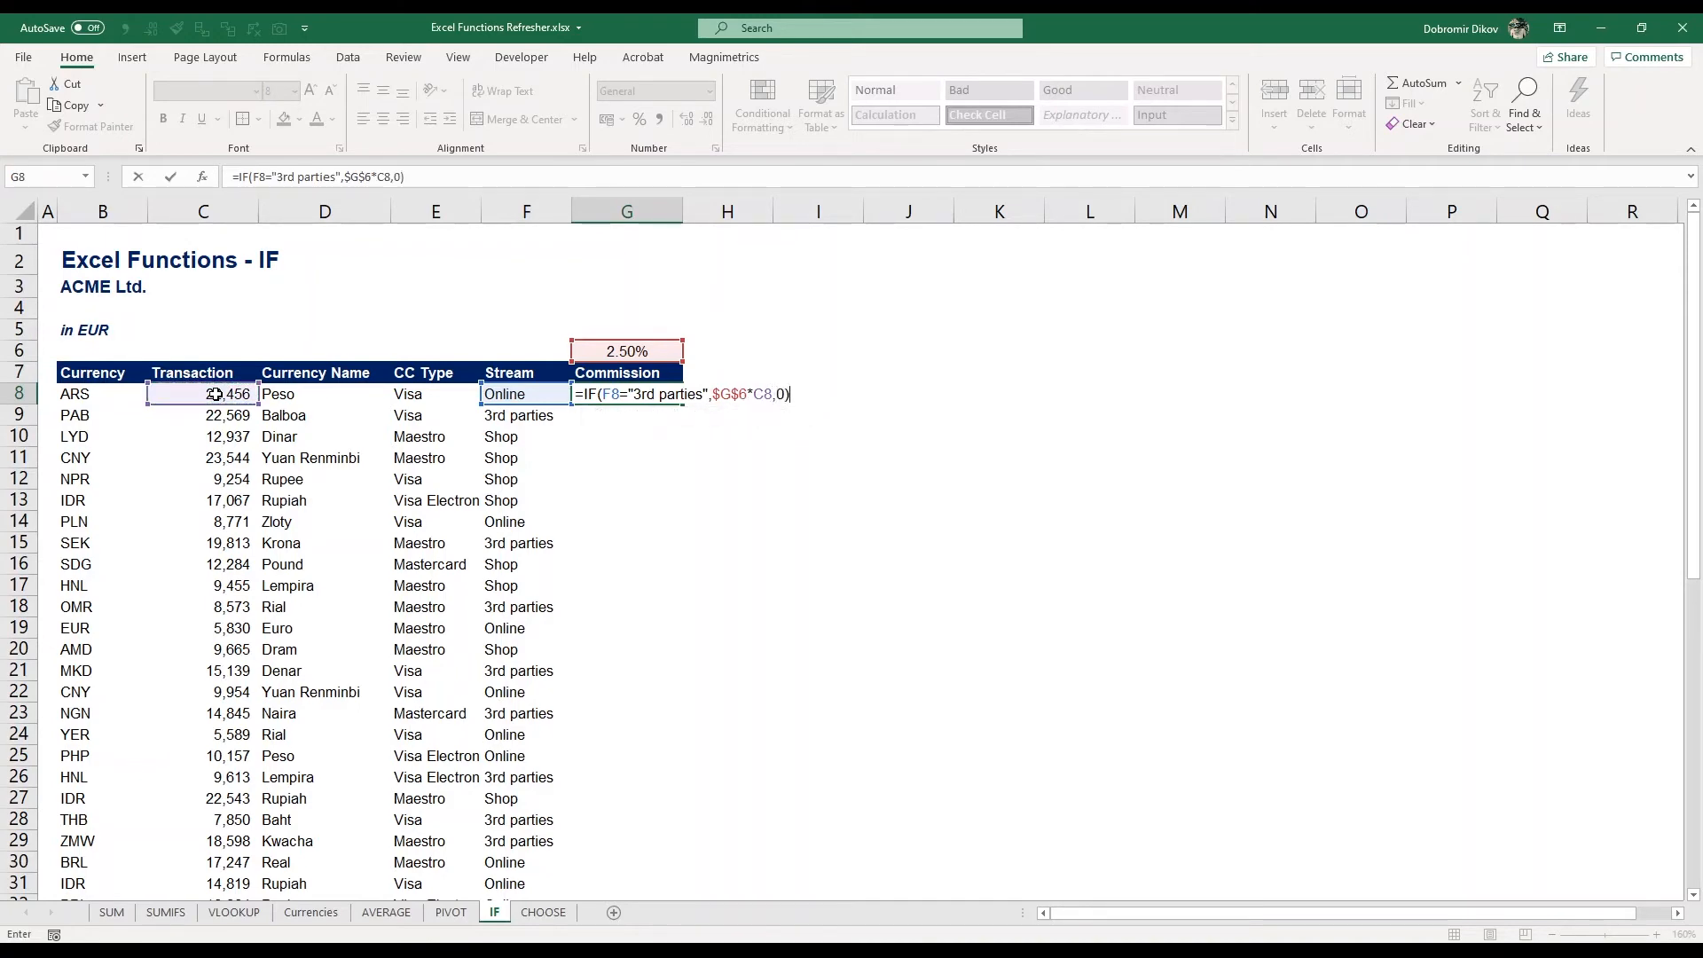
pyautogui.press('Return')
# Fill the commission formula from G8 down through G57 for every transaction row
pyautogui.press('Up')
pyautogui.press('Left')
pyautogui.hotkey('ctrl', 'Down')
pyautogui.press('Right')
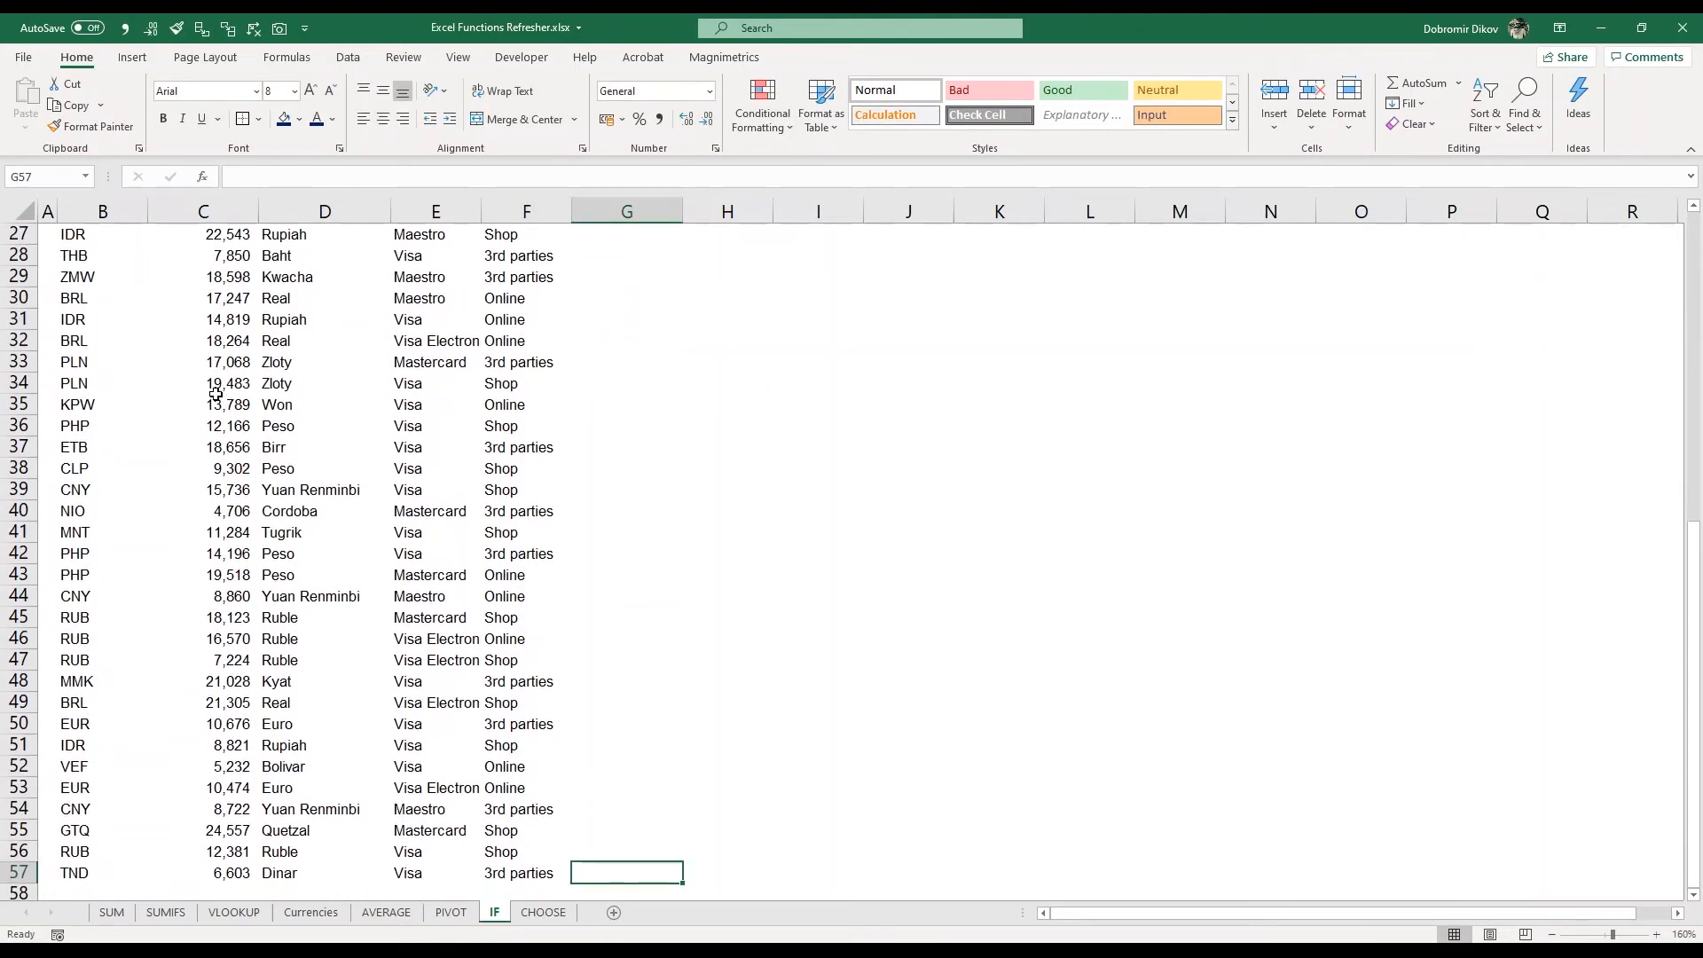
pyautogui.hotkey('ctrl', 'shift', 'Up')
pyautogui.hotkey('ctrl', 'd')
pyautogui.hotkey('ctrl', 'Up')
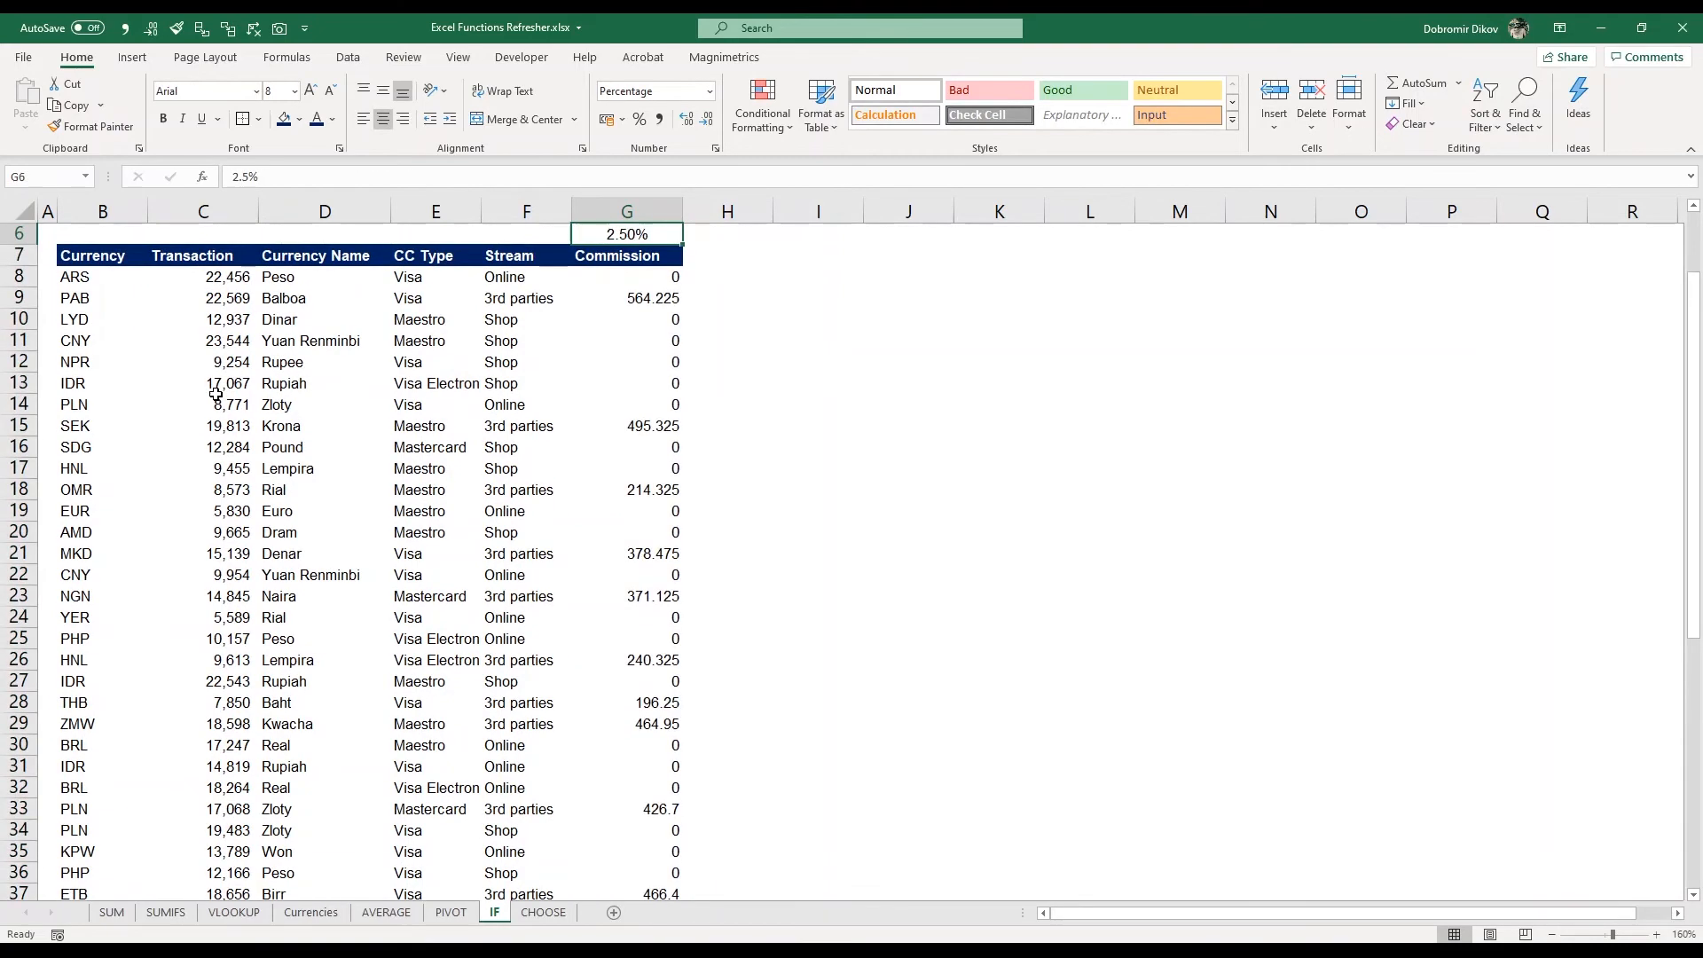
# Apply accounting number format to the commission values G8:G57
pyautogui.press('Down')
pyautogui.press('Down')
pyautogui.hotkey('ctrl', 'shift', 'Down')
pyautogui.hotkey('alt', '1')
pyautogui.hotkey('ctrl', 'BackSpace')
pyautogui.hotkey('alt', '2')
pyautogui.hotkey('alt', '2')
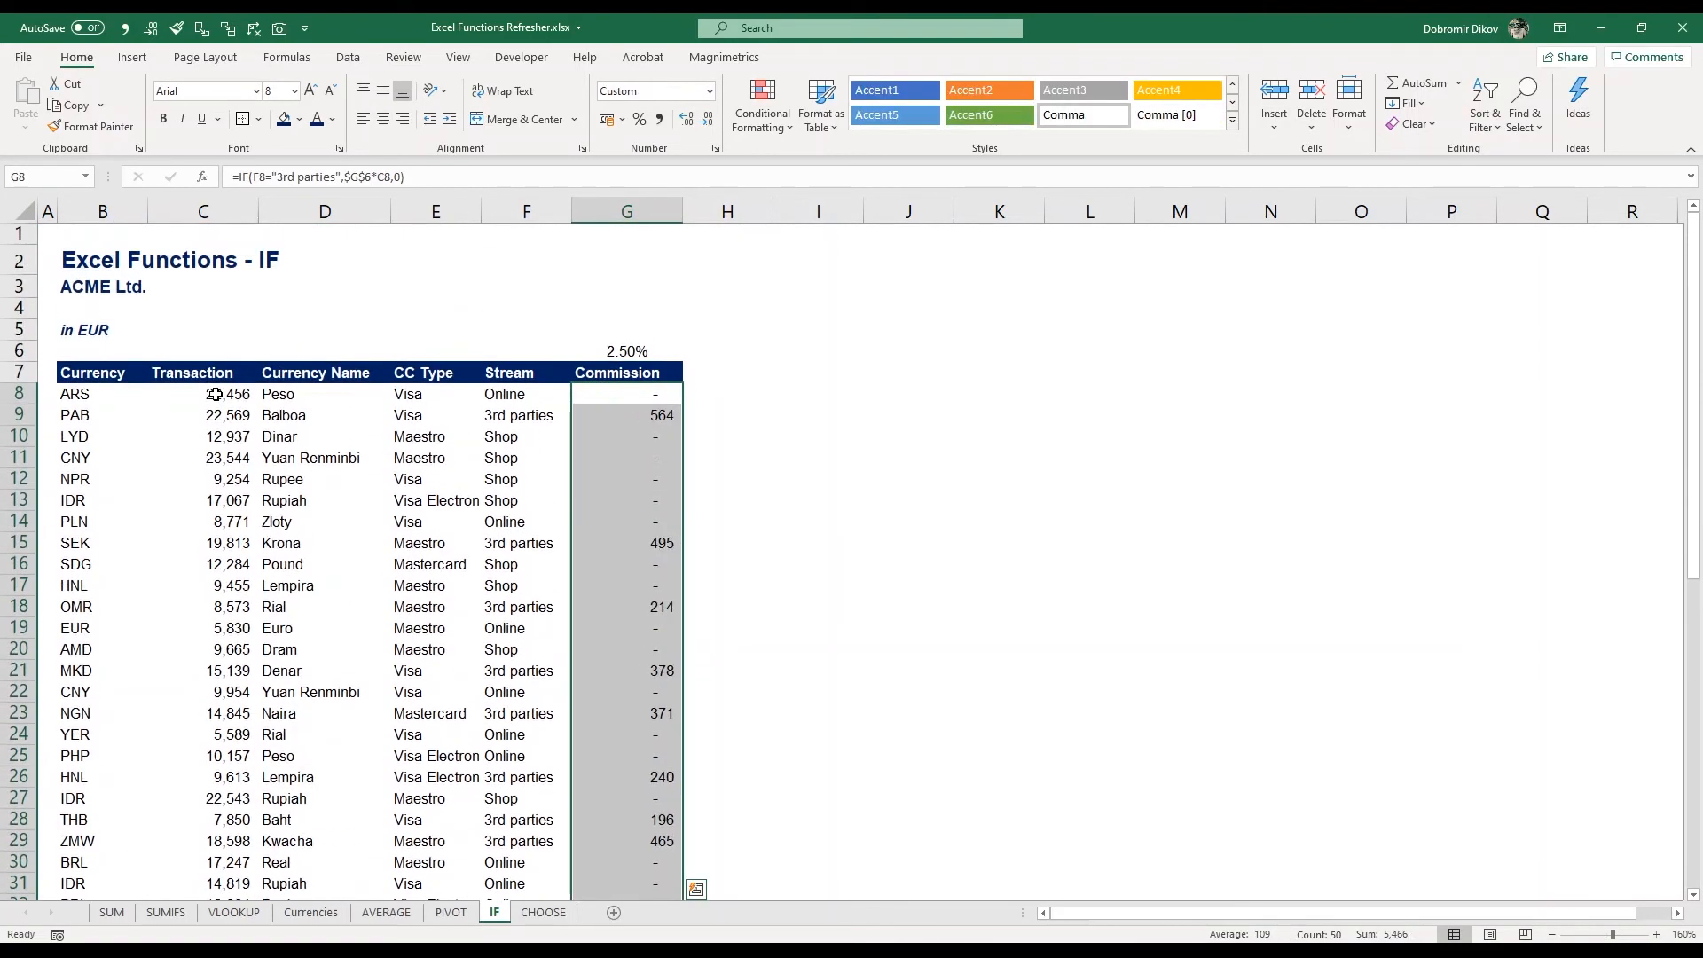
pyautogui.hotkey('ctrl', 'z')
pyautogui.hotkey('ctrl', 'z')
# Inspect the commission formulas and cells across several rows of the table
pyautogui.press('Up')
pyautogui.press('Down')
pyautogui.press('Down')
pyautogui.press('Down')
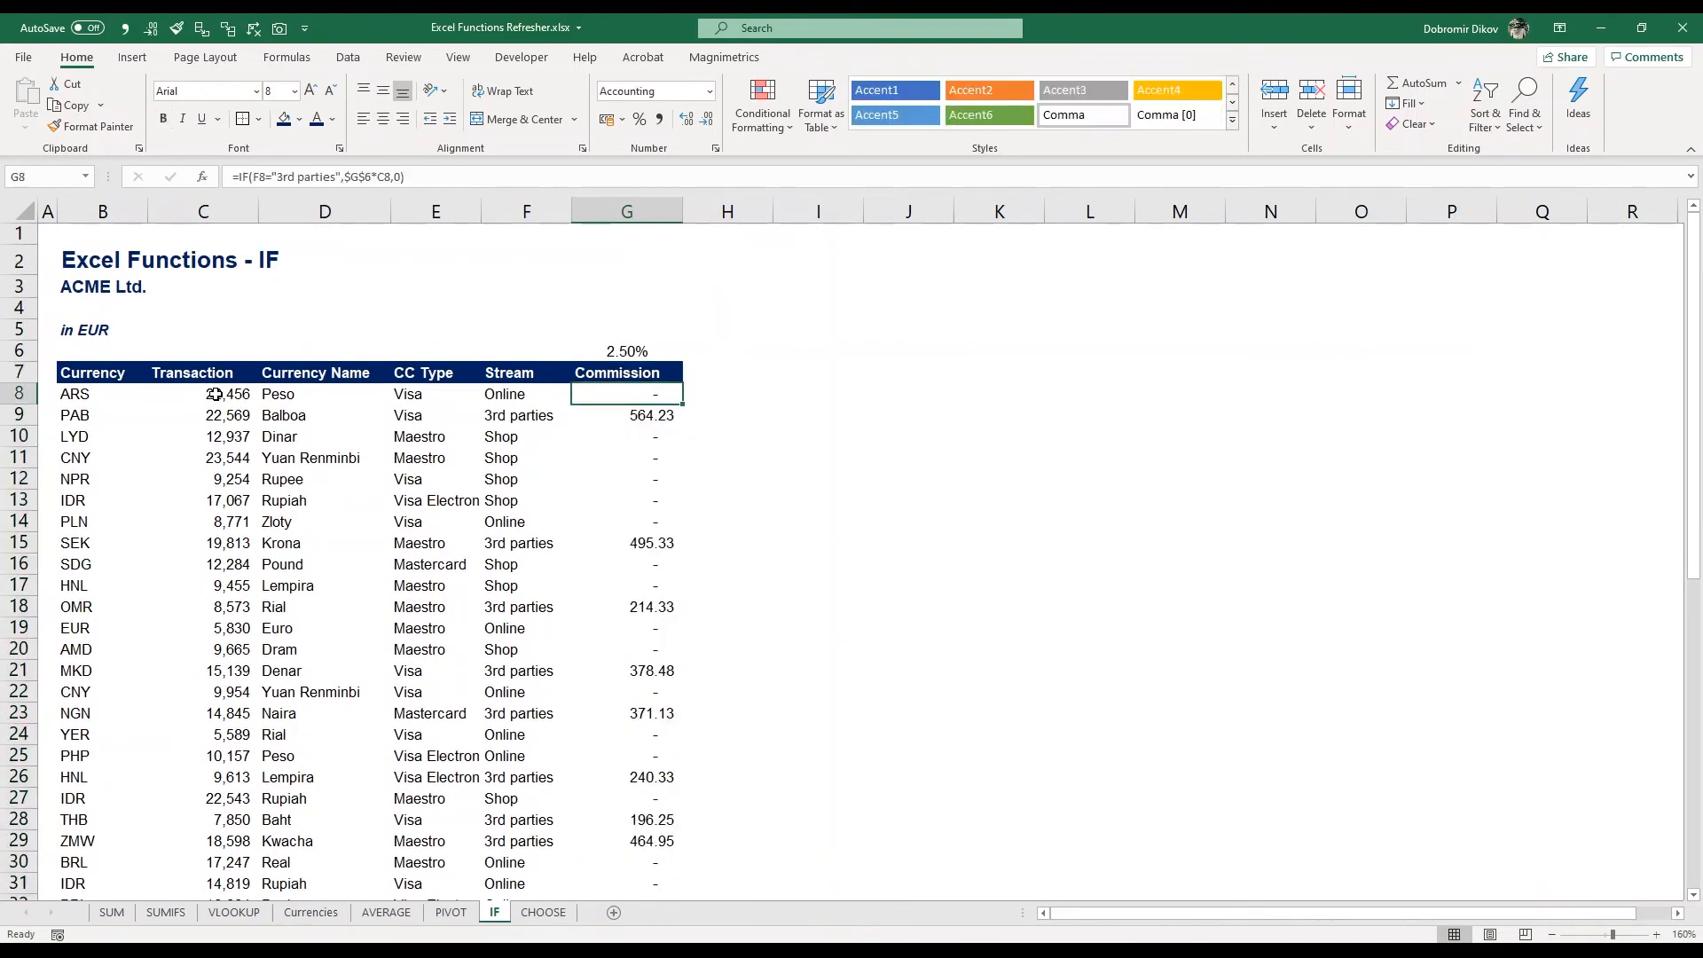
pyautogui.press('Down')
pyautogui.press('Down')
pyautogui.press('Down')
pyautogui.press('Down')
pyautogui.press('Down')
pyautogui.press('Down')
pyautogui.press('Down')
pyautogui.press('Down')
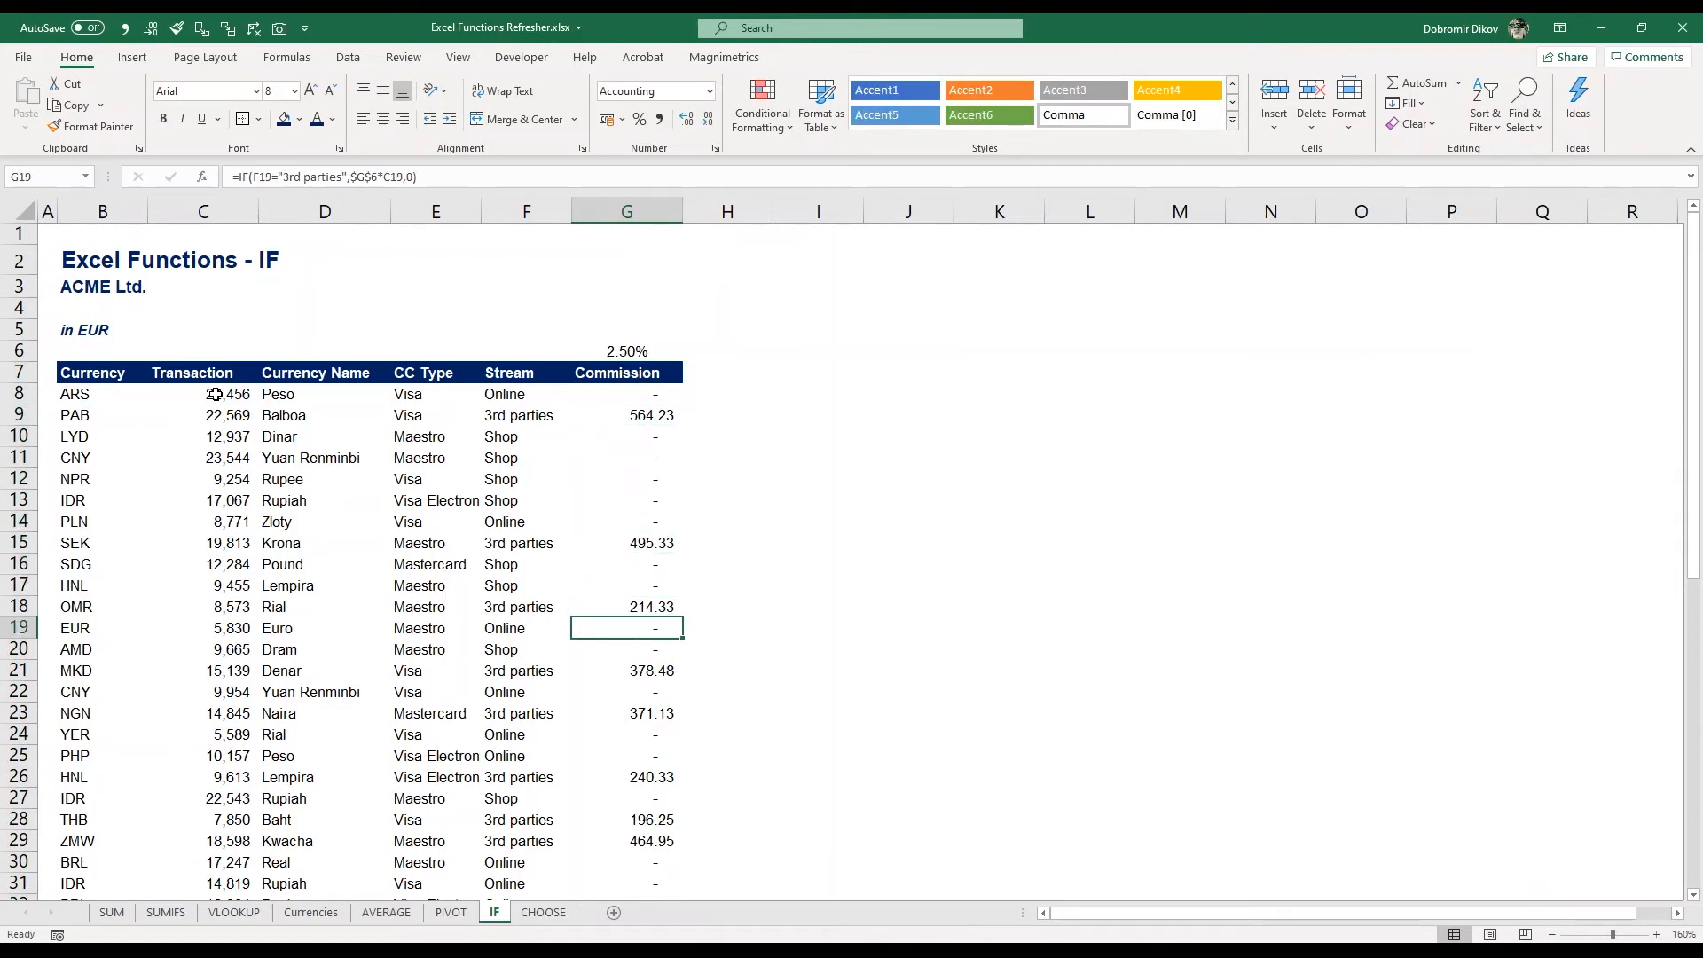
pyautogui.press('Left')
pyautogui.press('Left')
pyautogui.press('Left')
pyautogui.press('Left')
pyautogui.press('Right')
pyautogui.press('Right')
pyautogui.press('Right')
pyautogui.press('Right')
pyautogui.press('Right')
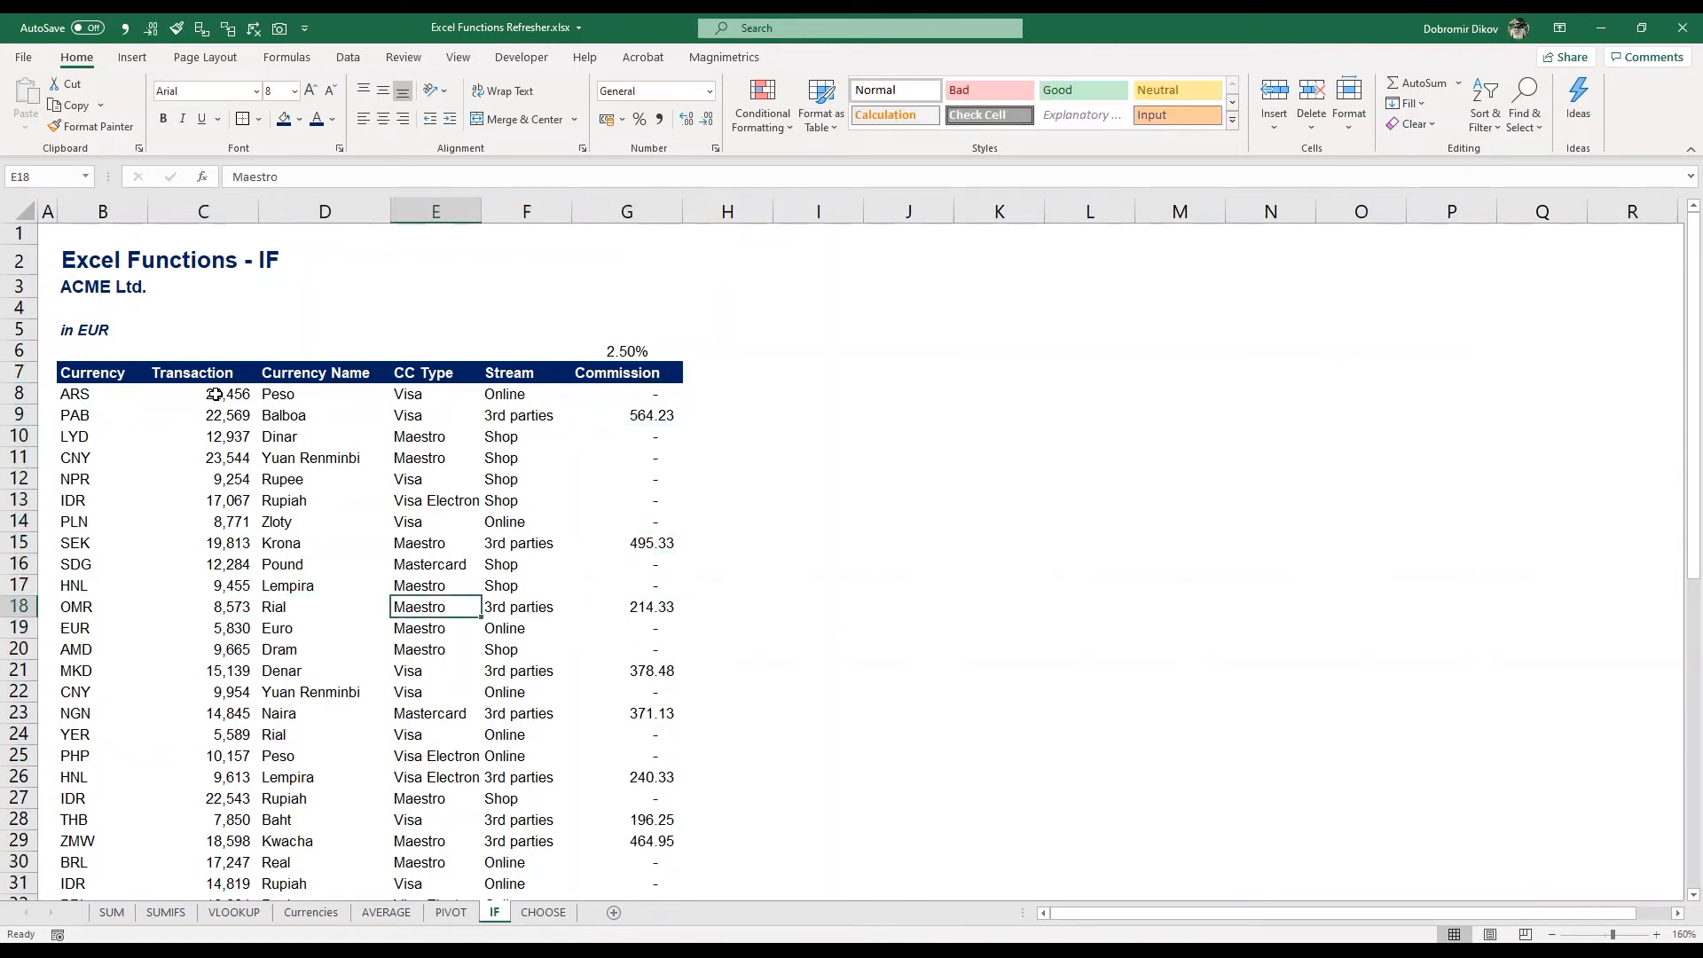
pyautogui.press('Left')
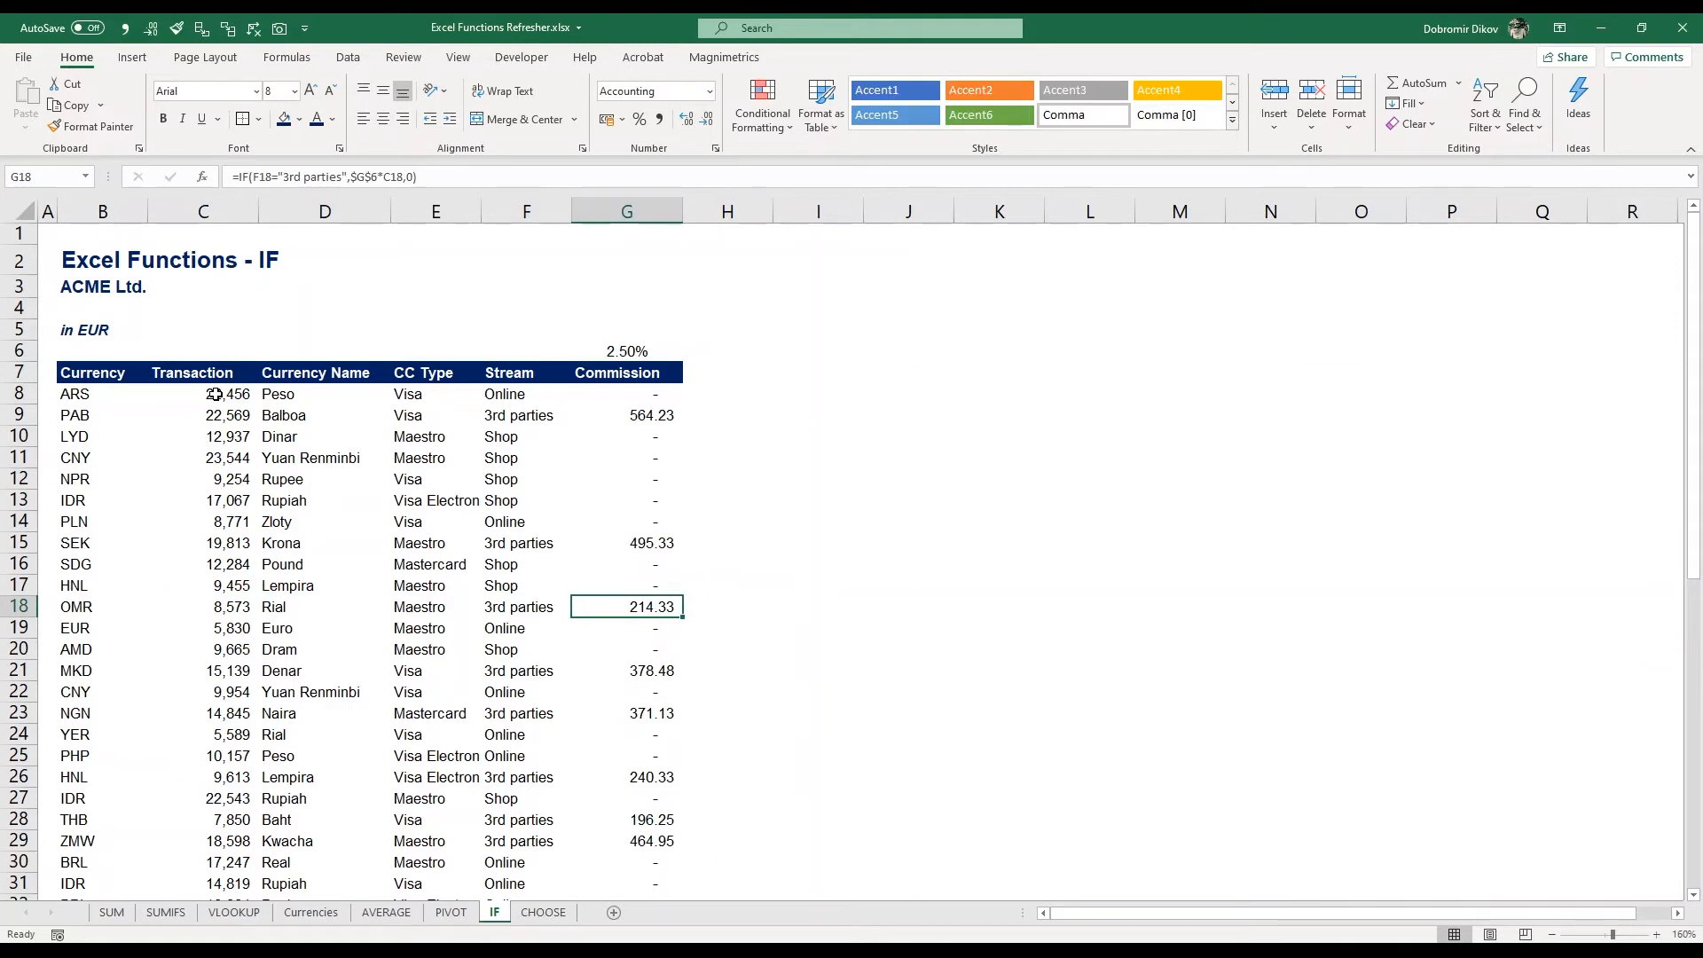
pyautogui.press('Up')
pyautogui.press('Up')
pyautogui.press('Up')
pyautogui.press('Up')
pyautogui.press('Up')
pyautogui.press('Up')
pyautogui.press('Up')
pyautogui.press('Up')
pyautogui.press('Up')
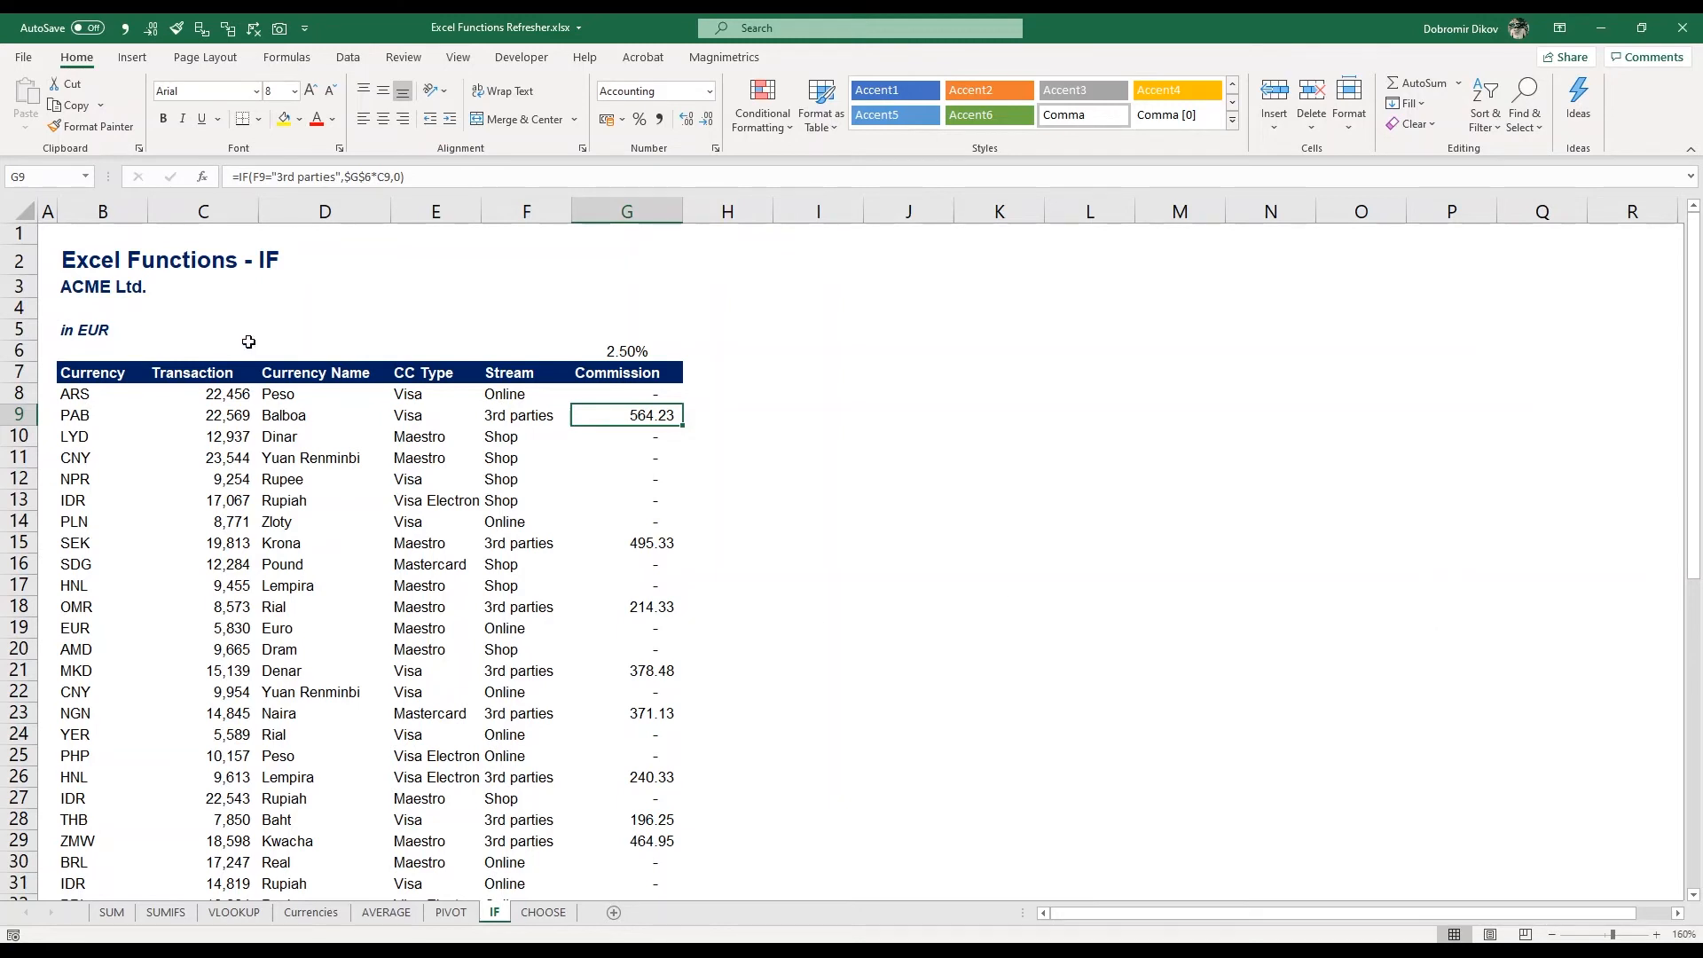
# Rename the sheet title to Excel Functions - IF, ROUND
pyautogui.click(115, 259)
pyautogui.press('F2')
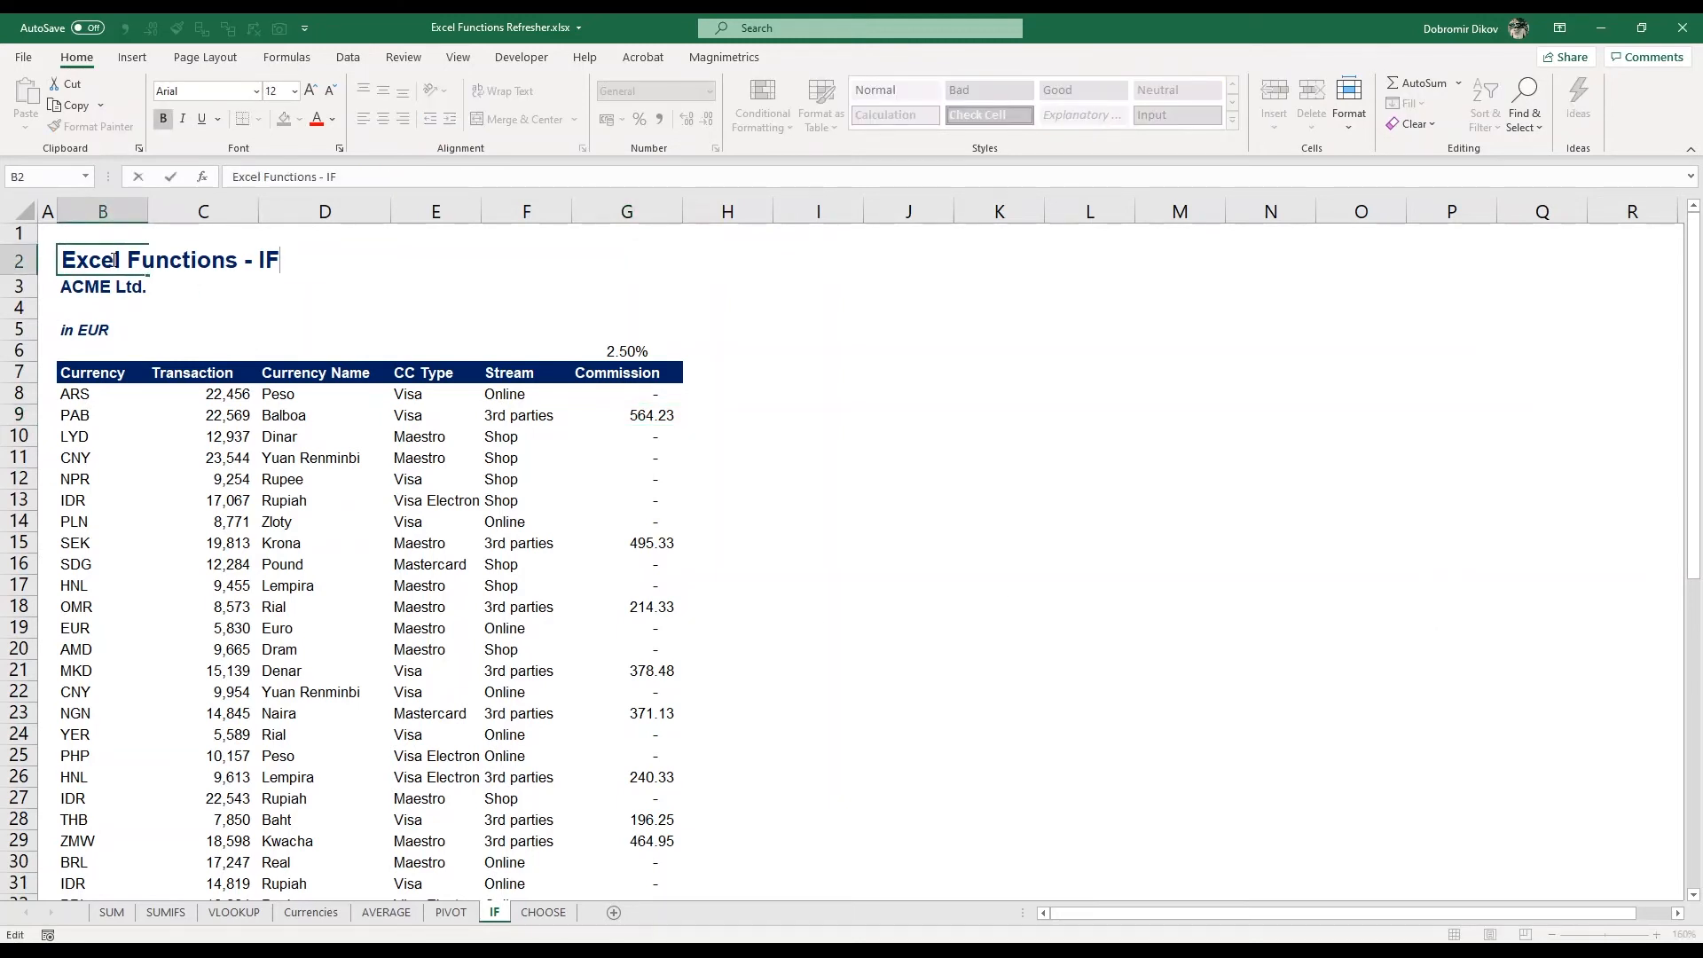
pyautogui.write(', ROUND')
pyautogui.press('Return')
pyautogui.press('Return')
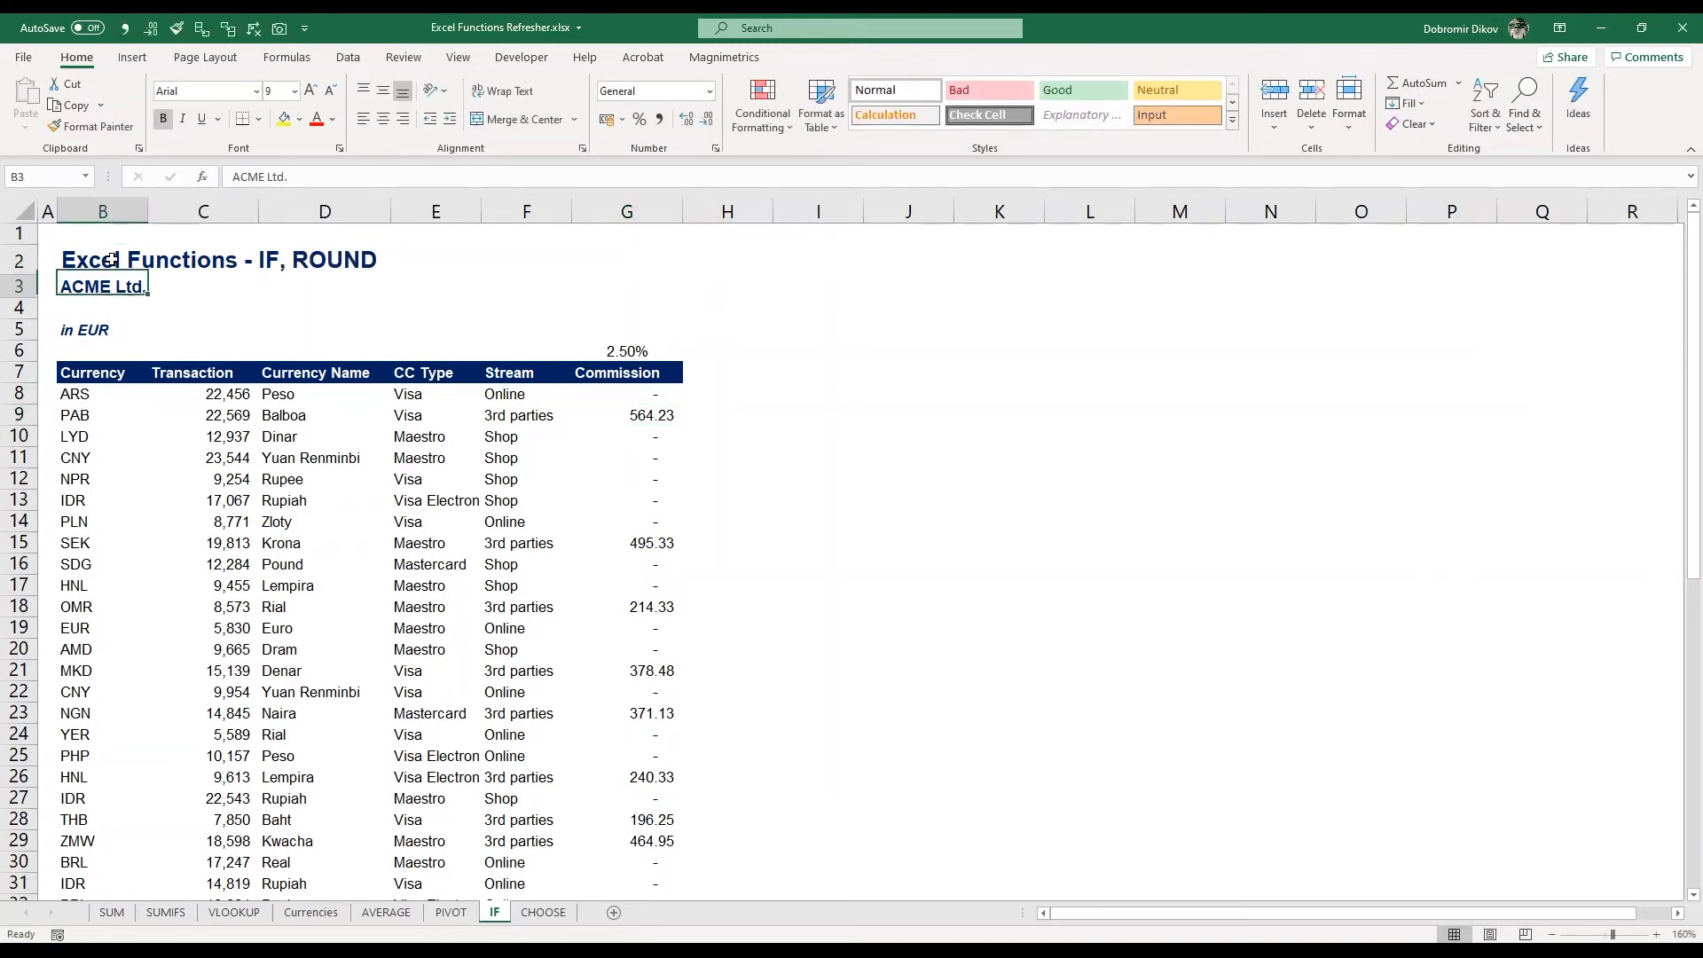
# Increase the decimal places of the commission column G8:G57 to five
pyautogui.press('Down')
pyautogui.press('Down')
pyautogui.press('Down')
pyautogui.press('Down')
pyautogui.hotkey('ctrl', 'Right')
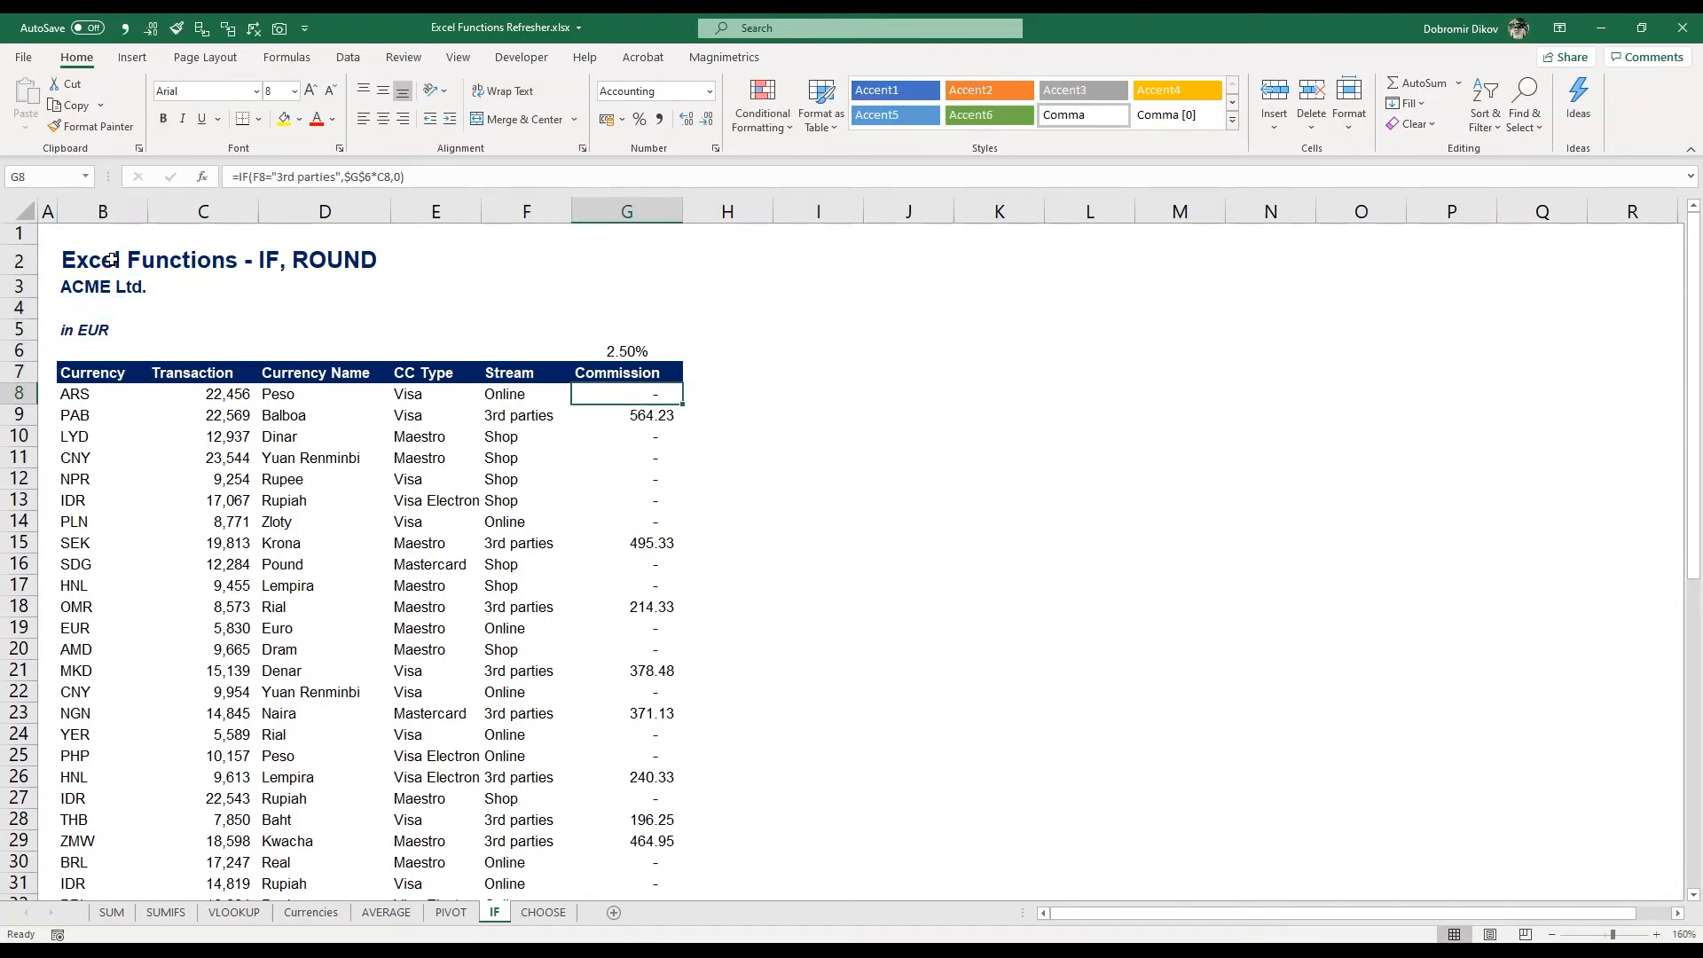
pyautogui.hotkey('ctrl', 'shift', 'Down')
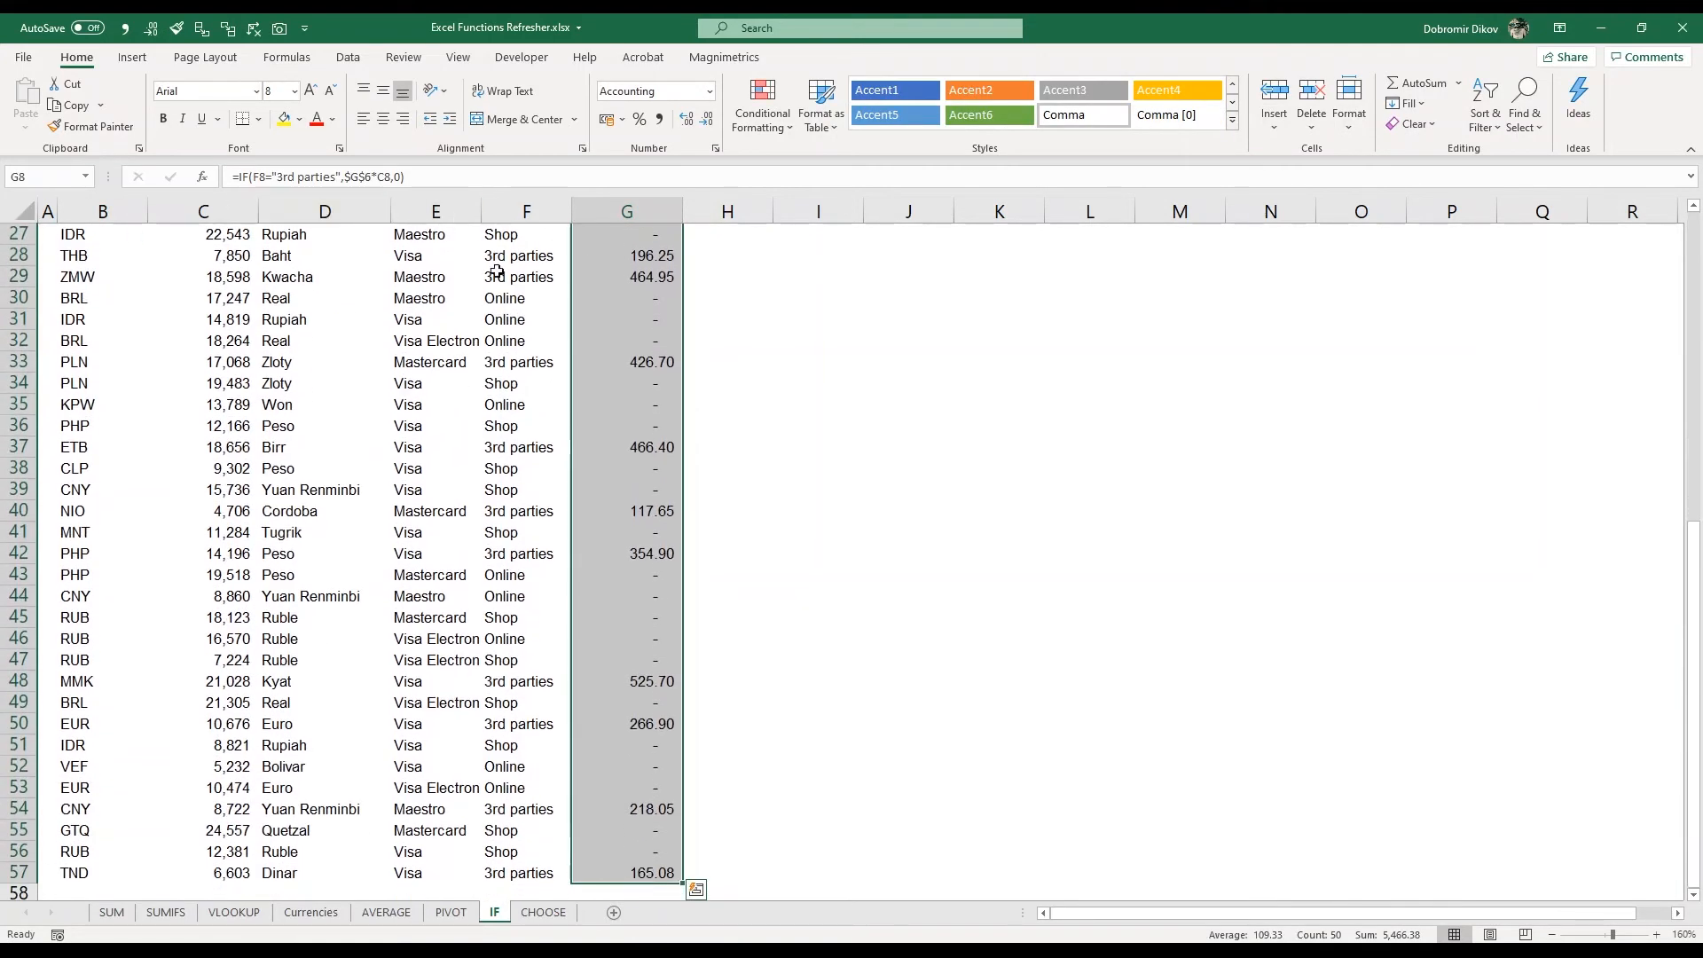
pyautogui.click(686, 119)
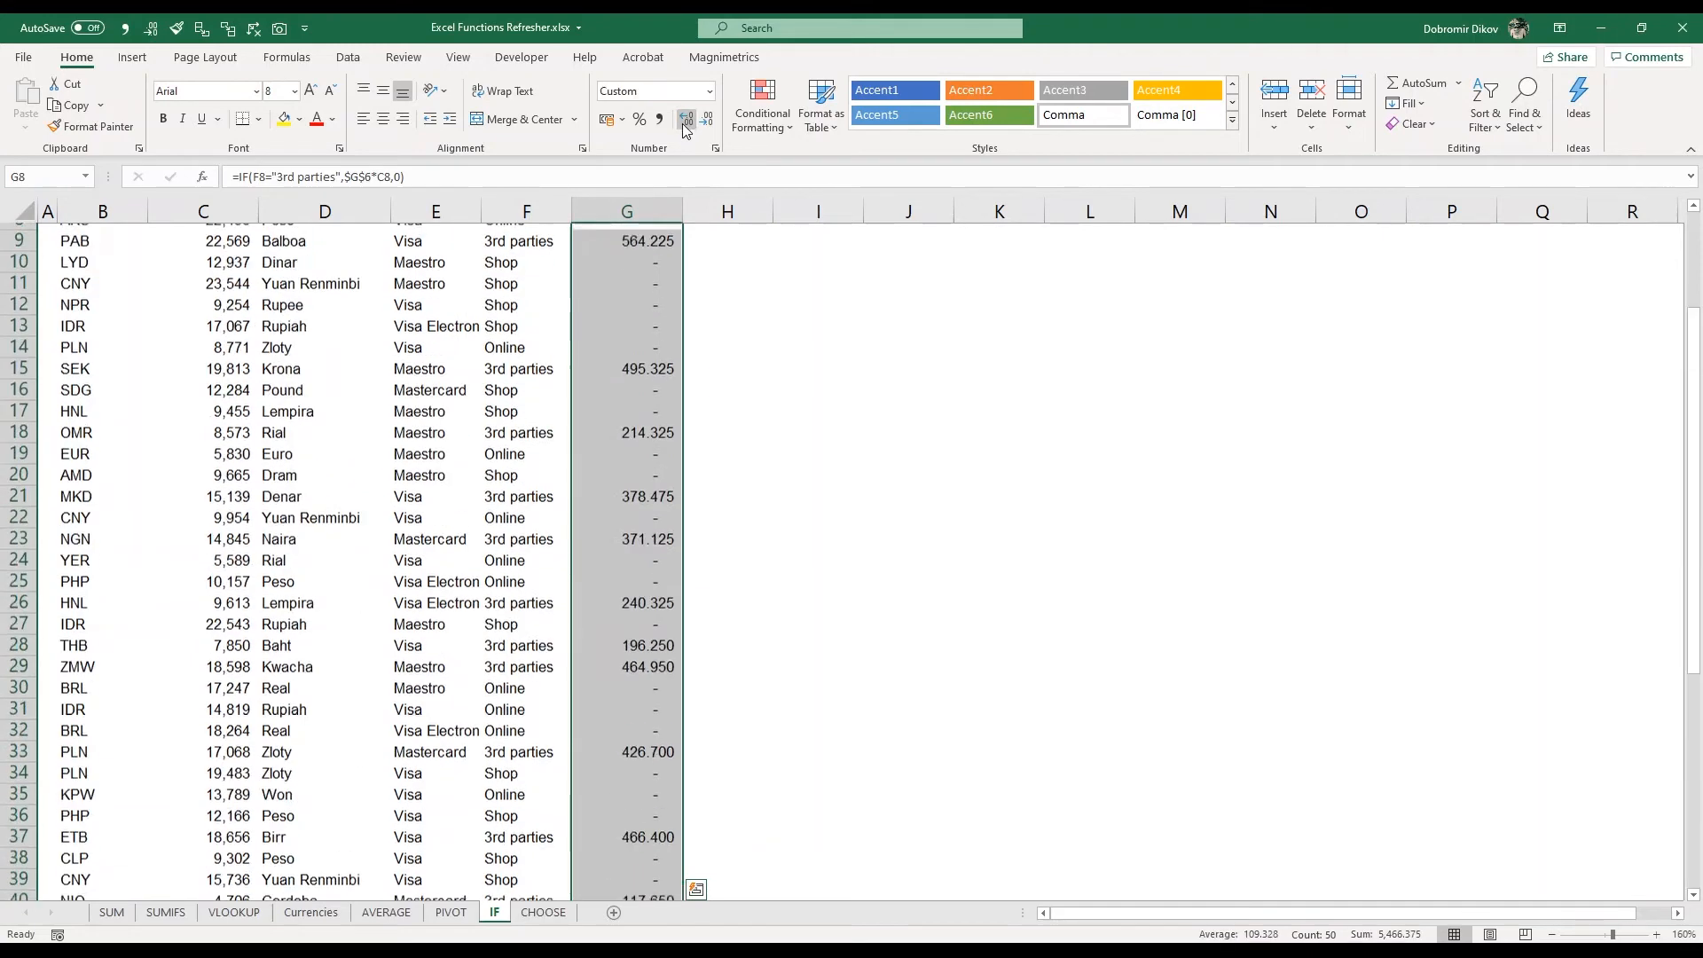
pyautogui.click(686, 120)
pyautogui.click(686, 119)
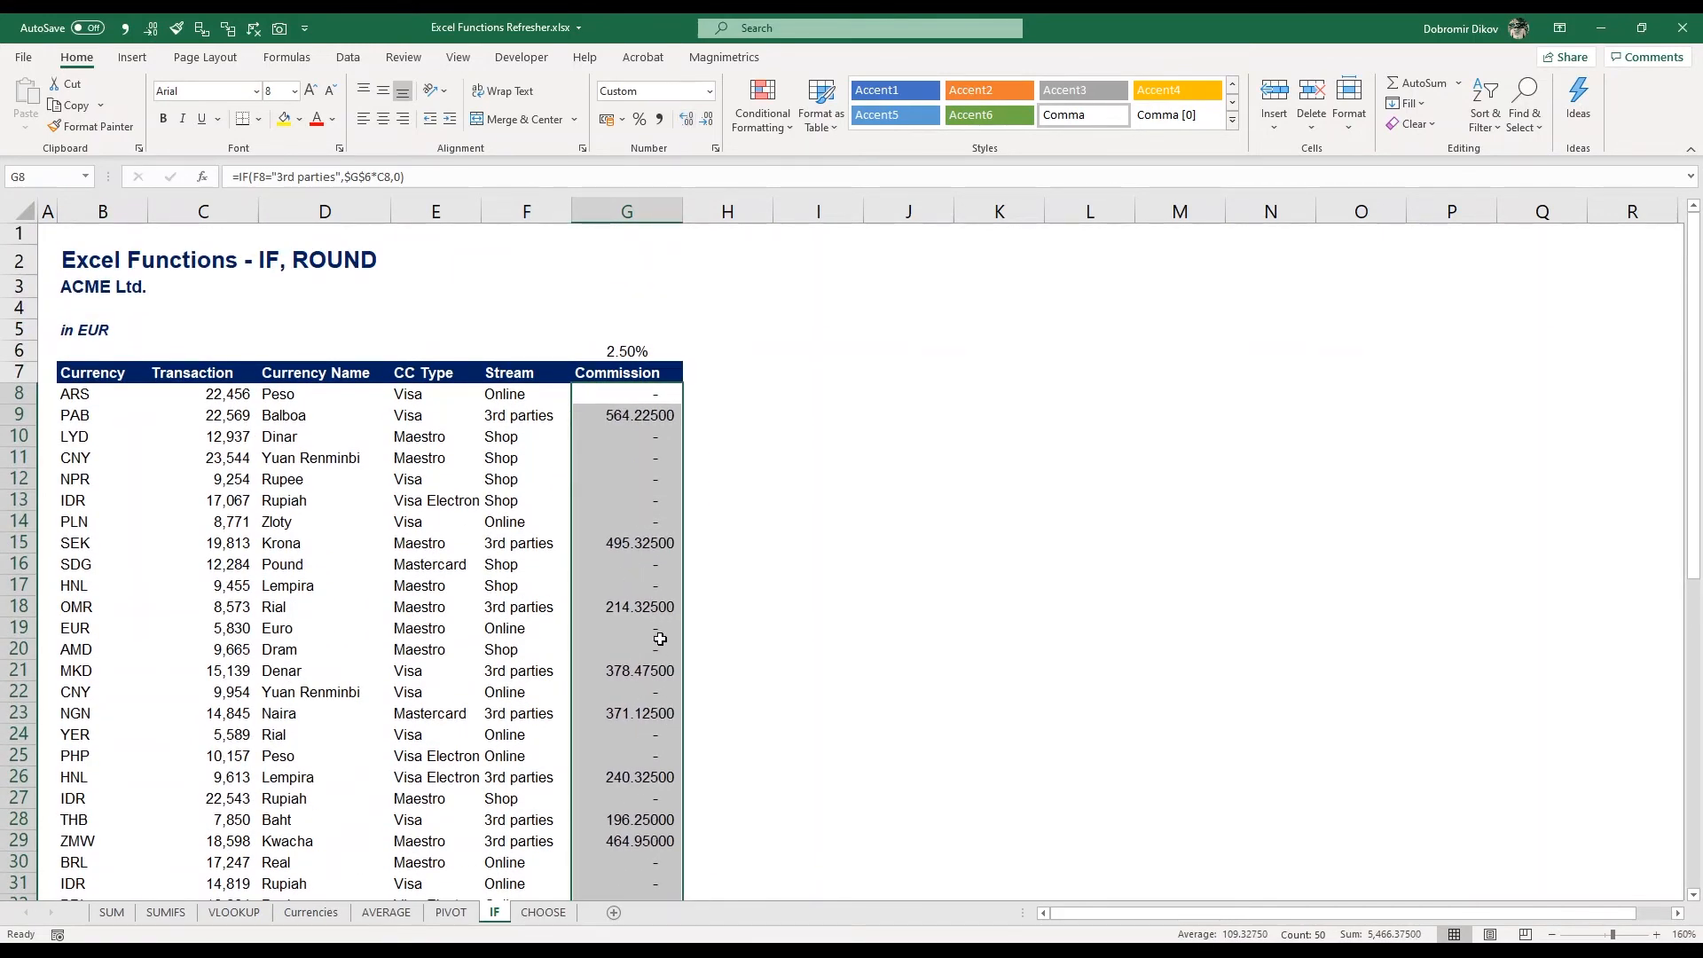
# In G8, wrap the commission formula in ROUND with 2 digits: =ROUND(IF(F8="3rd parties",$G$6*C8,0),2)
pyautogui.scroll(-4, 660, 638)
pyautogui.scroll(4, 660, 638)
pyautogui.click(645, 395)
pyautogui.press('Down')
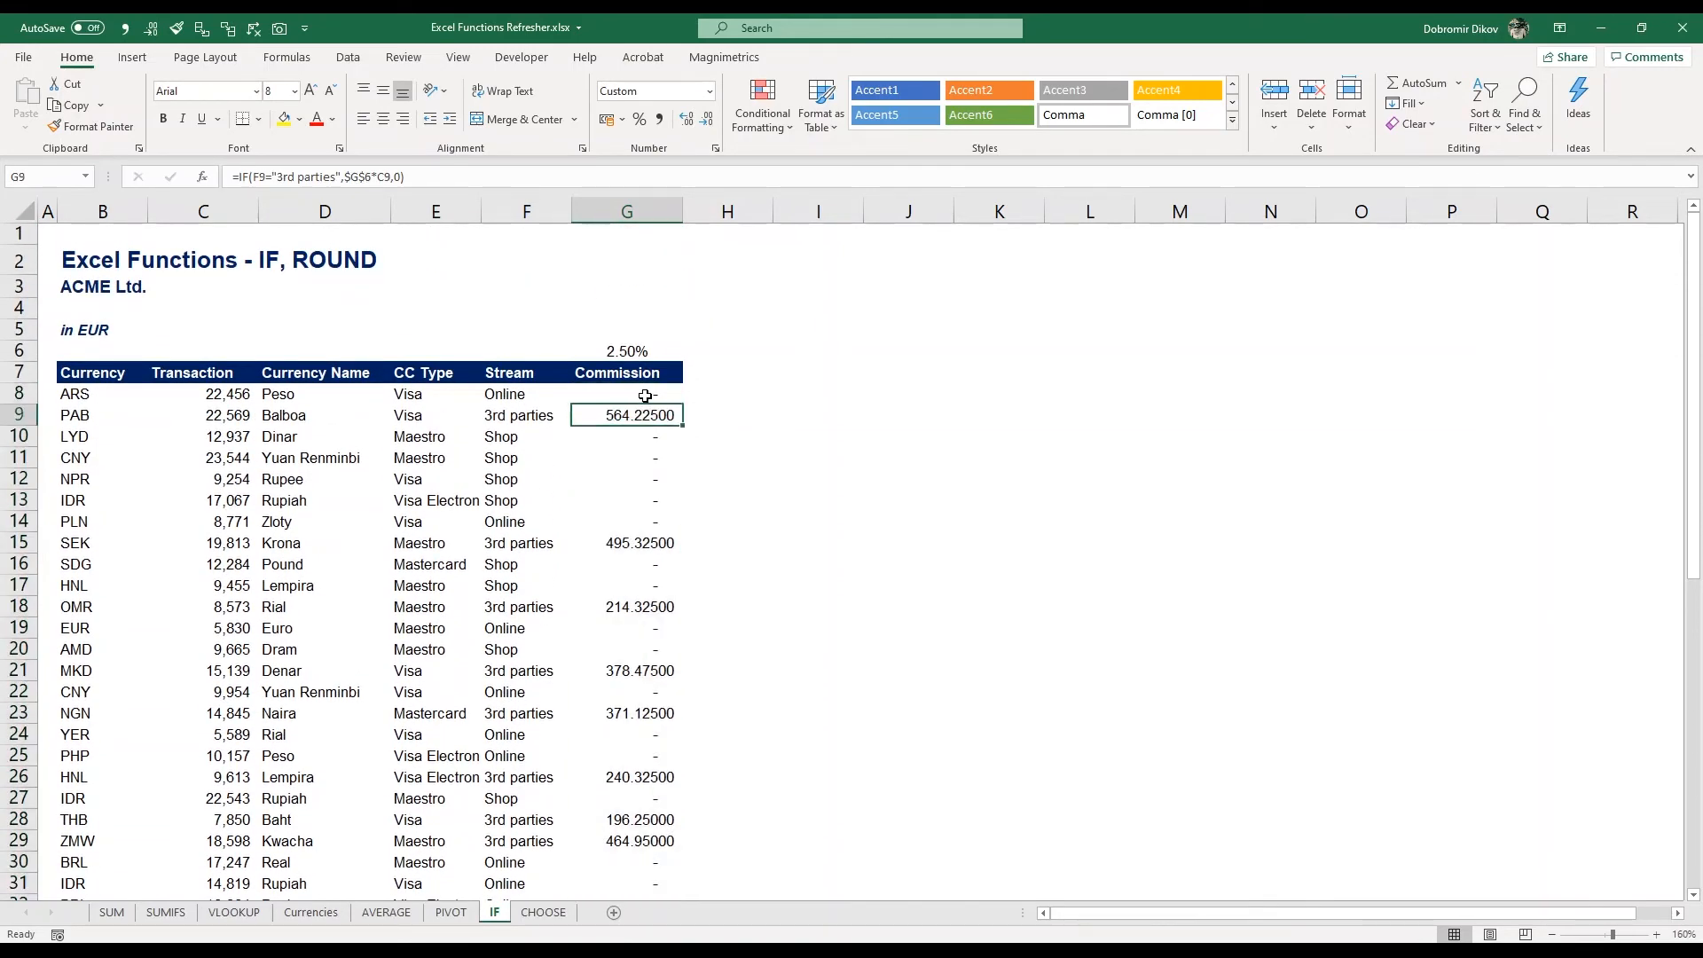
pyautogui.press('Up')
pyautogui.press('Down')
pyautogui.press('Up')
pyautogui.press('F2')
pyautogui.press('Left')
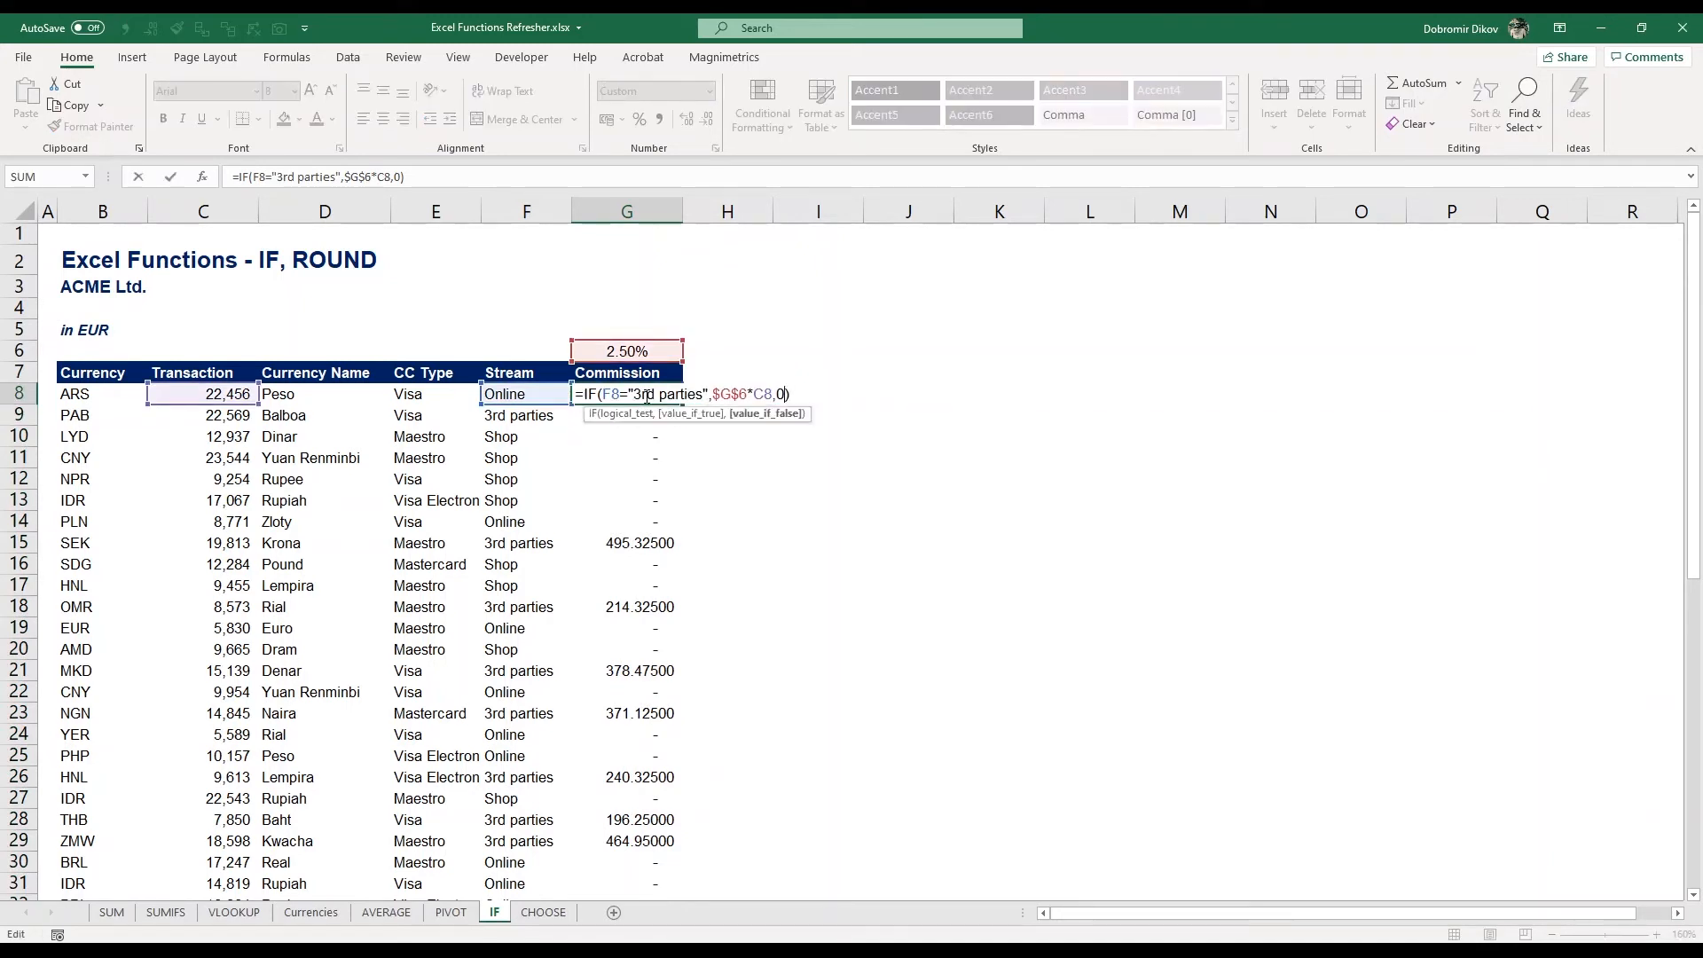
pyautogui.press('Home')
pyautogui.write('ROUND(')
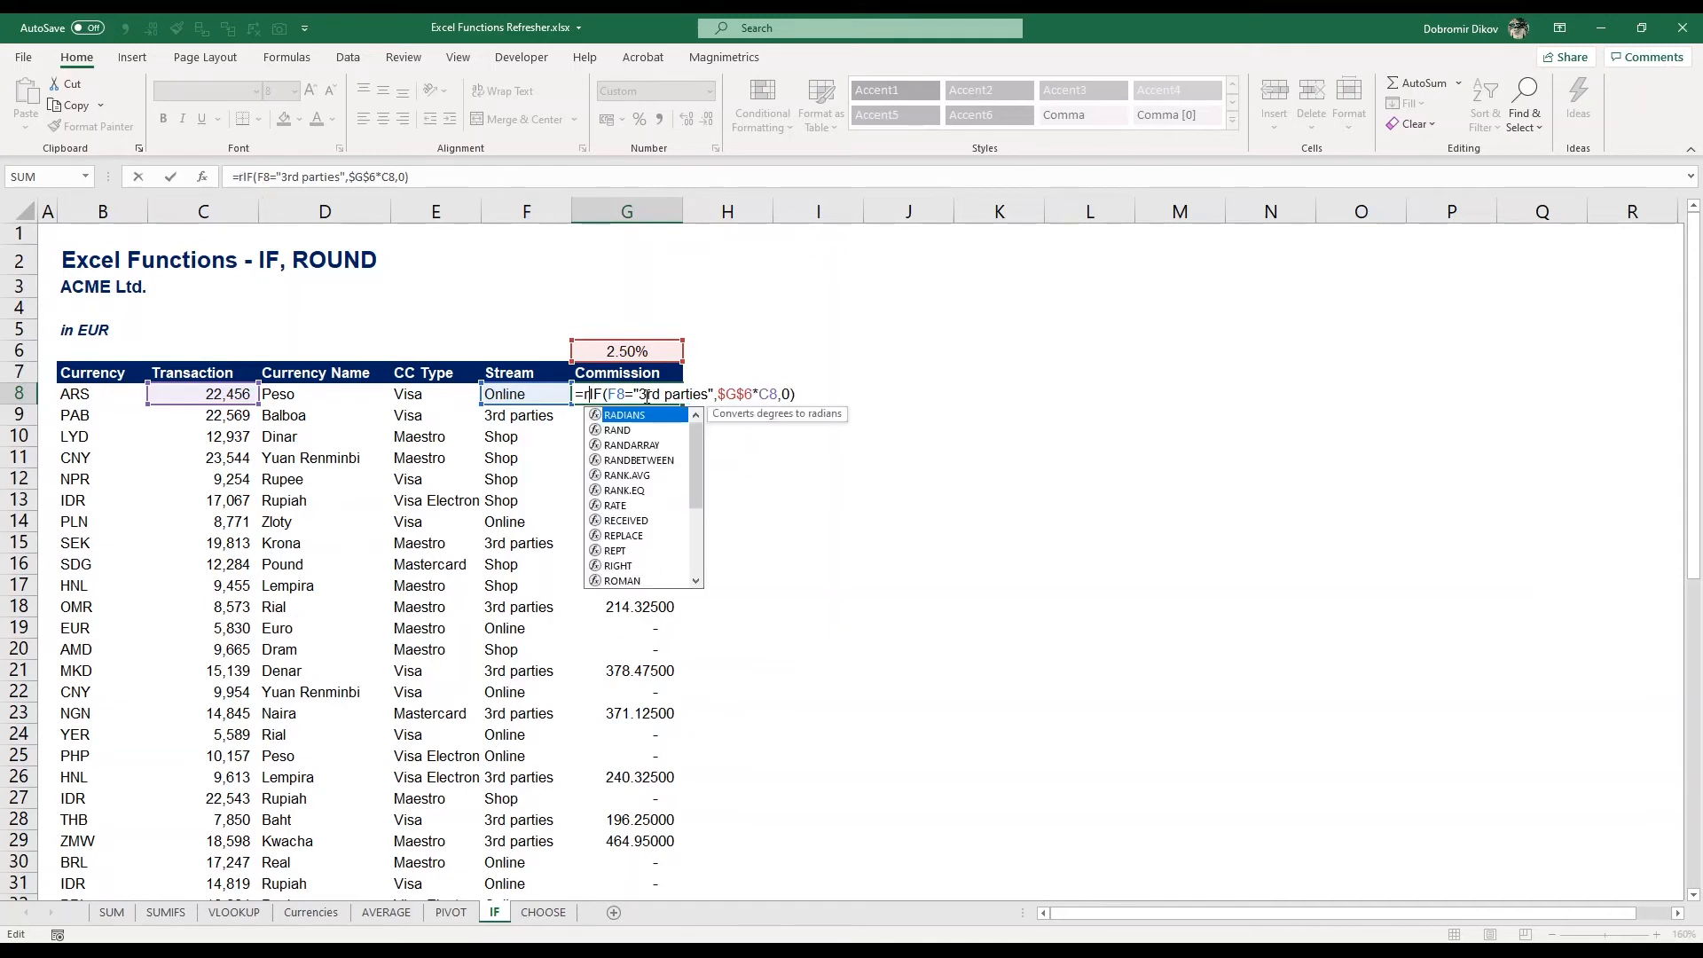
pyautogui.press('End')
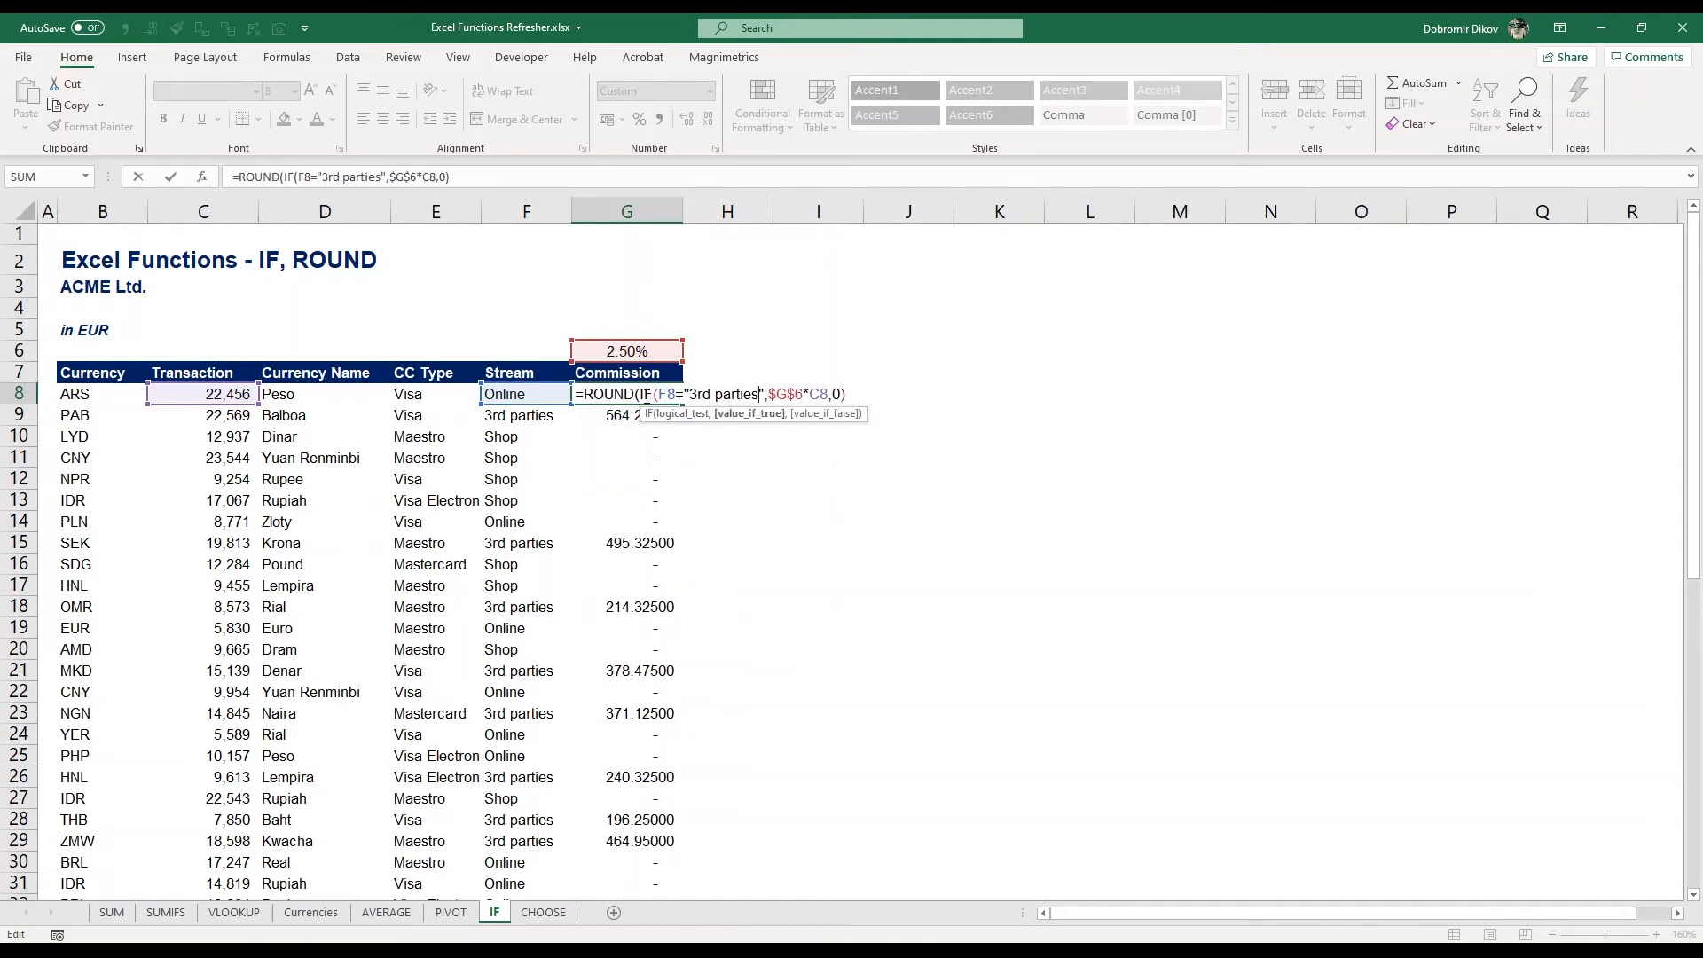
pyautogui.write(',')
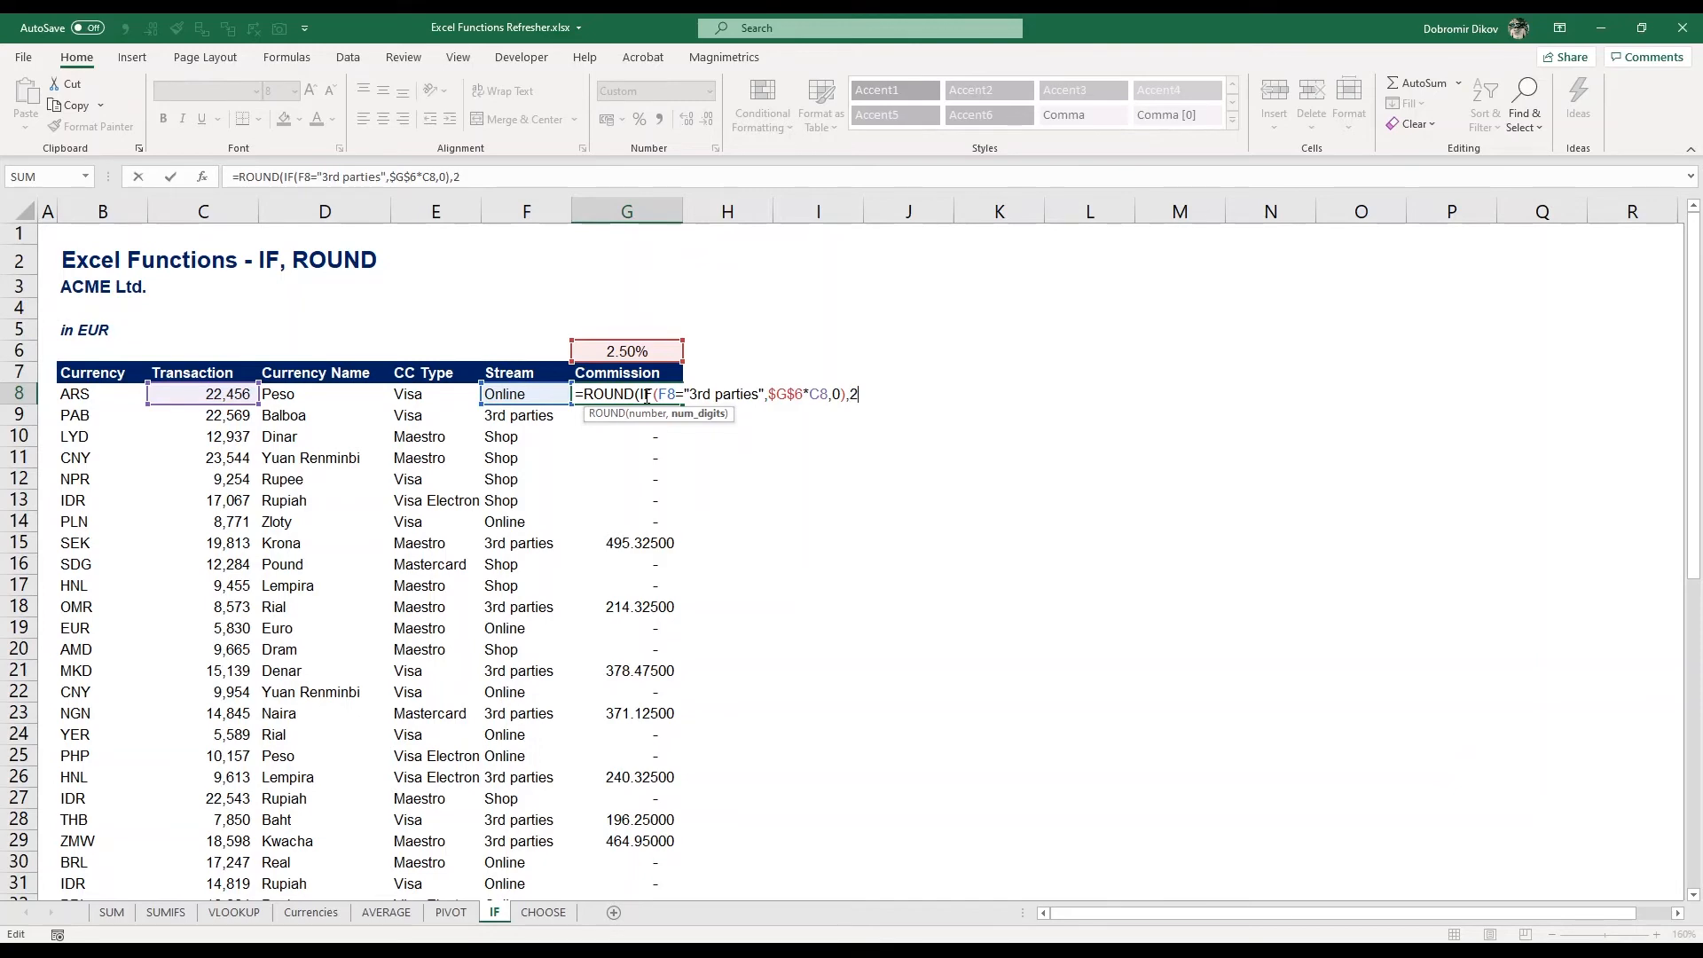
pyautogui.write('2)')
pyautogui.press('Return')
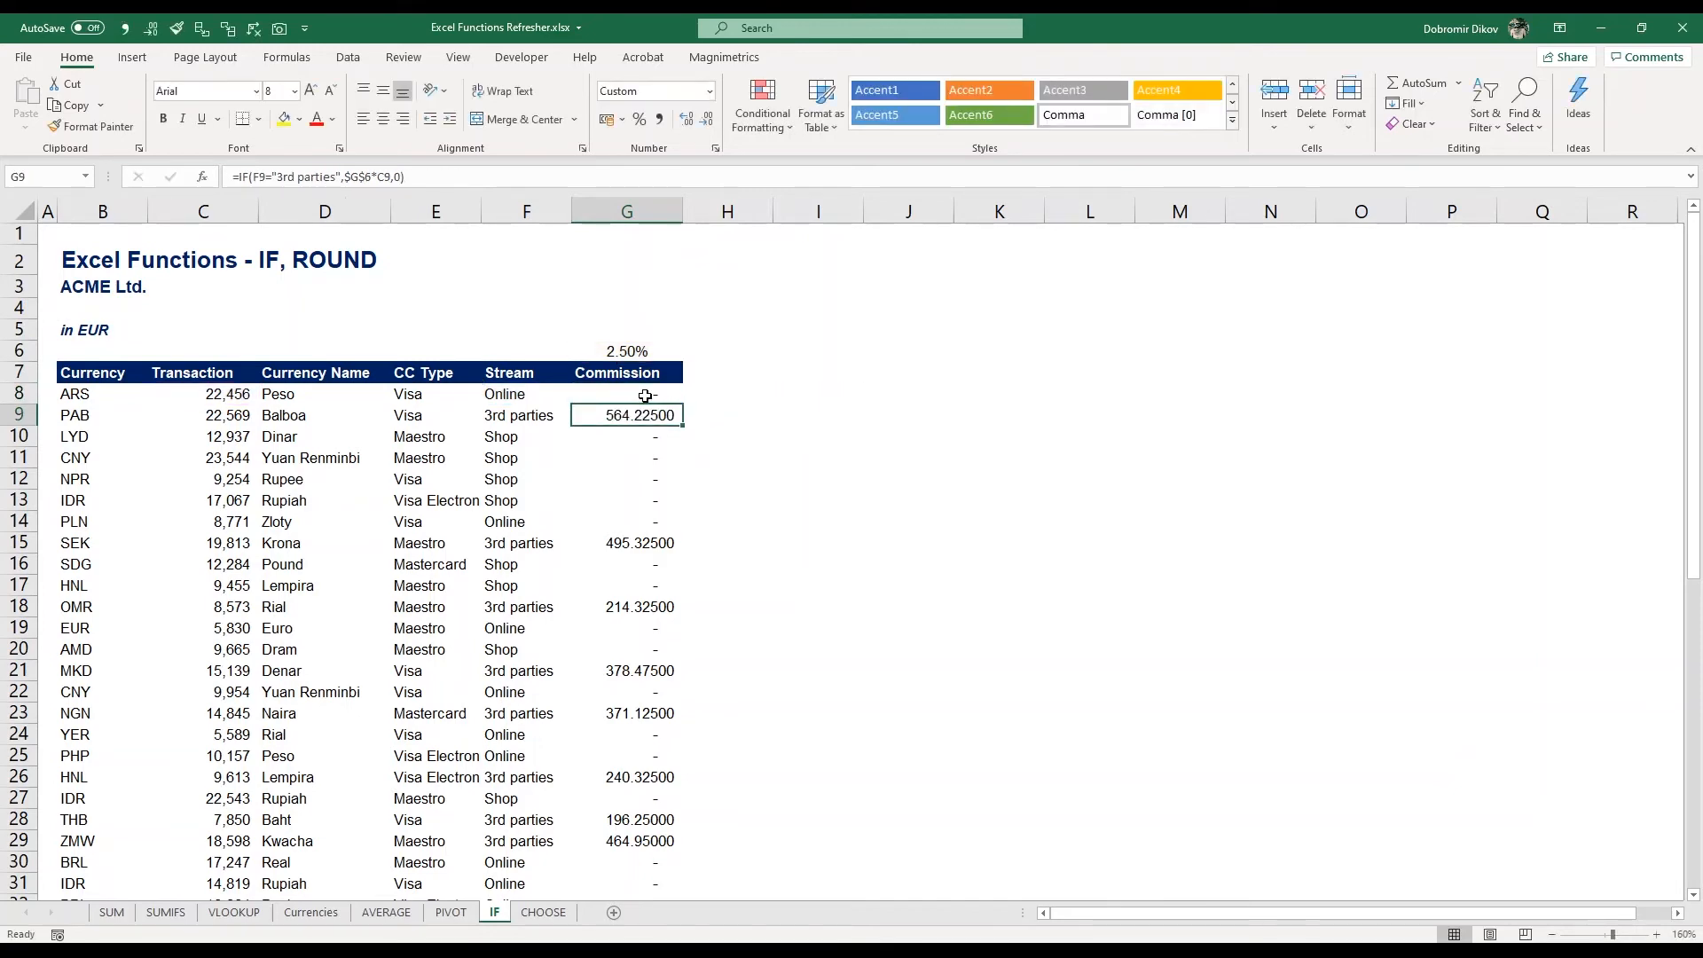
# Copy the ROUND commission formula down the column through G57
pyautogui.click(645, 396)
pyautogui.hotkey('ctrl', 'shift', 'Down')
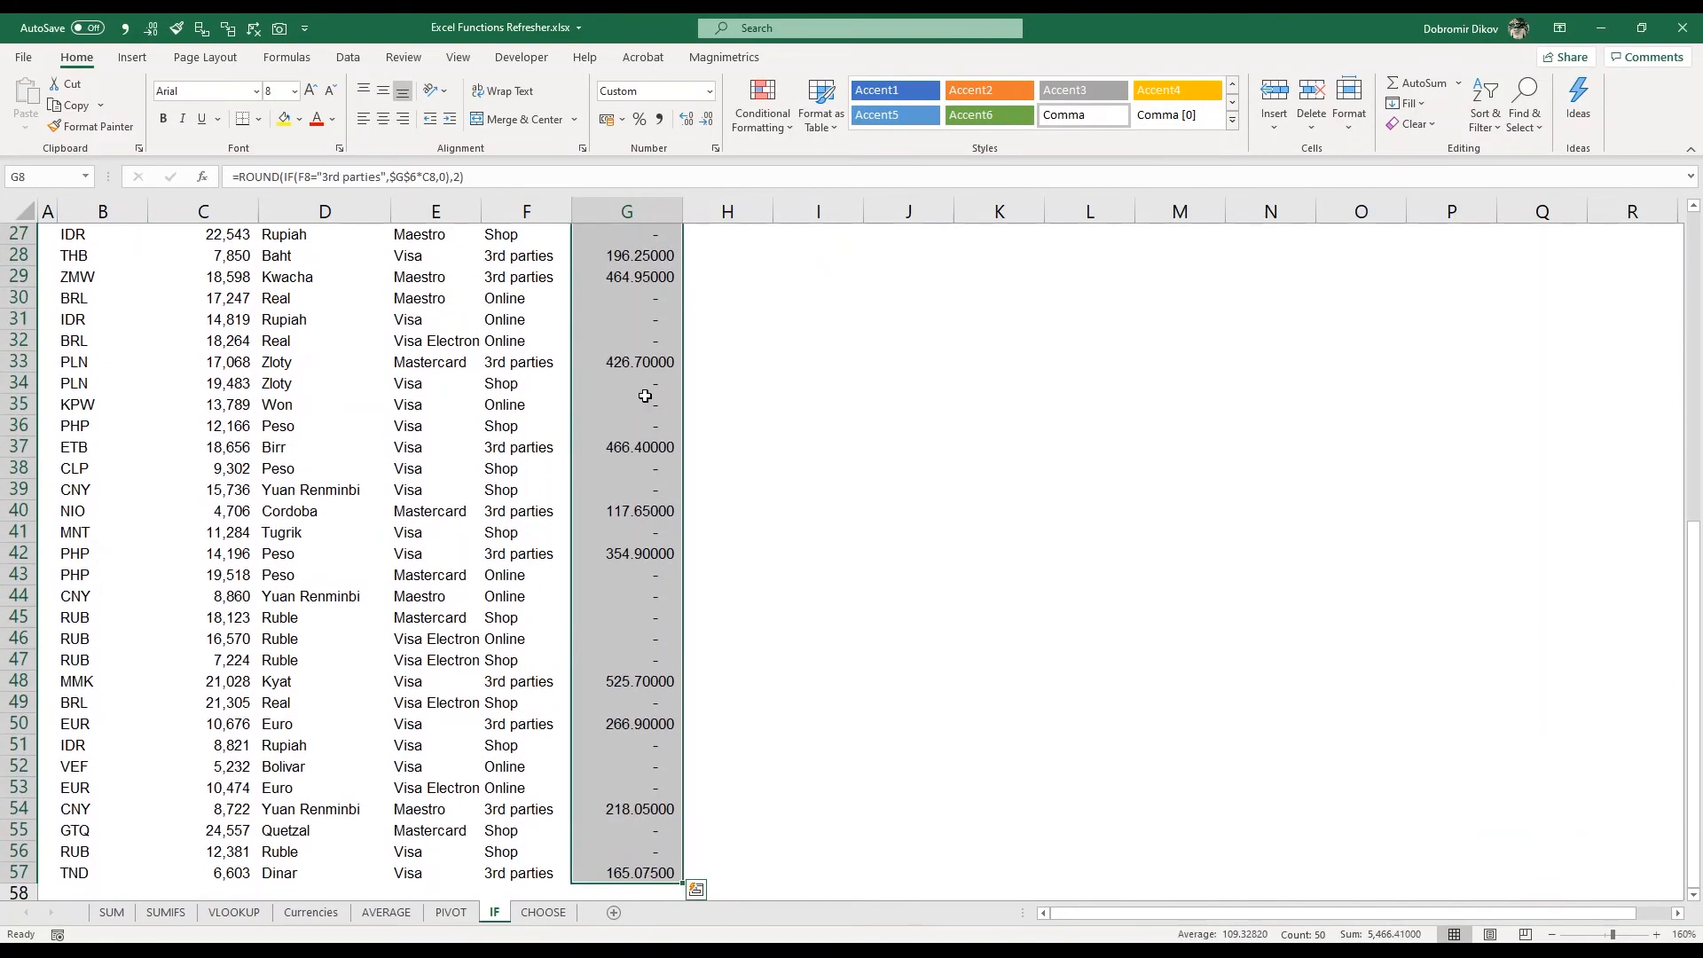
pyautogui.scroll(9, 644, 395)
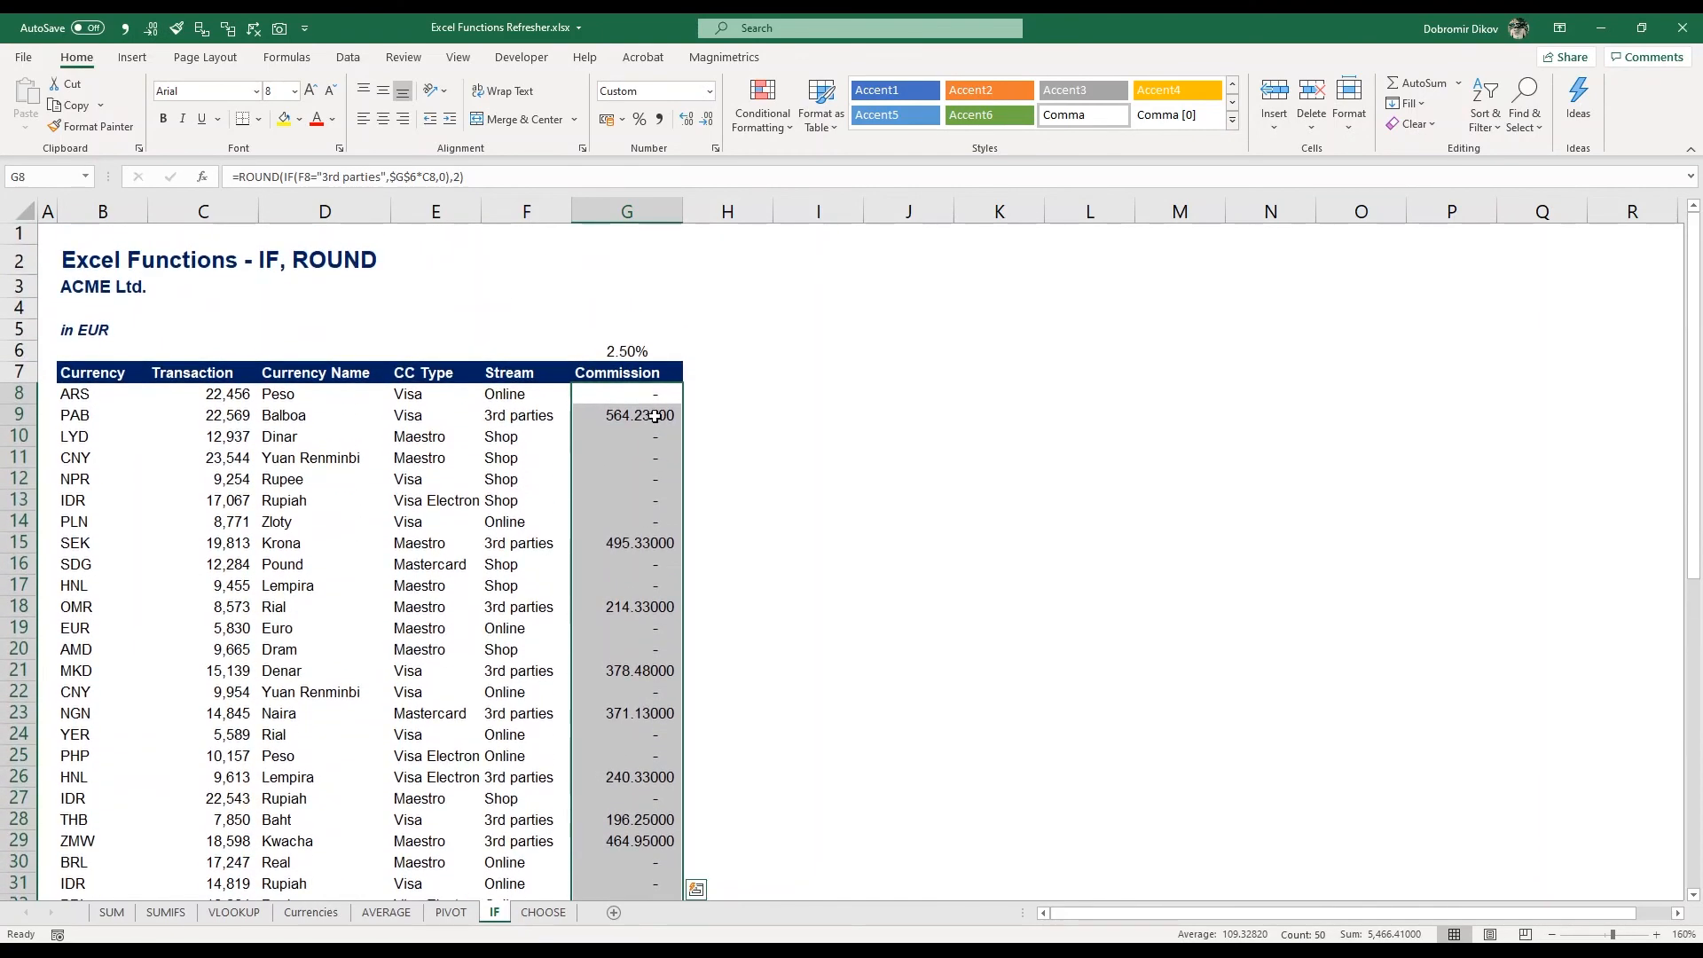
pyautogui.moveTo(650, 412); pyautogui.dragTo(653, 426)
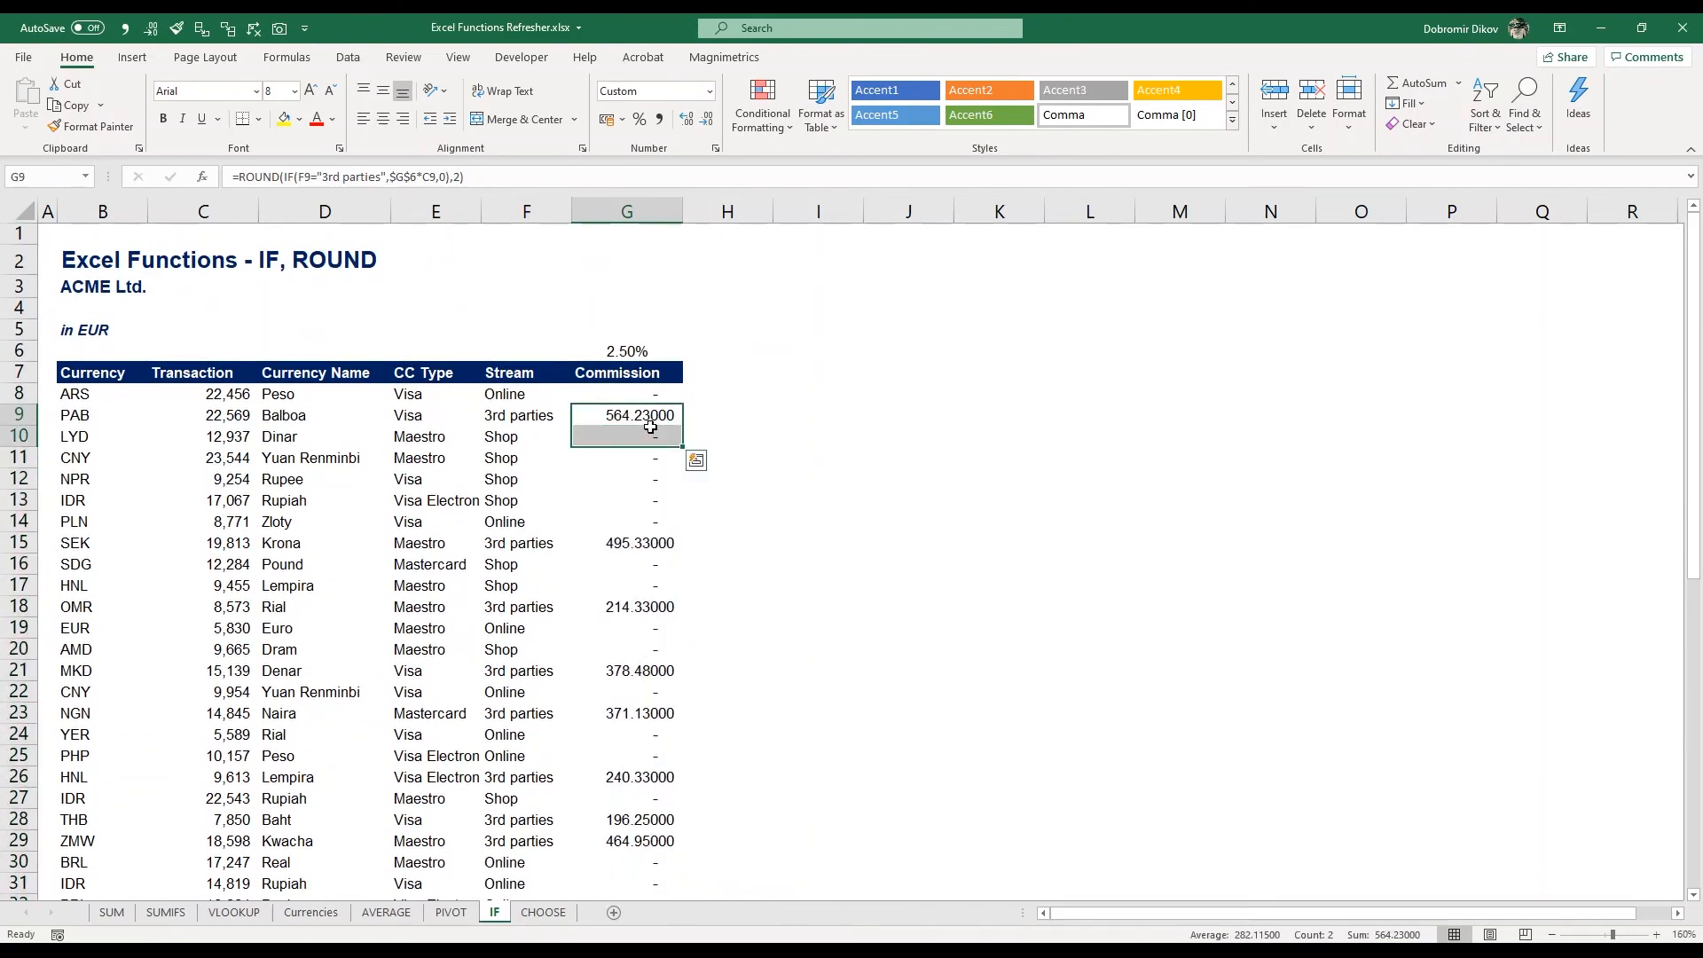
pyautogui.click(655, 398)
pyautogui.hotkey('ctrl', 'shift', 'Down')
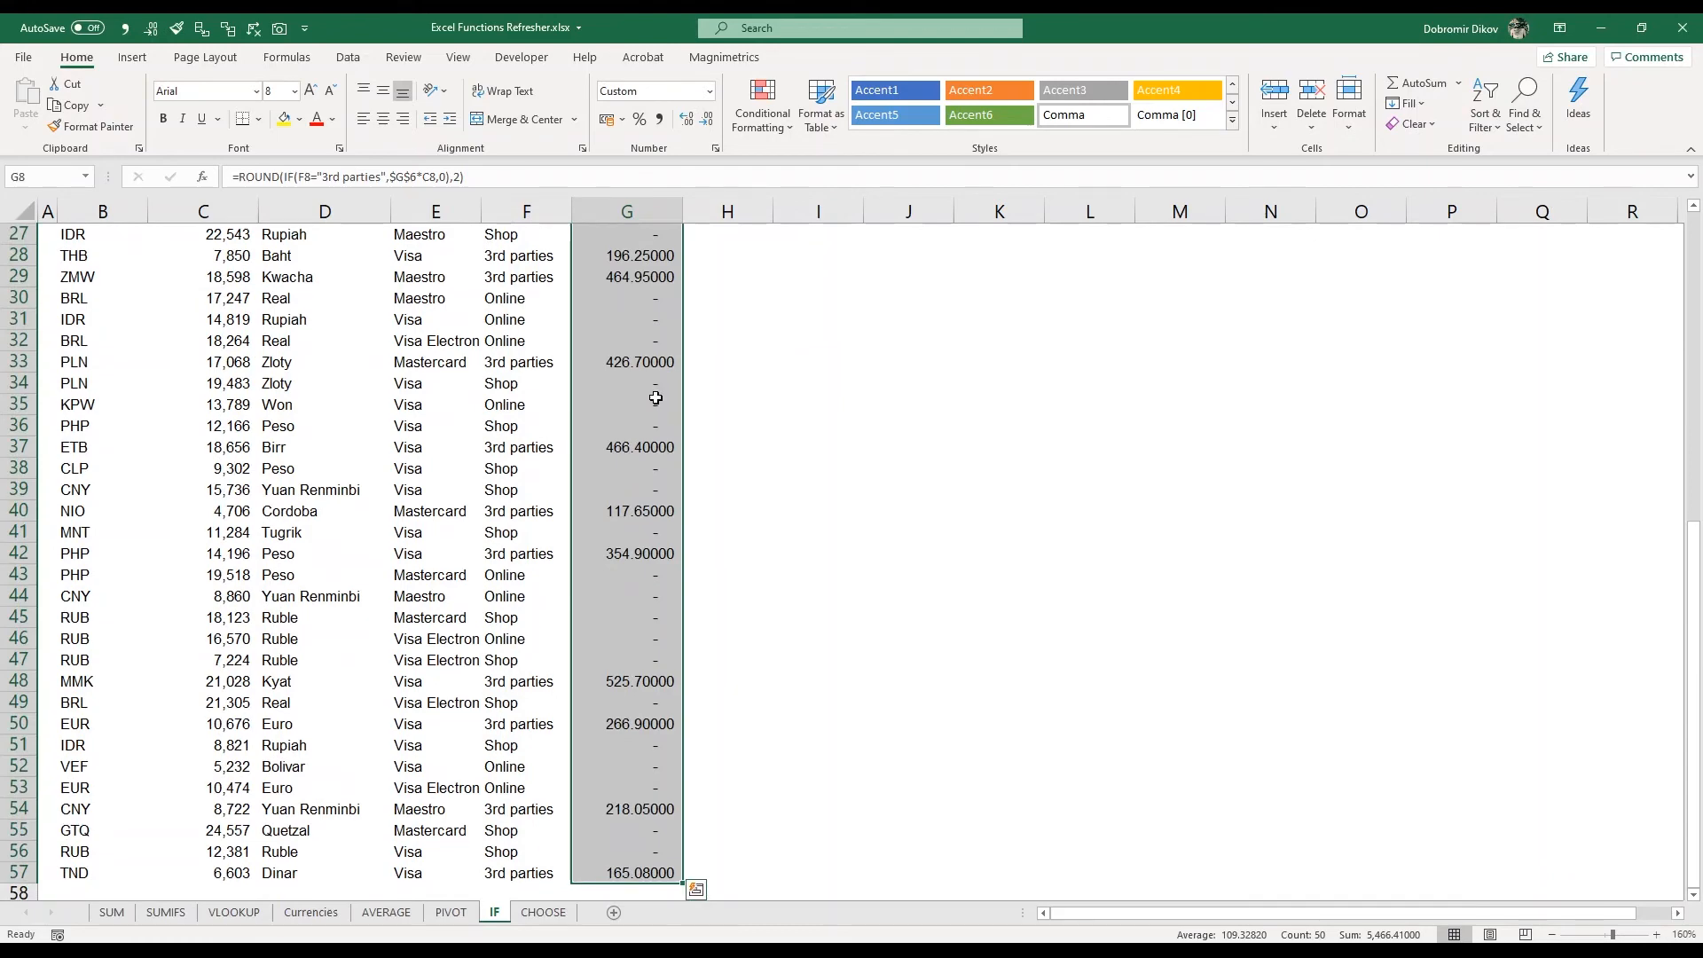
# Reapply accounting number format to the commission values G8:G57
pyautogui.hotkey('alt', '1')
pyautogui.scroll(9, 656, 398)
pyautogui.press('Up')
pyautogui.press('Up')
pyautogui.press('Down')
pyautogui.press('Down')
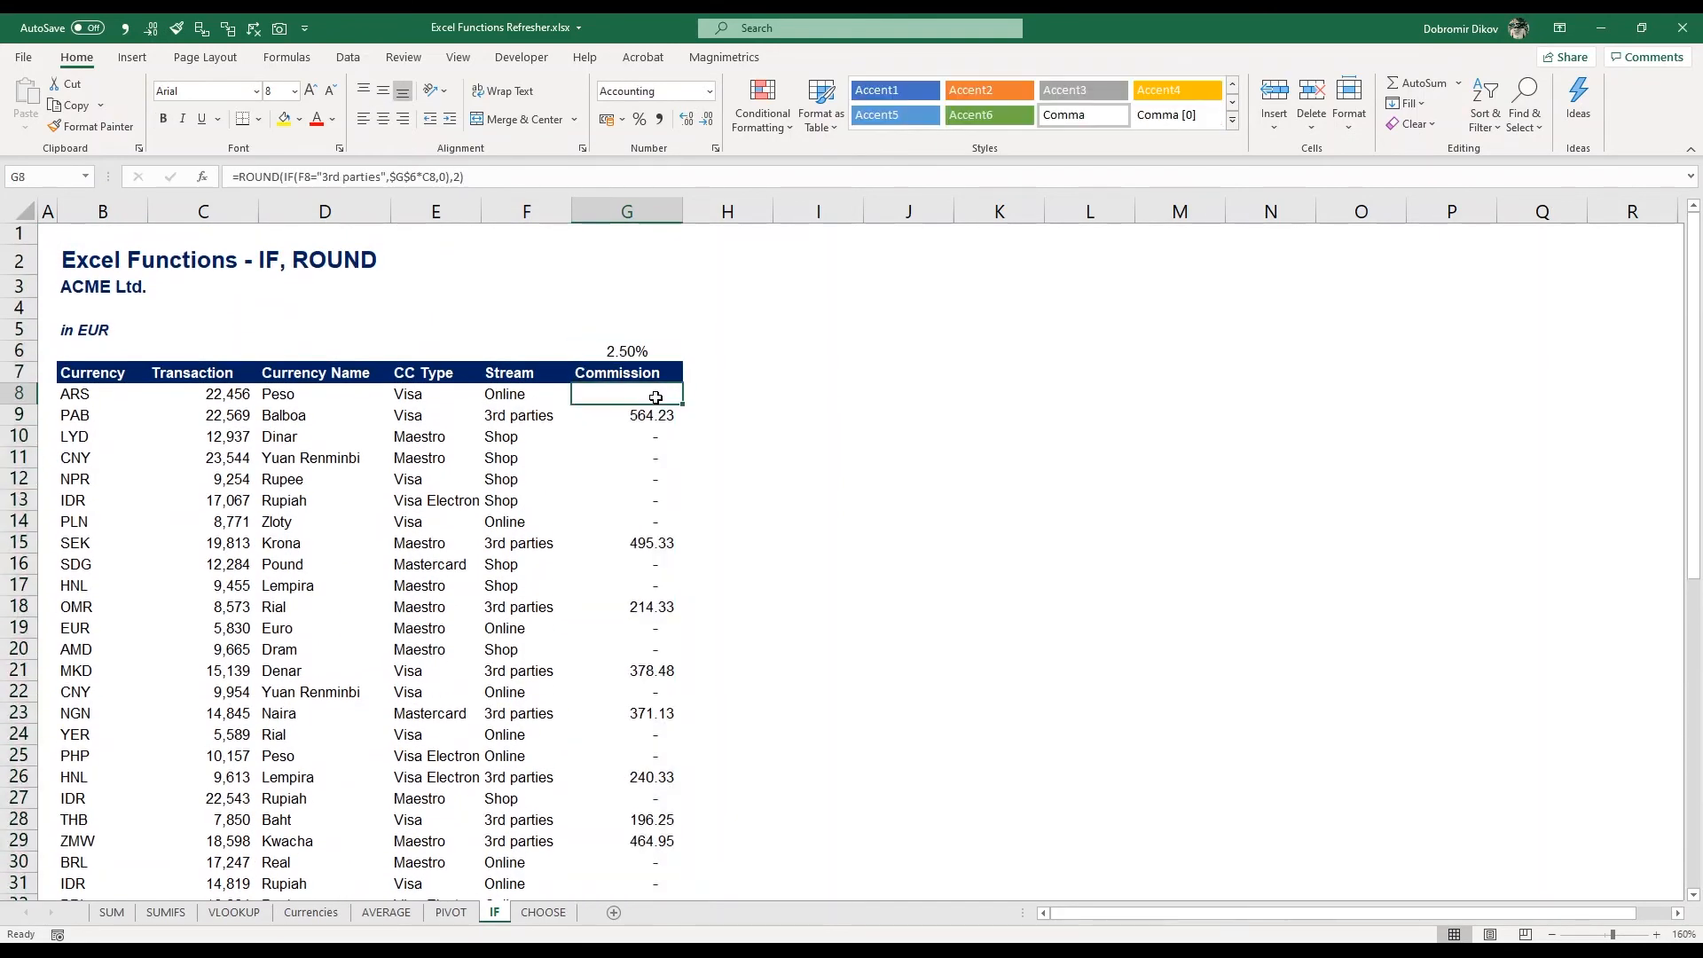
# Enter the labels roundup in I8 and rounddown in I9
pyautogui.press('Right')
pyautogui.press('Right')
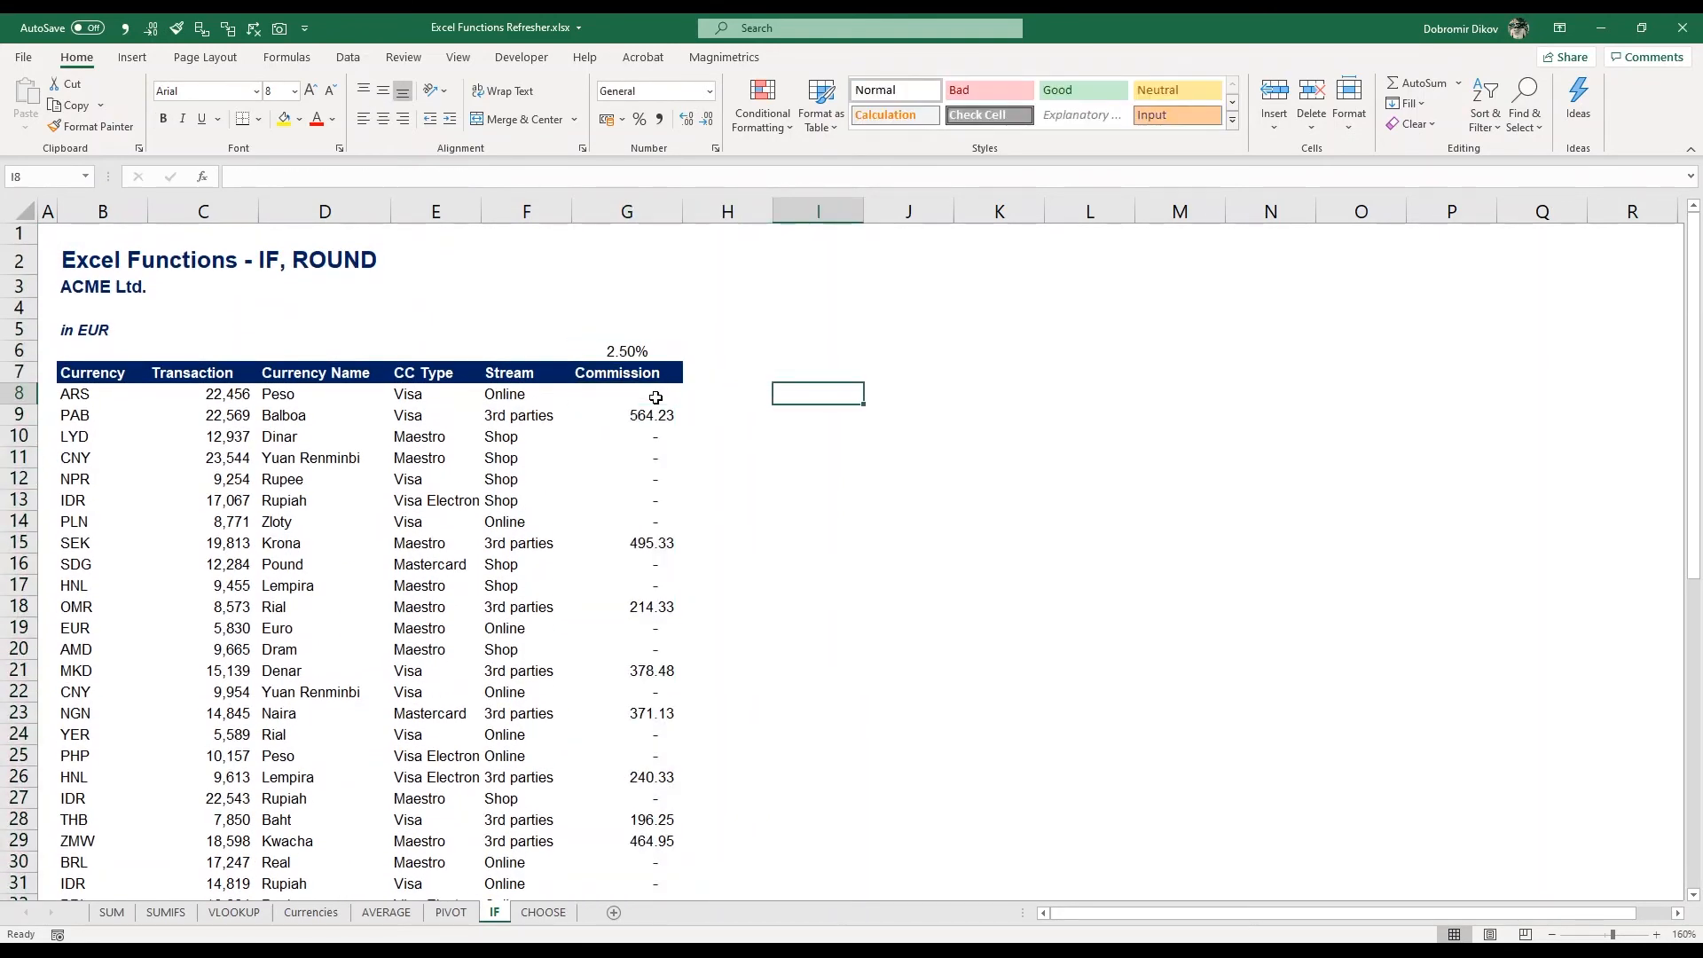
pyautogui.write('rou')
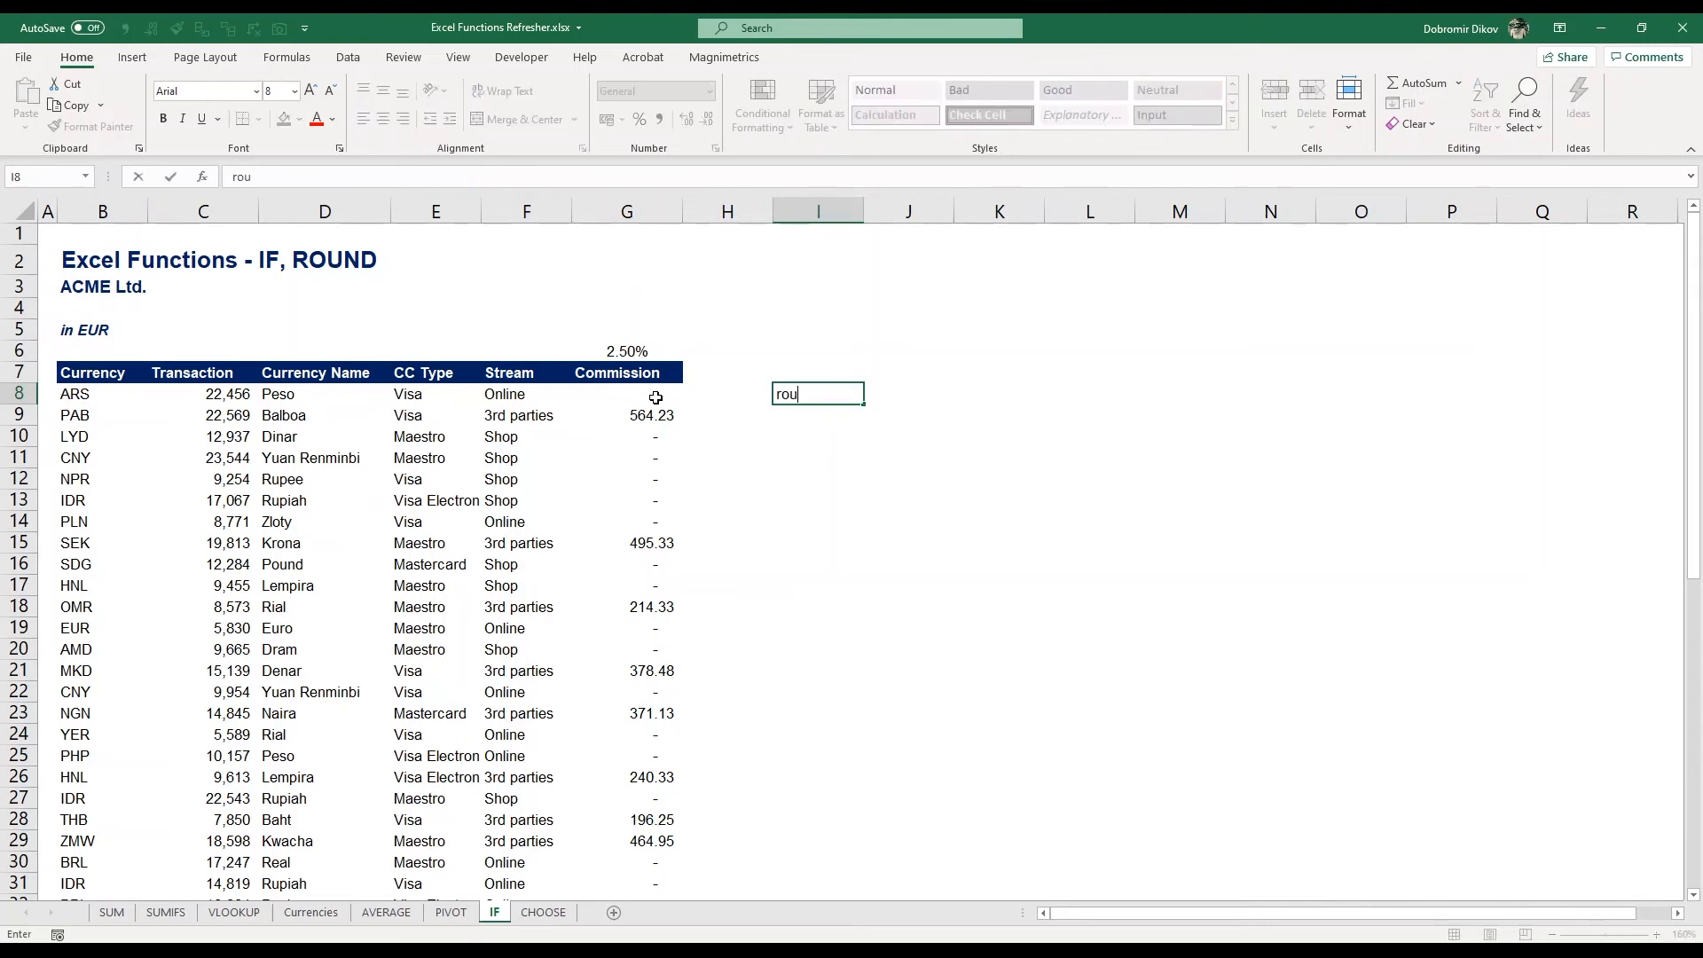
pyautogui.write('ndup')
pyautogui.press('Return')
pyautogui.write('roundd')
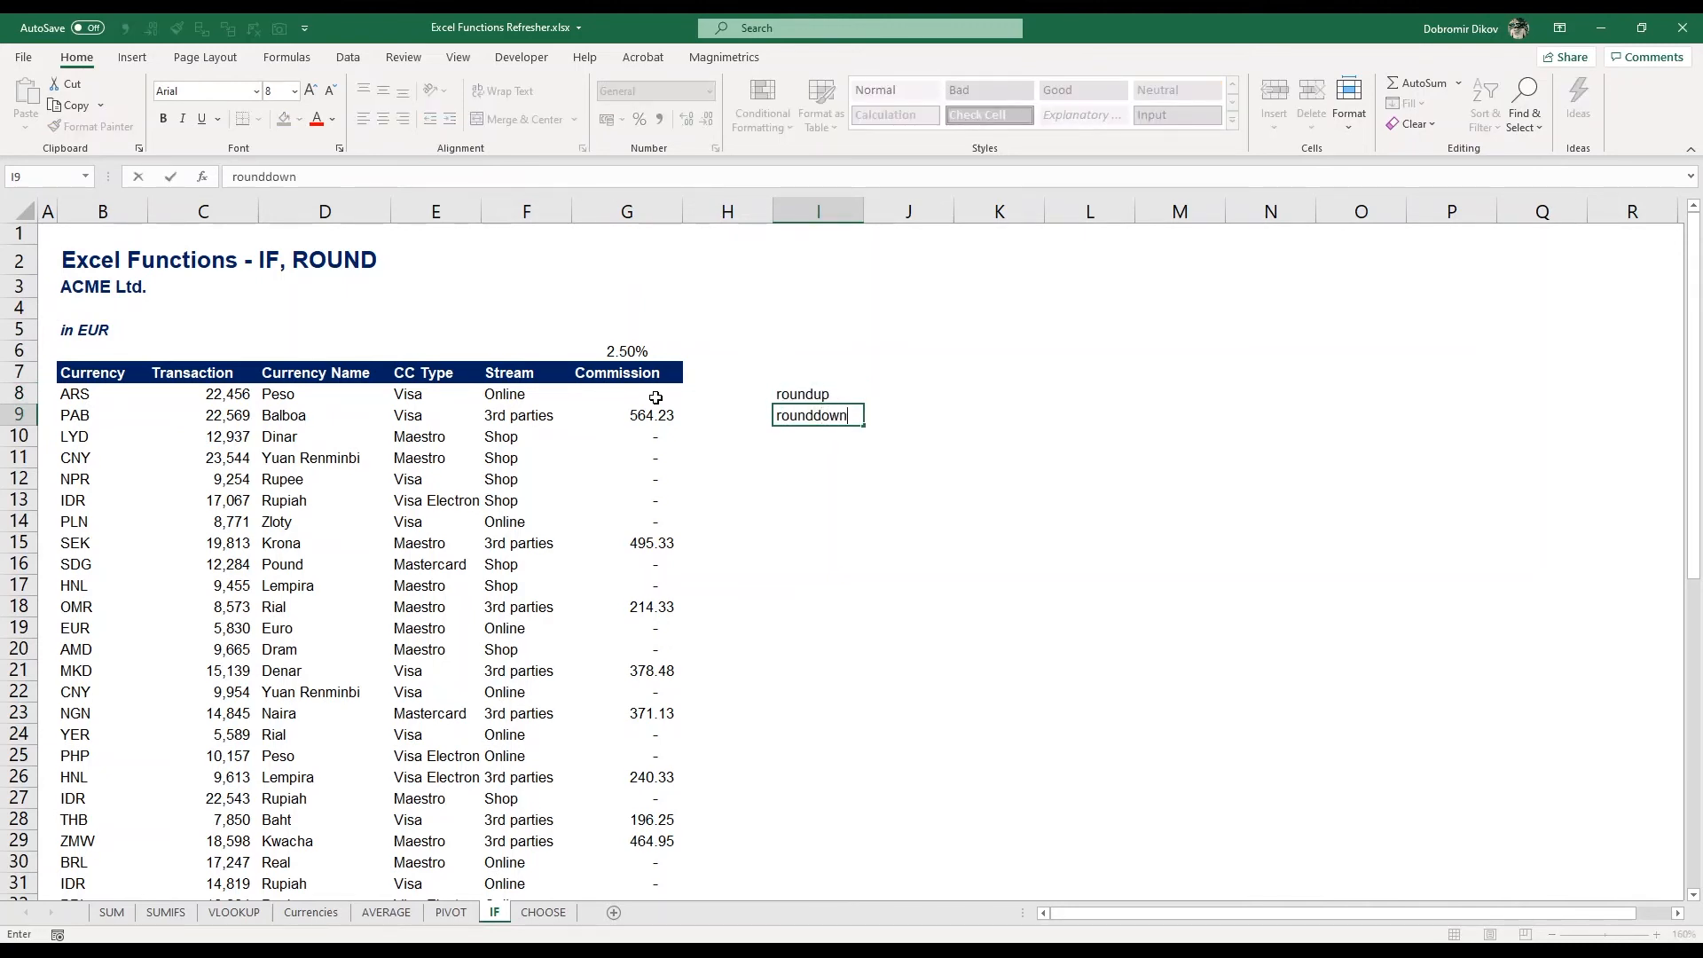
pyautogui.write('own')
pyautogui.press('Return')
# Enter the sample number 1.4 and move it into cell J7 above the labels
pyautogui.press('Up')
pyautogui.press('Up')
pyautogui.press('Right')
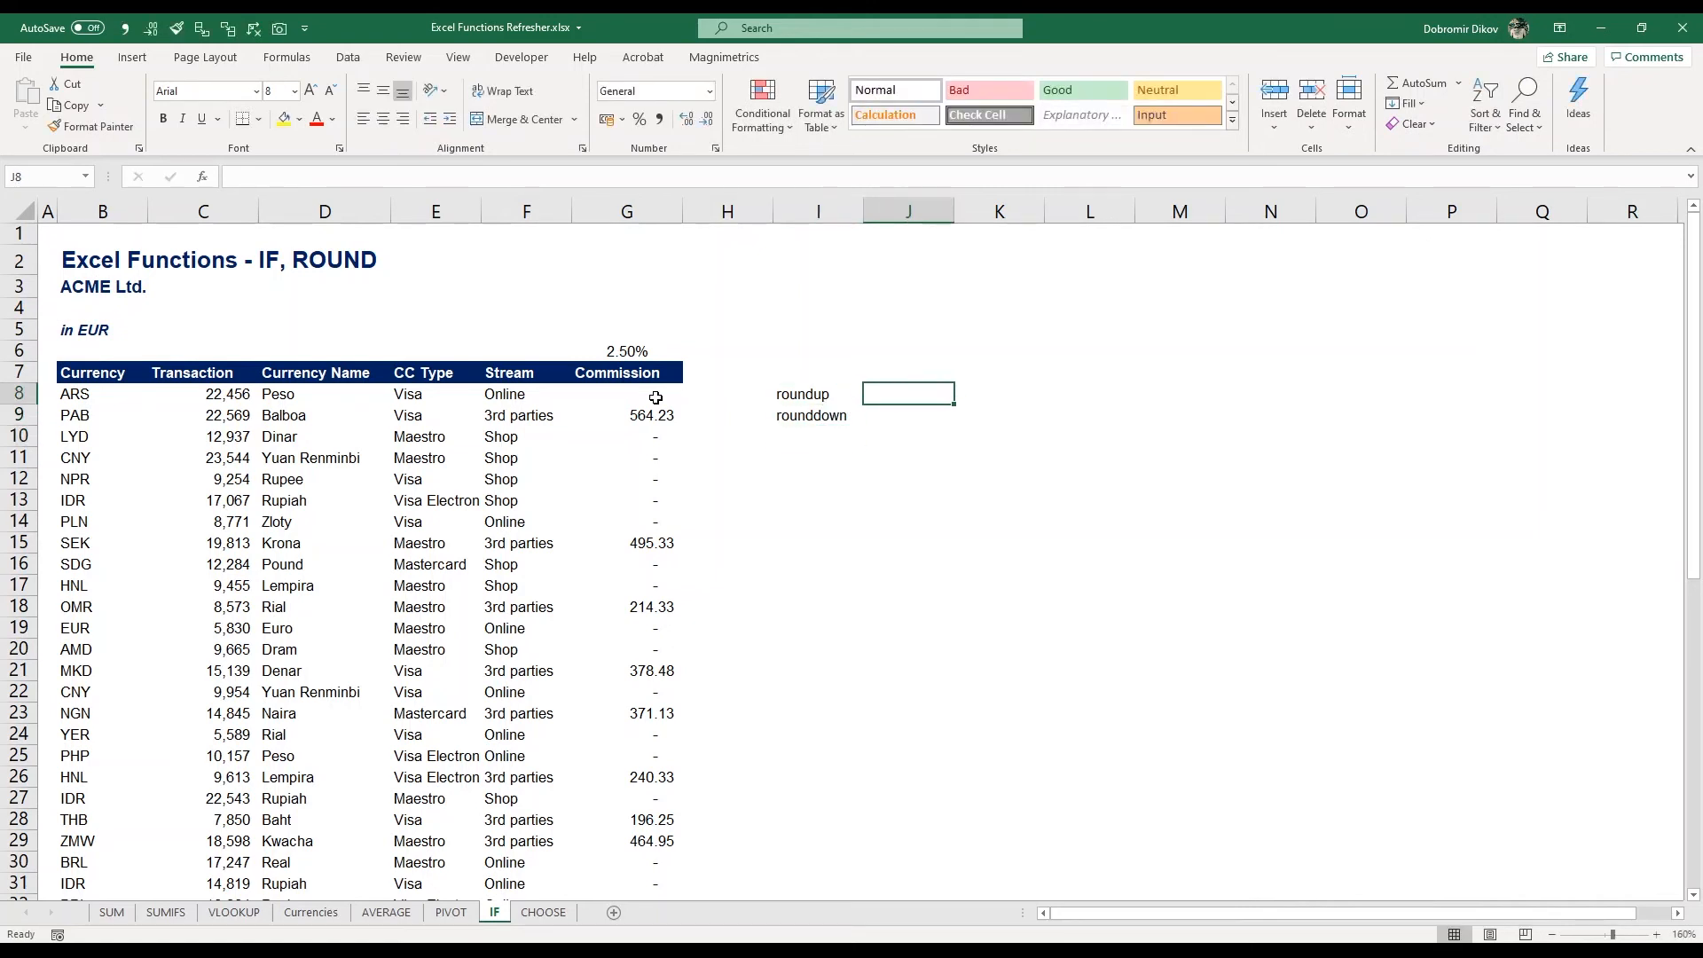
pyautogui.write('1.4')
pyautogui.press('Return')
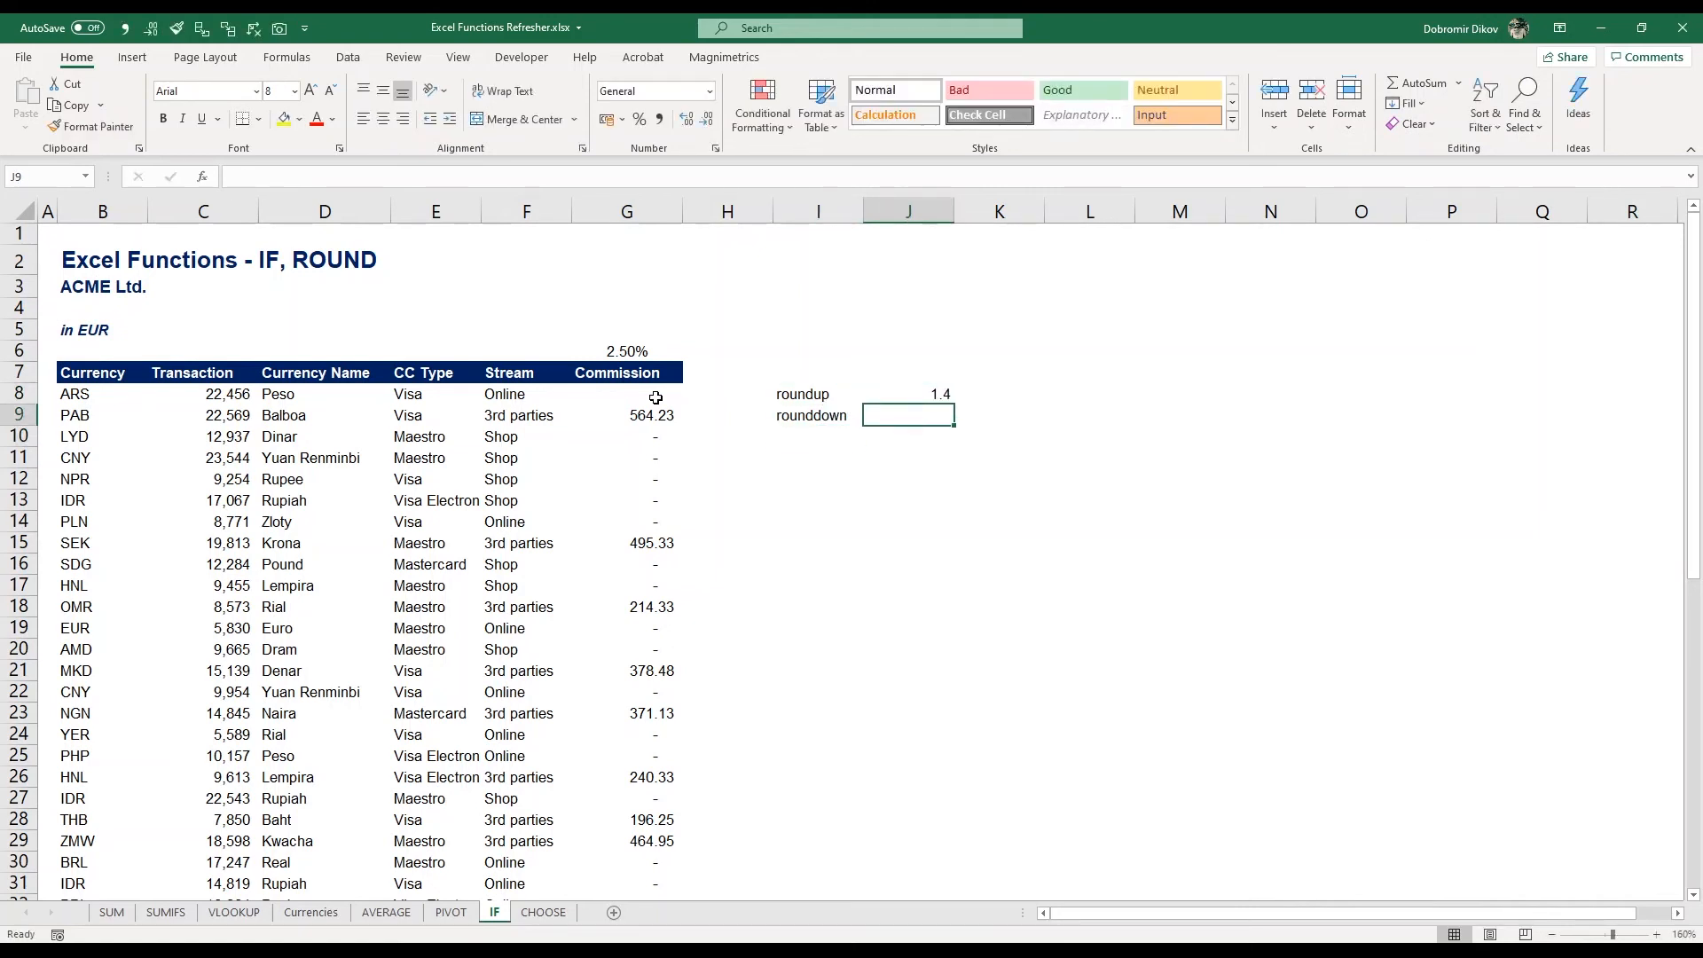
pyautogui.press('Up')
pyautogui.hotkey('ctrl', 'x')
pyautogui.press('Up')
pyautogui.hotkey('ctrl', 'v')
pyautogui.press('Down')
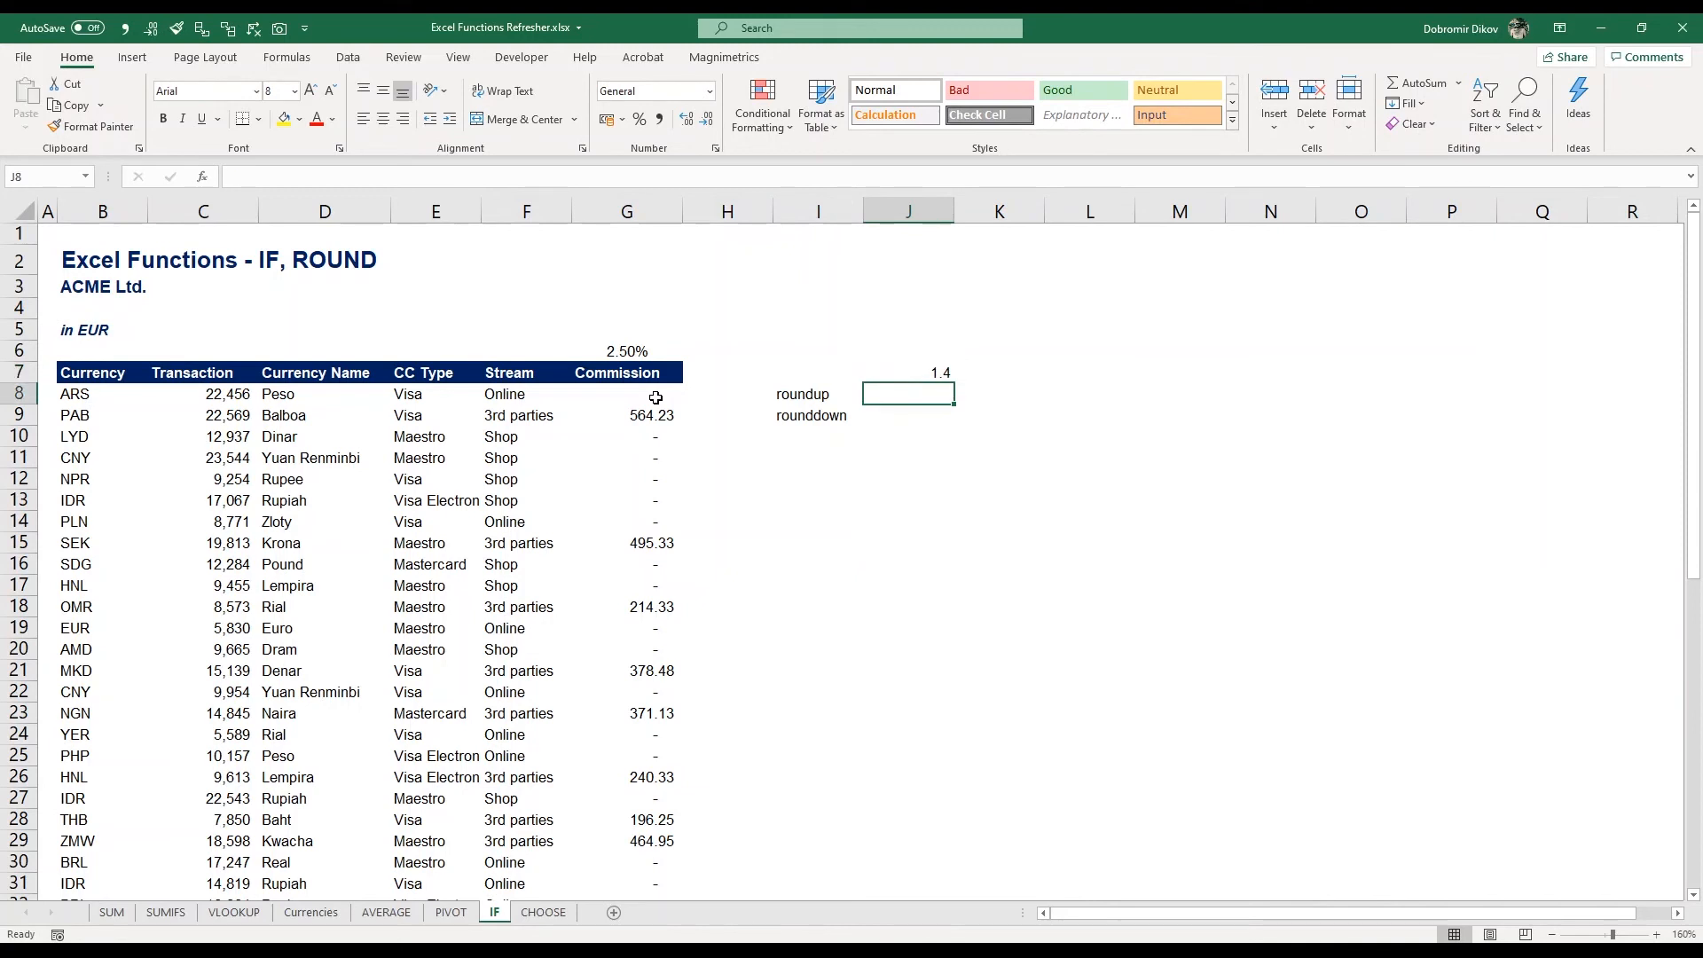
# In J8, enter =ROUNDUP(J7,0)
pyautogui.write('=round')
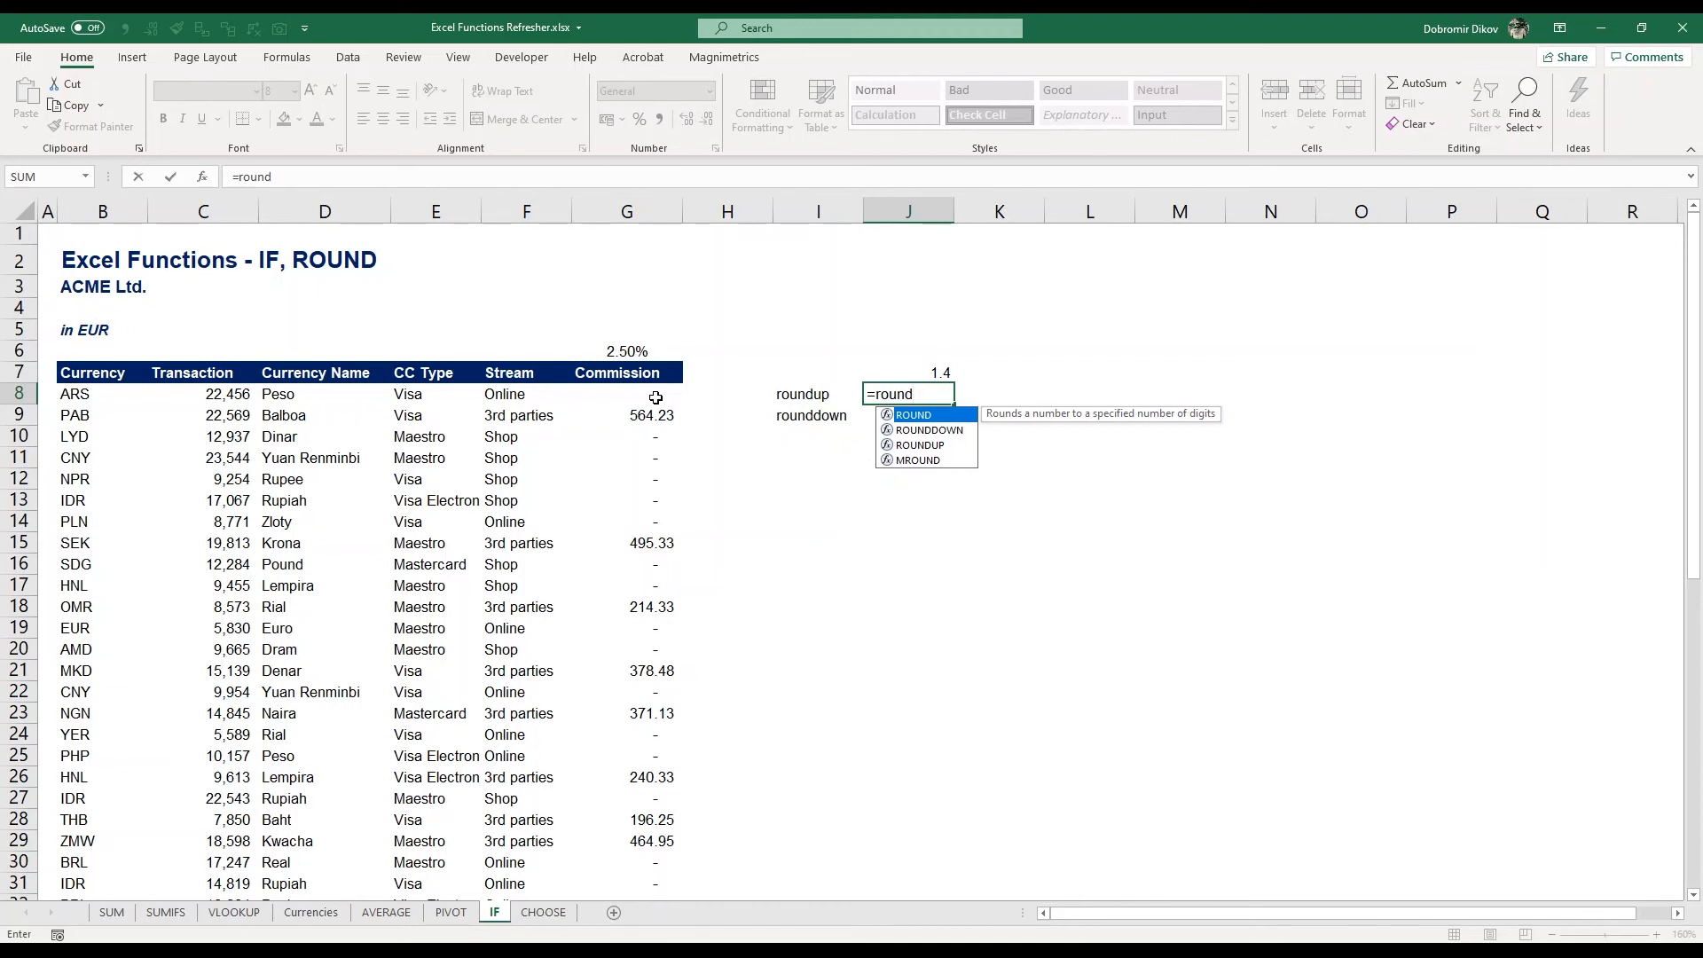
pyautogui.write('u')
pyautogui.press('Tab')
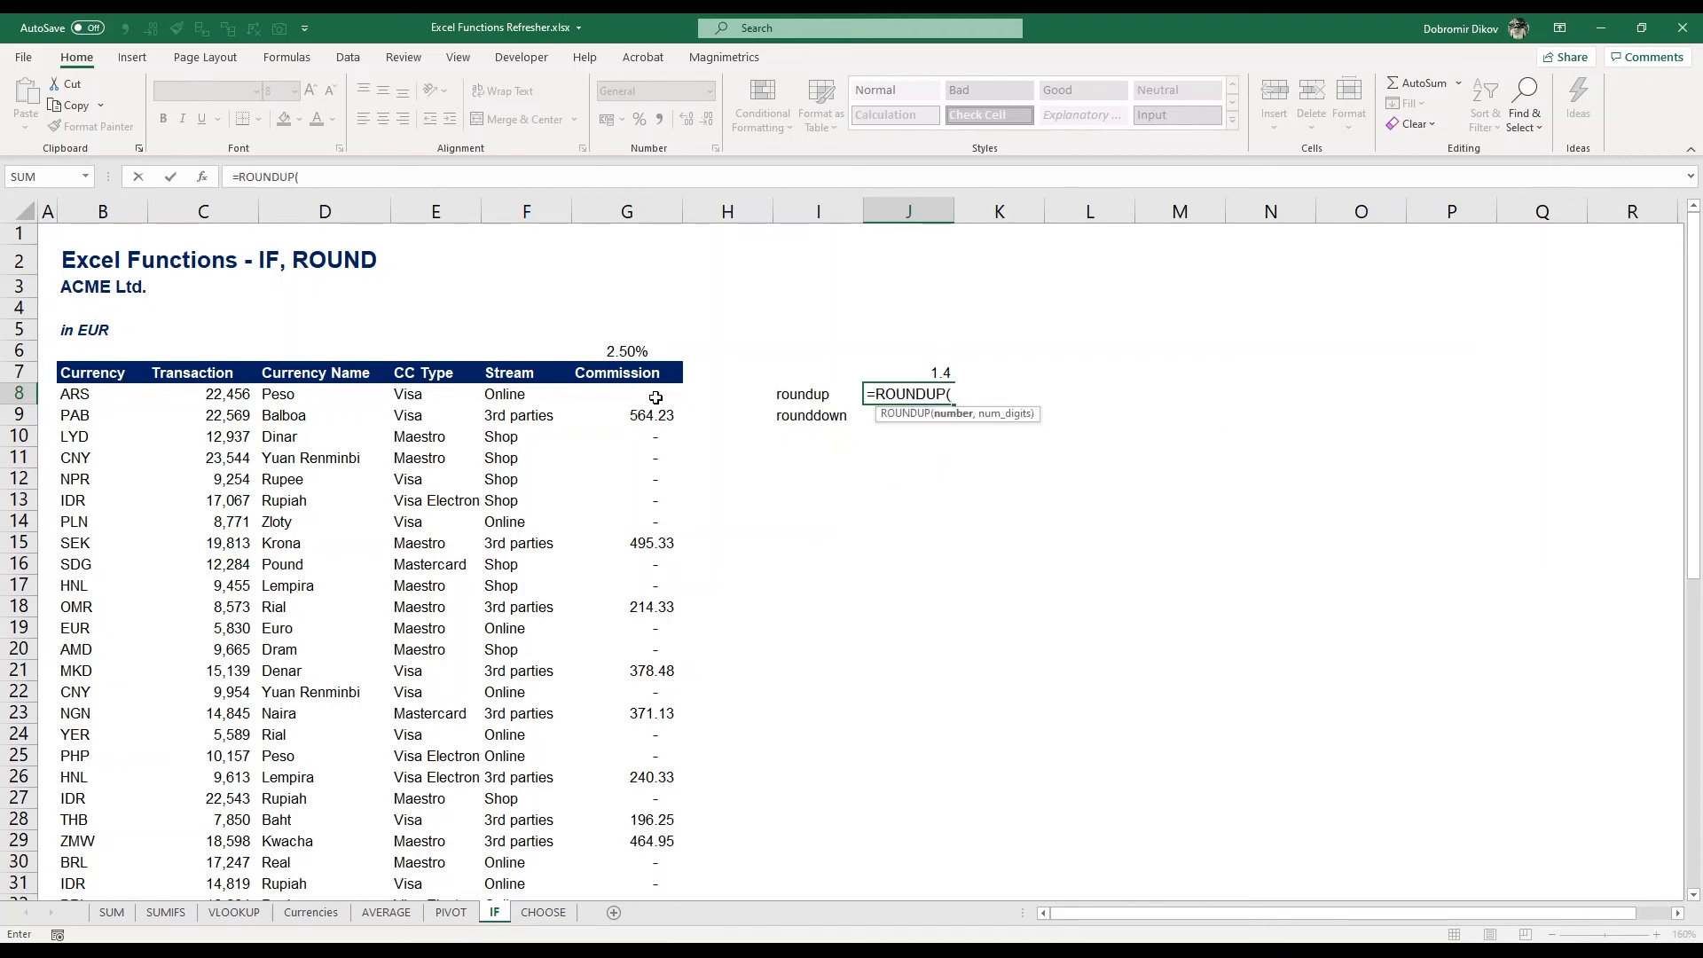
pyautogui.press('Up')
pyautogui.write(',0)')
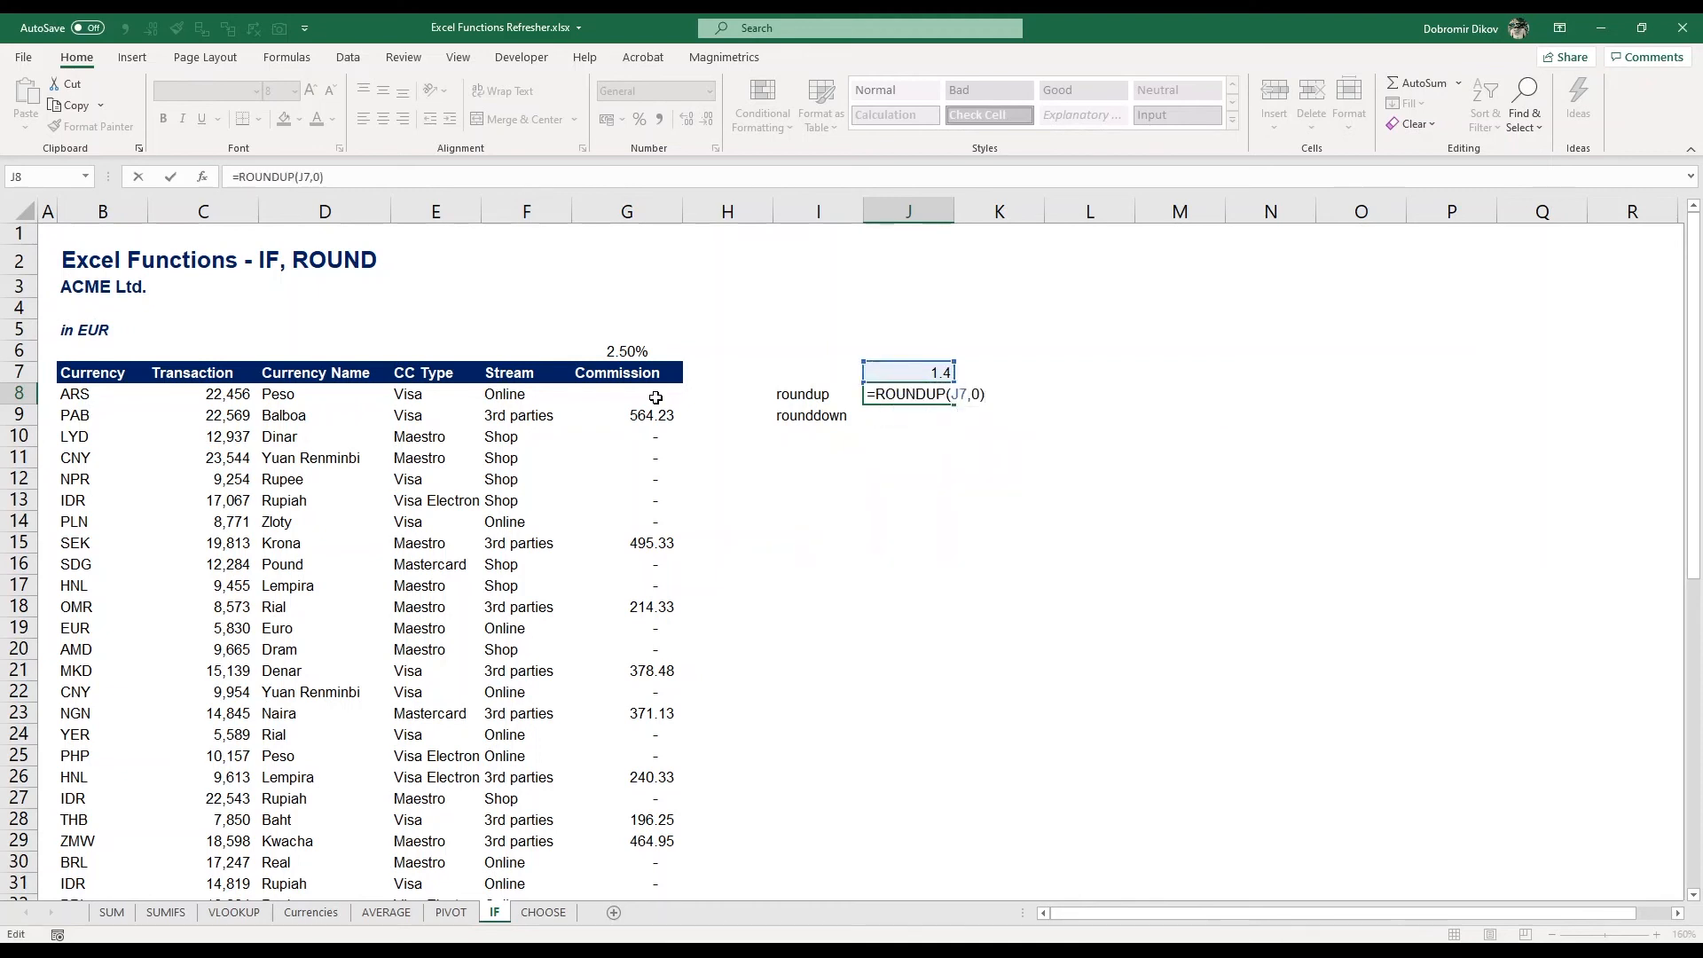
pyautogui.press('Return')
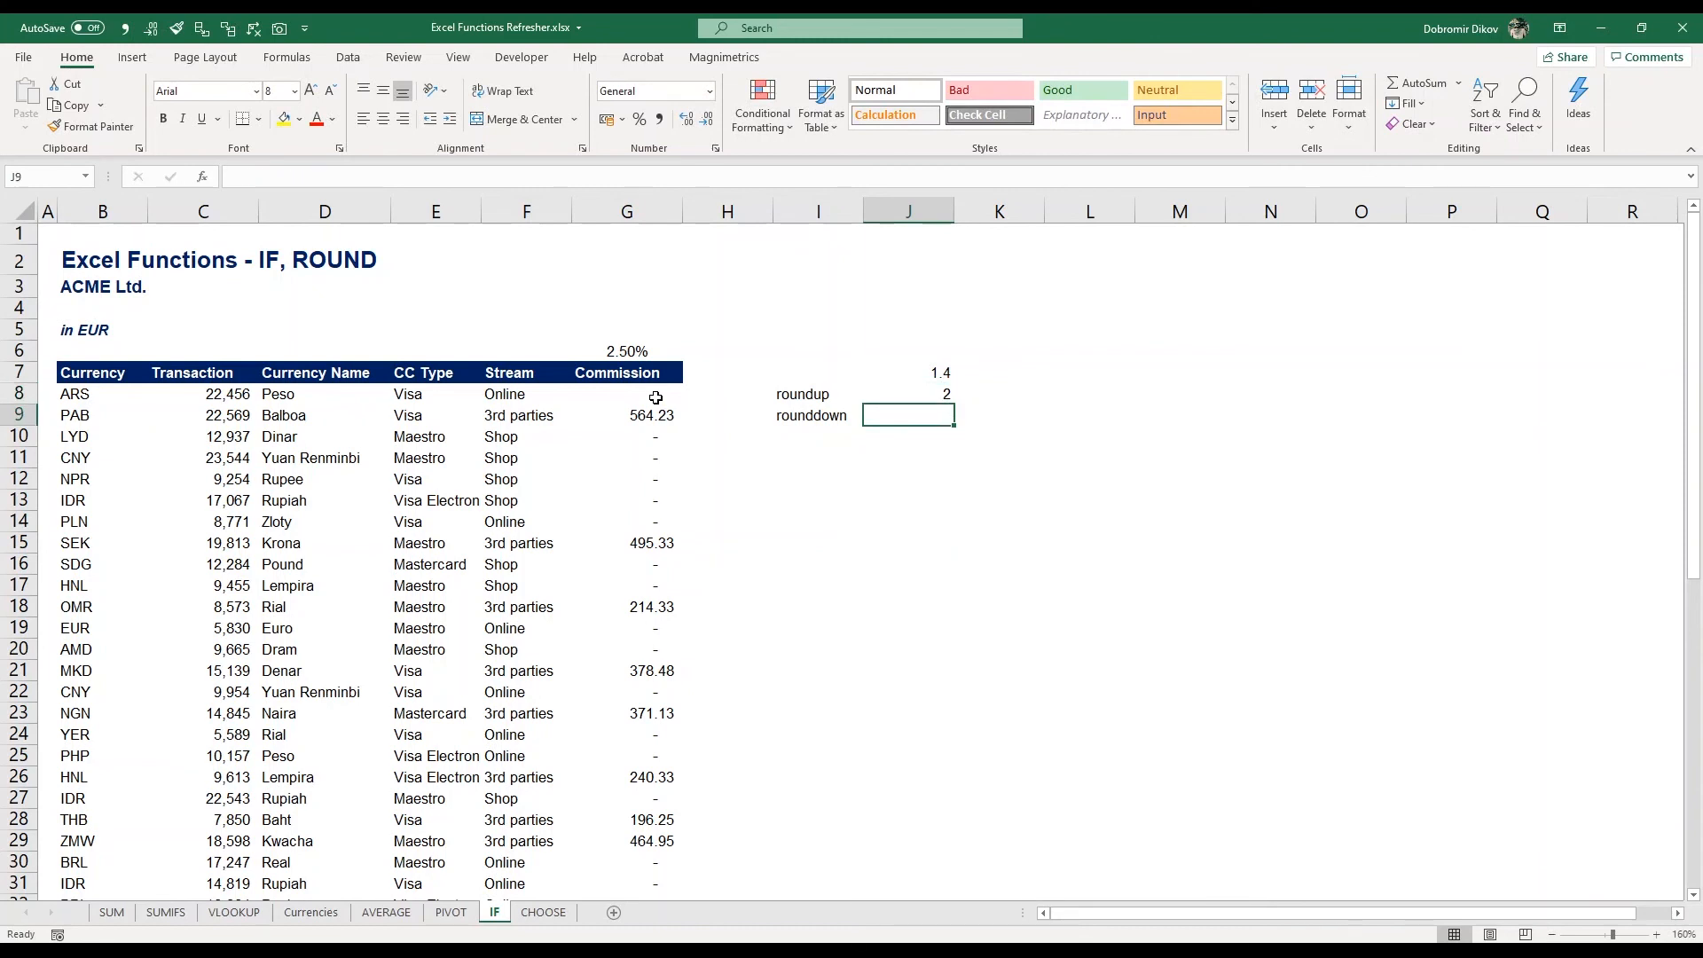
# In J9, enter =ROUNDDOWN(J7,0)
pyautogui.write('rounddo')
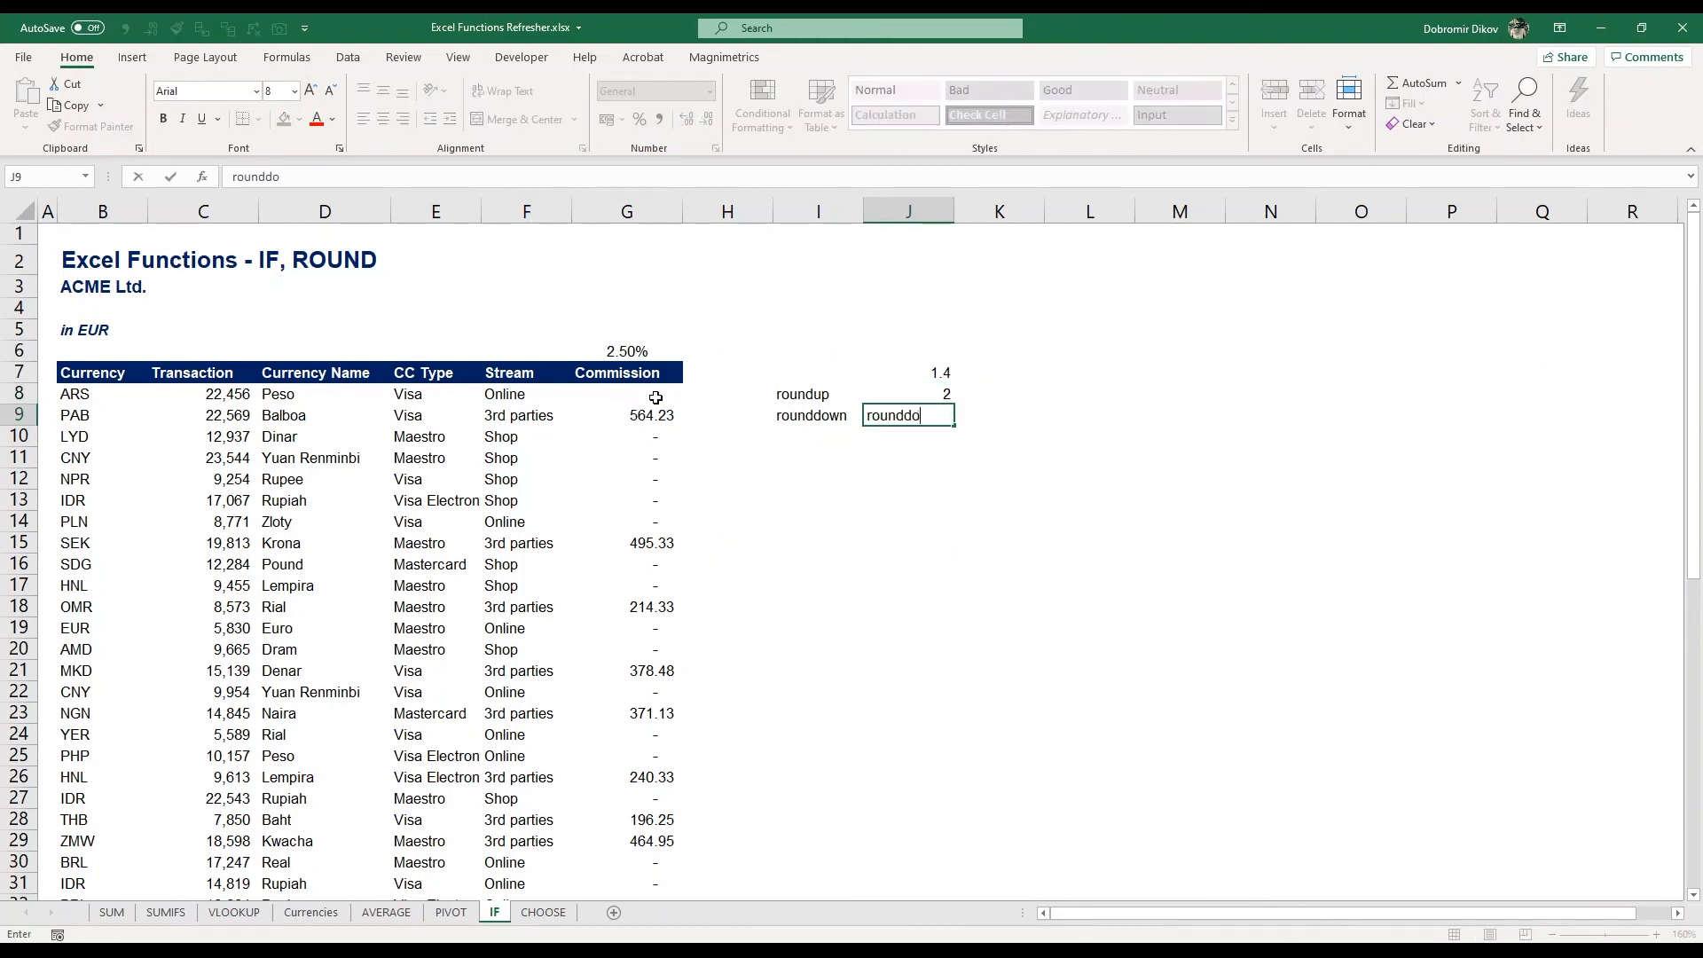
pyautogui.write('=round')
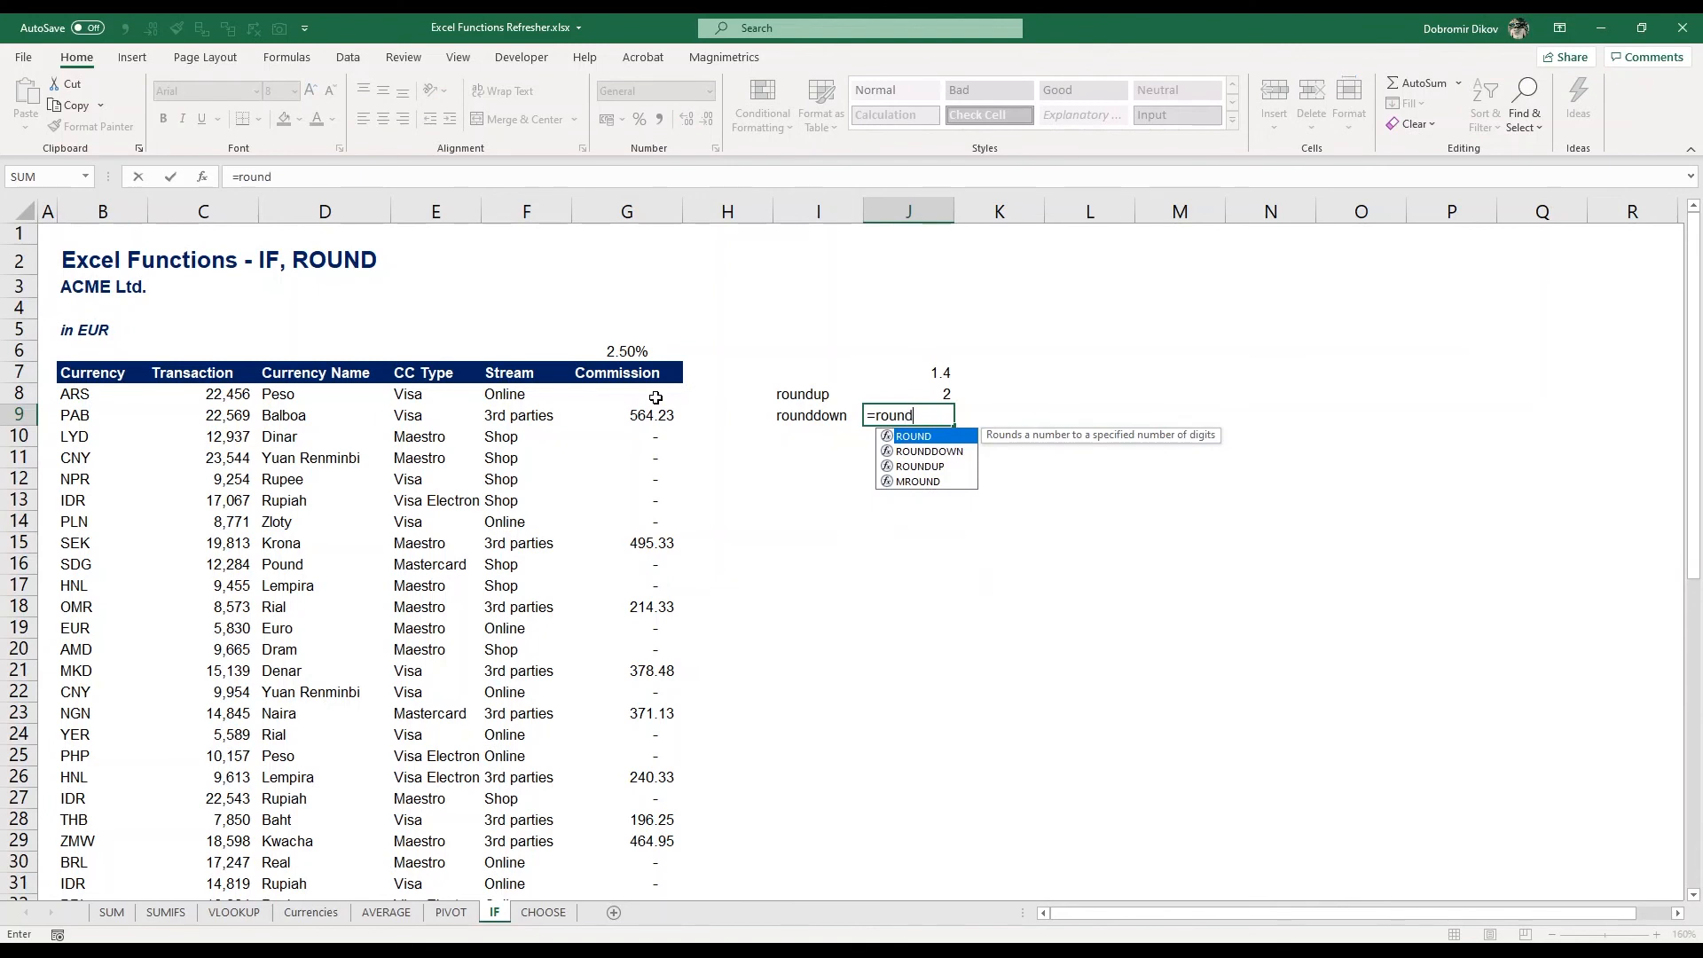
pyautogui.press('Tab')
pyautogui.press('BackSpace')
pyautogui.write('down')
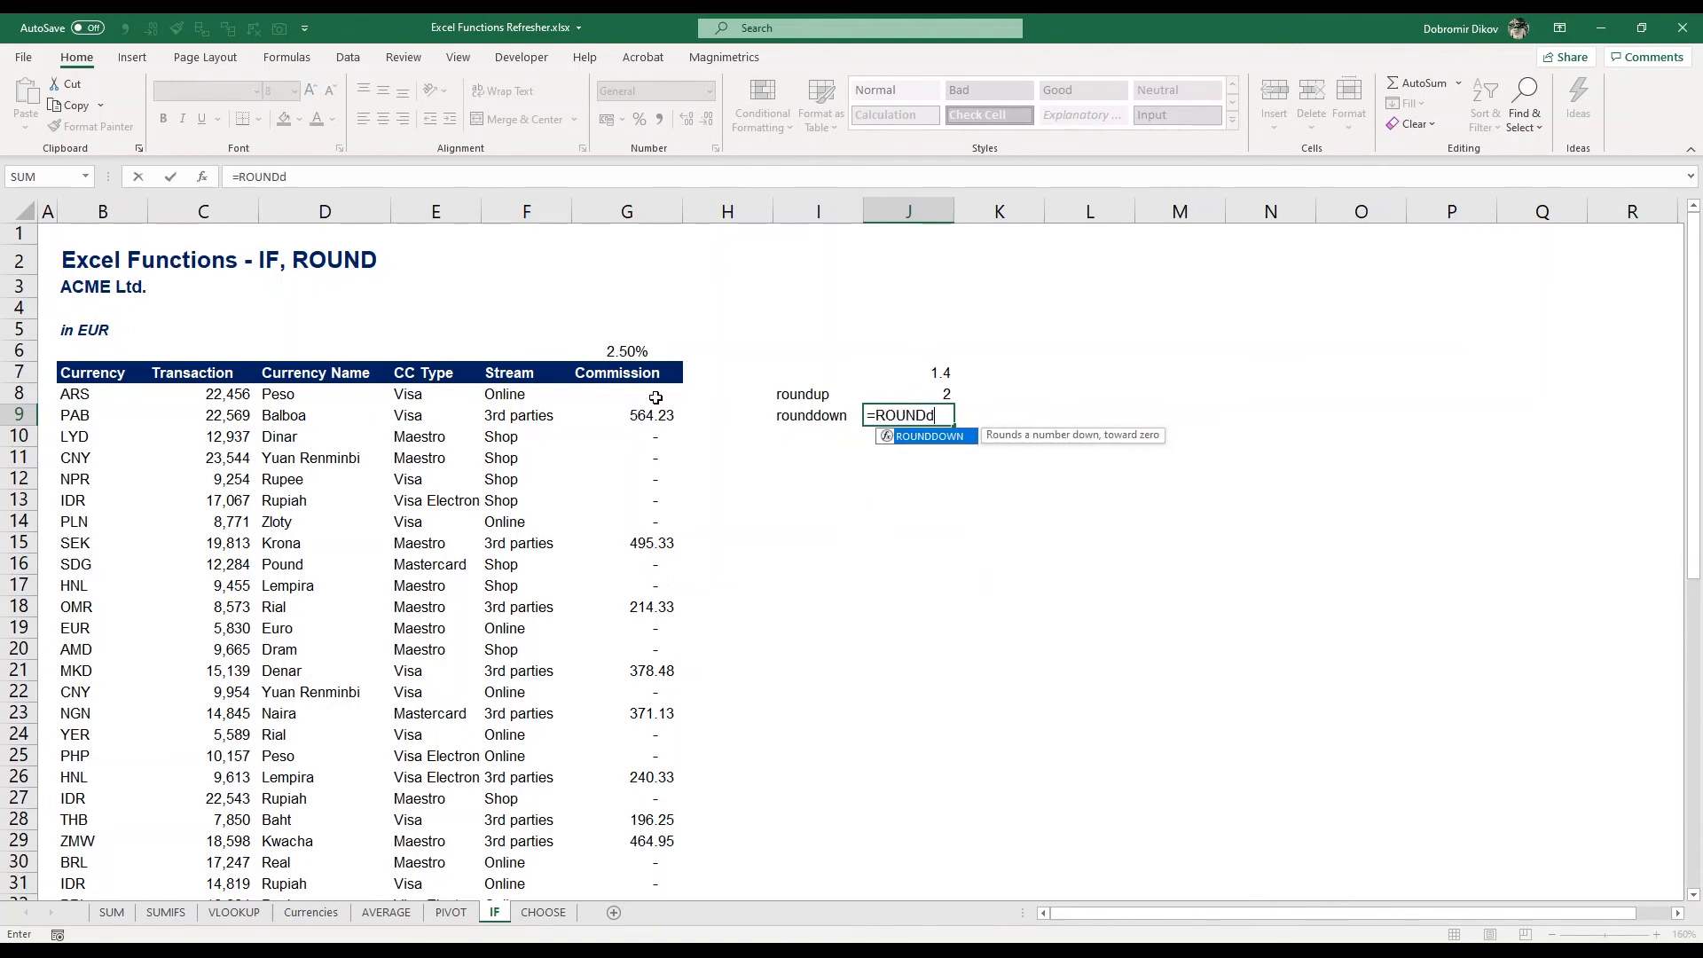
pyautogui.press('Tab')
pyautogui.press('Up')
pyautogui.press('Up')
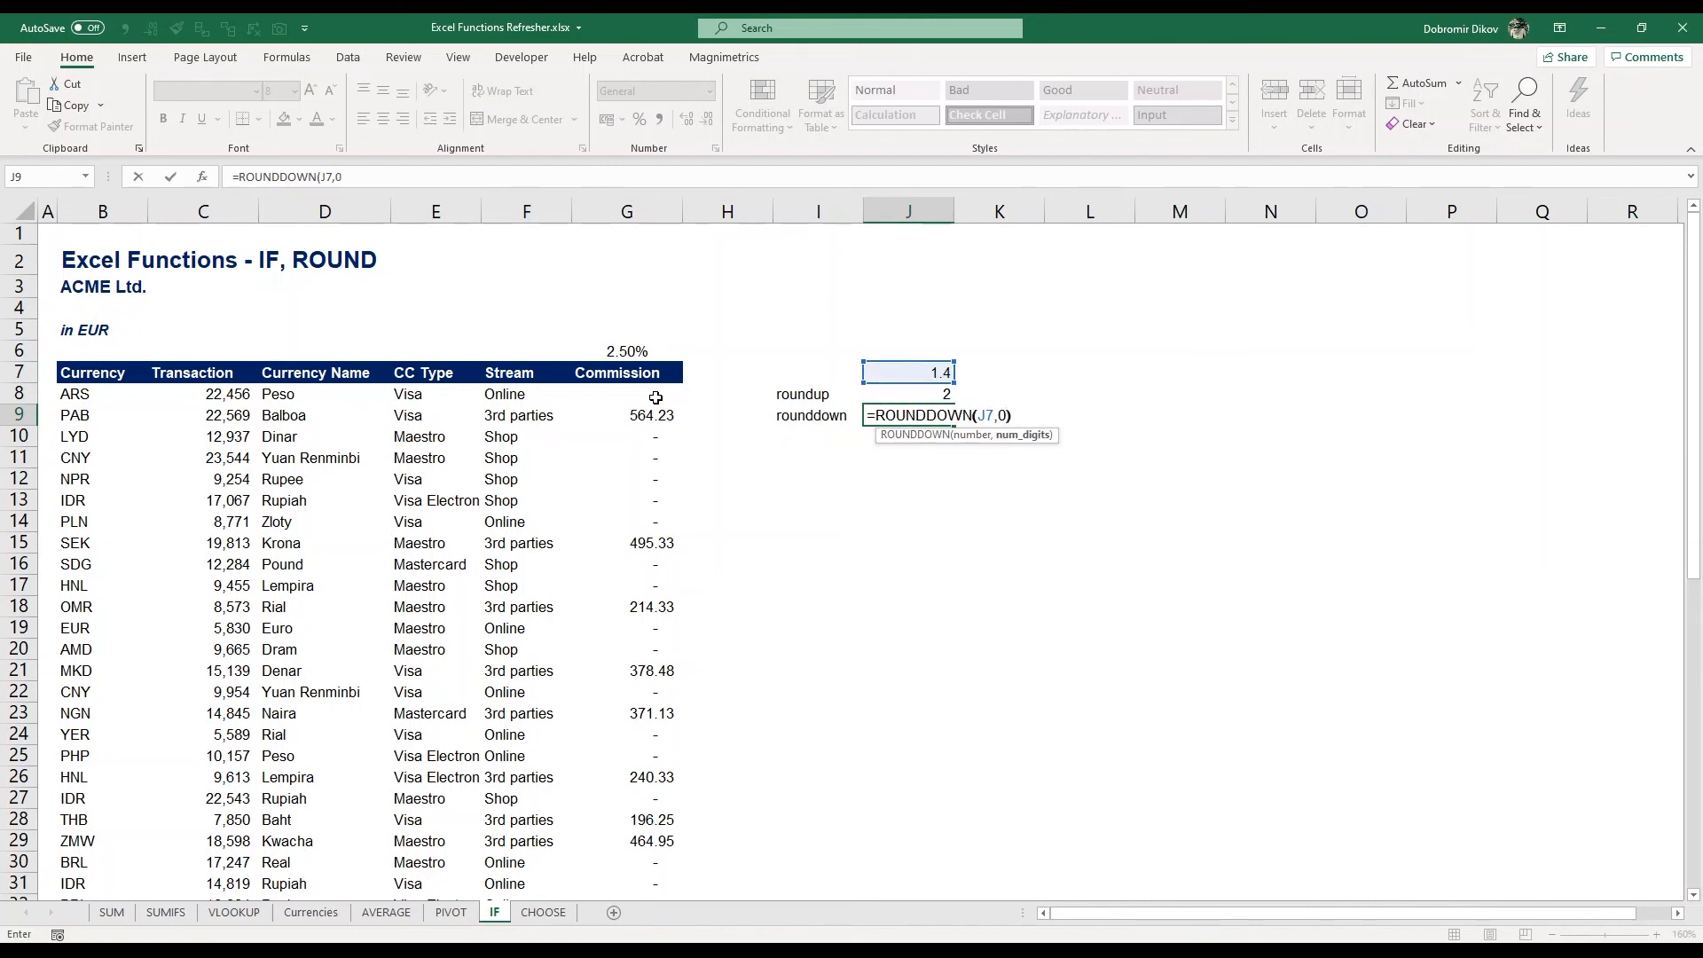
pyautogui.write(',0)')
pyautogui.press('Return')
pyautogui.press('Up')
pyautogui.press('Up')
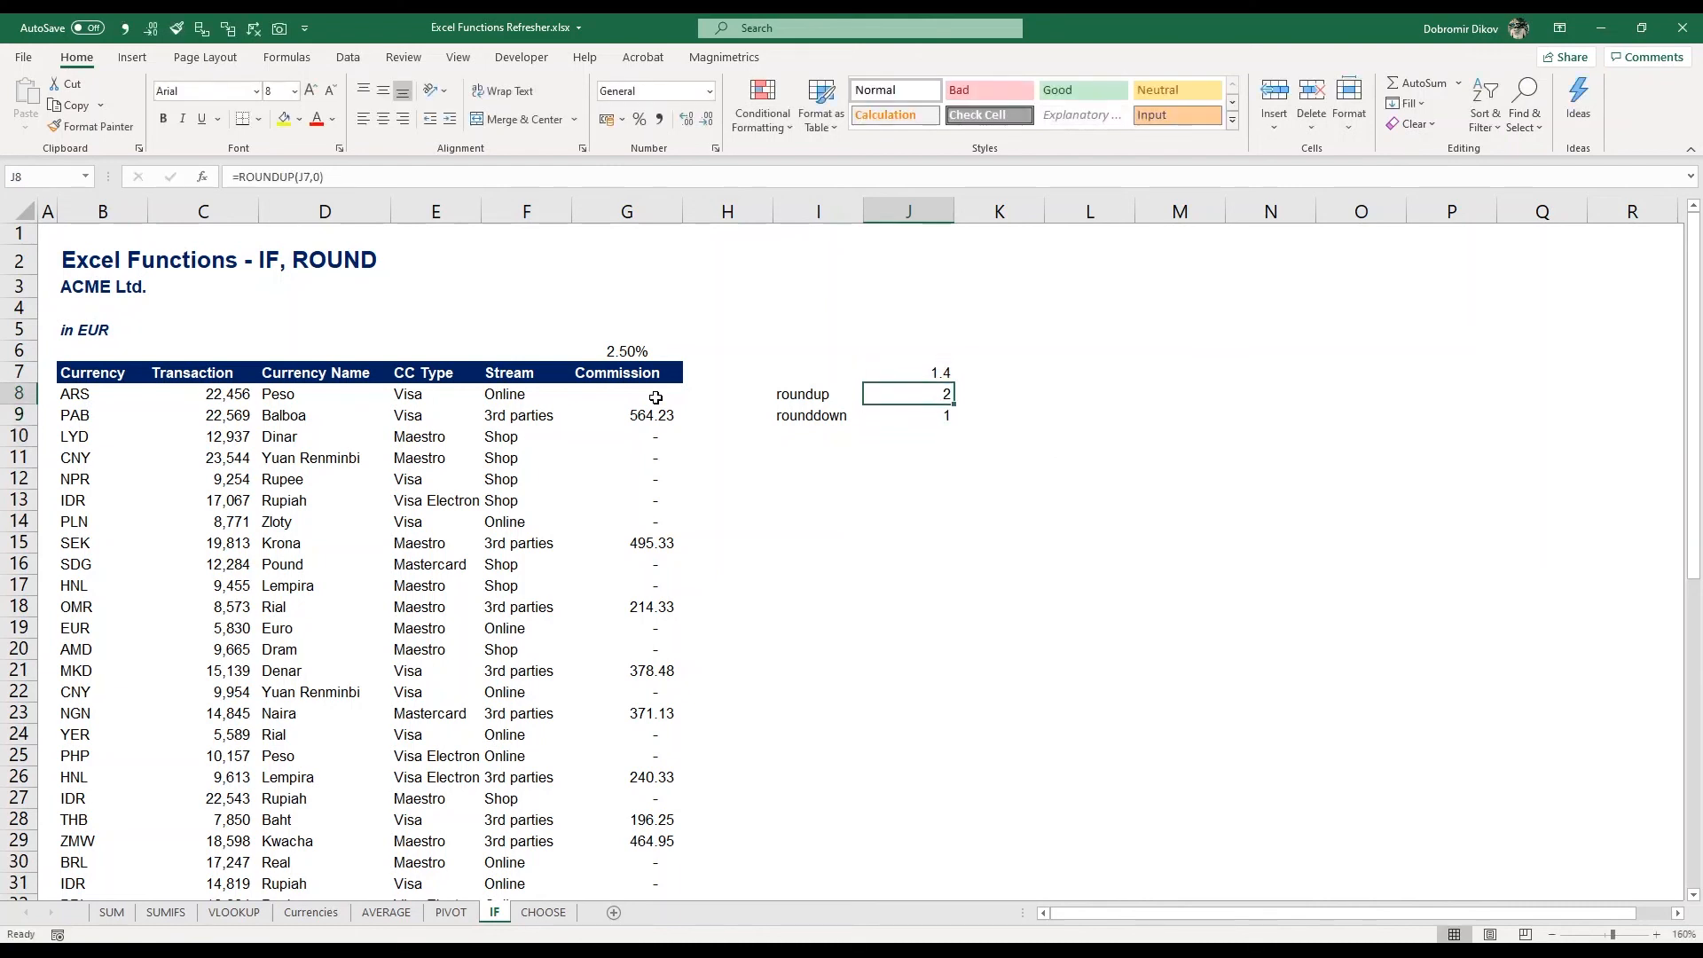